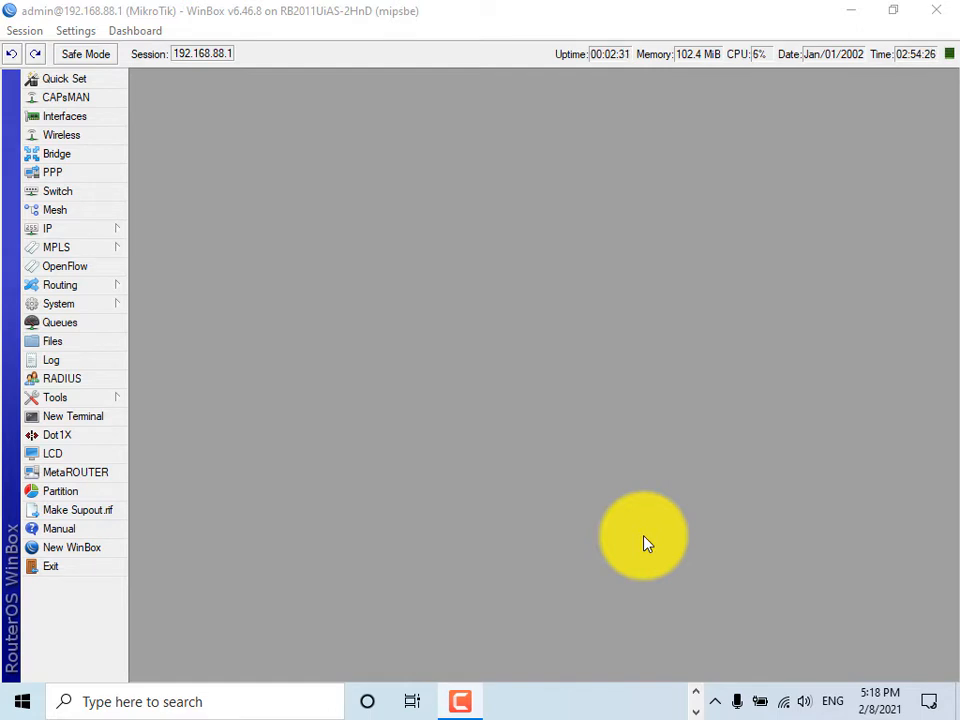
- Look through the System and Tools menus, then close the blank Untitled Chrome window
{"action": "left_click", "coordinate": [118, 303]}
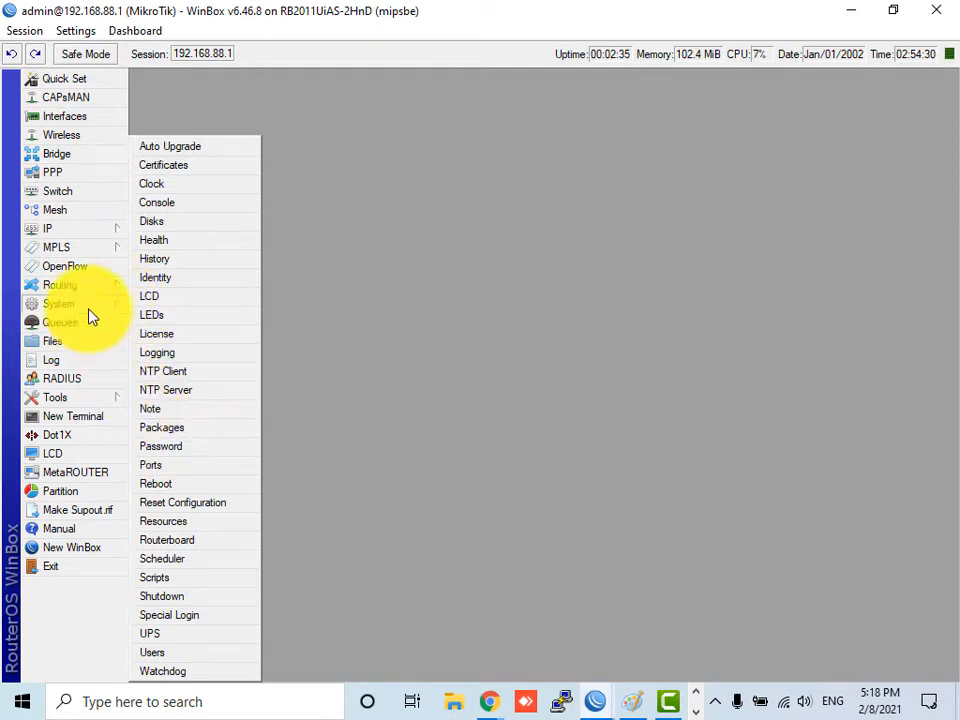
{"action": "left_click", "coordinate": [90, 397]}
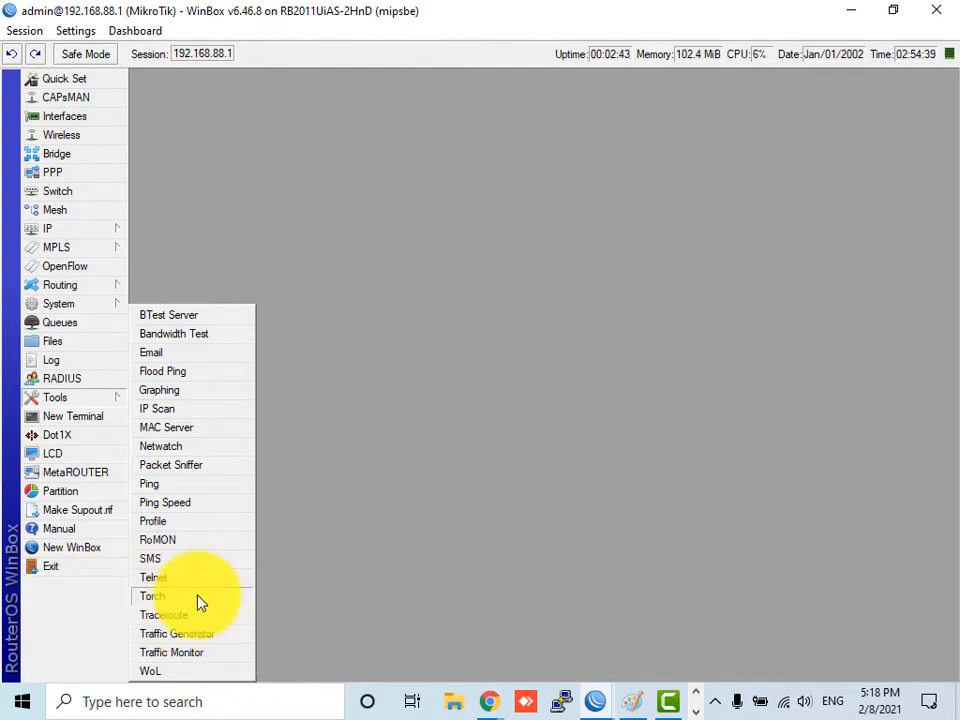
{"action": "left_click", "coordinate": [490, 705]}
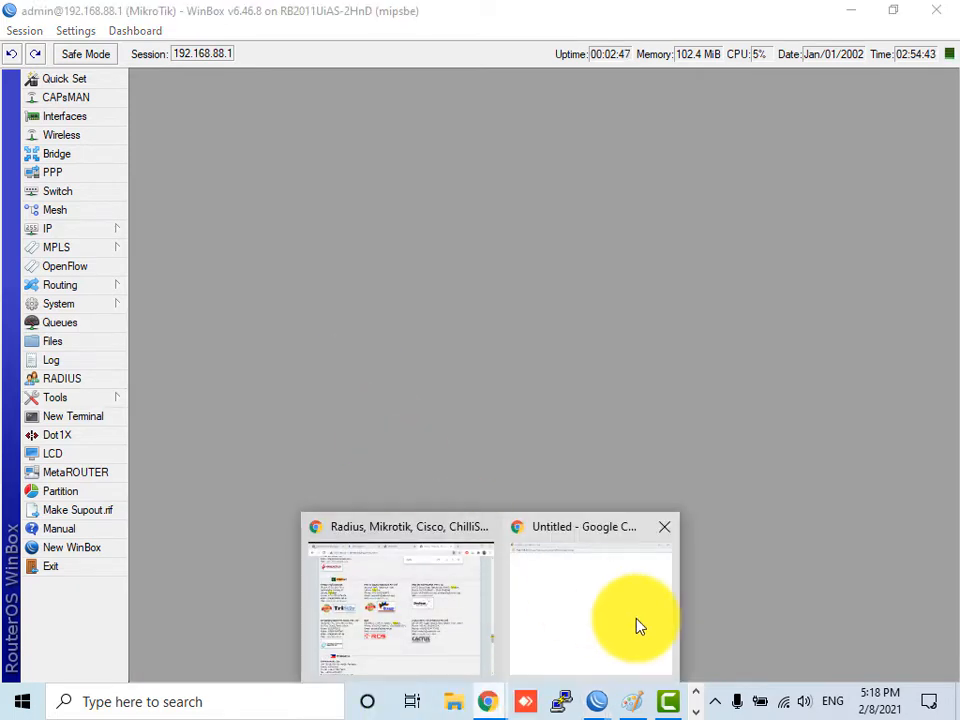
{"action": "left_click", "coordinate": [640, 626]}
{"action": "left_click", "coordinate": [934, 22]}
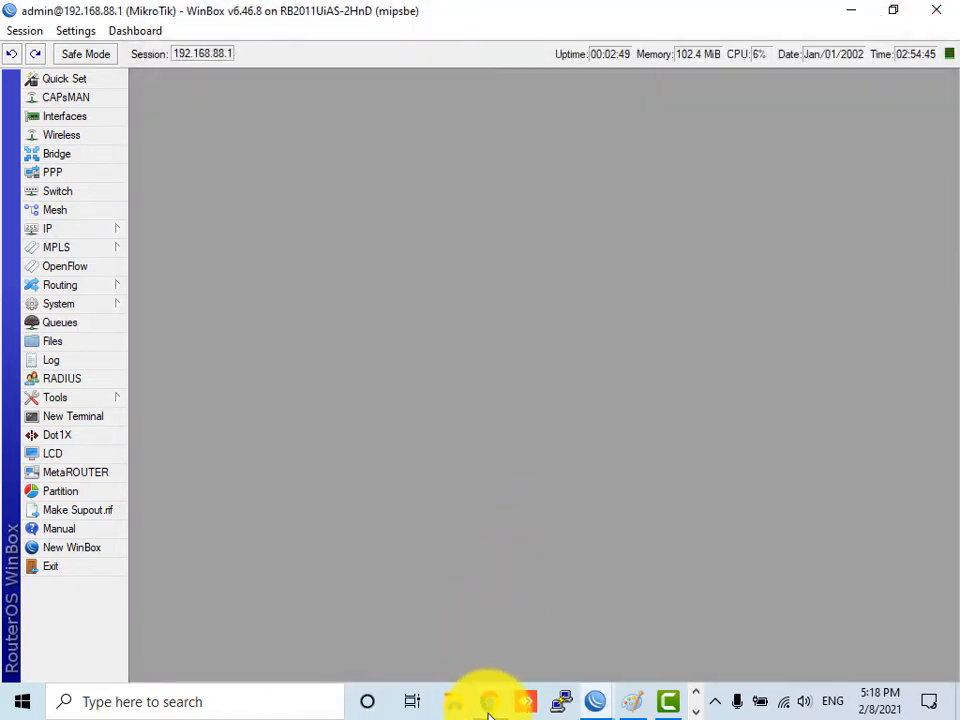
{"action": "left_click", "coordinate": [490, 705]}
- Load the router's WebFig page at 192.168.88.1 in Chrome
{"action": "left_click", "coordinate": [650, 50]}
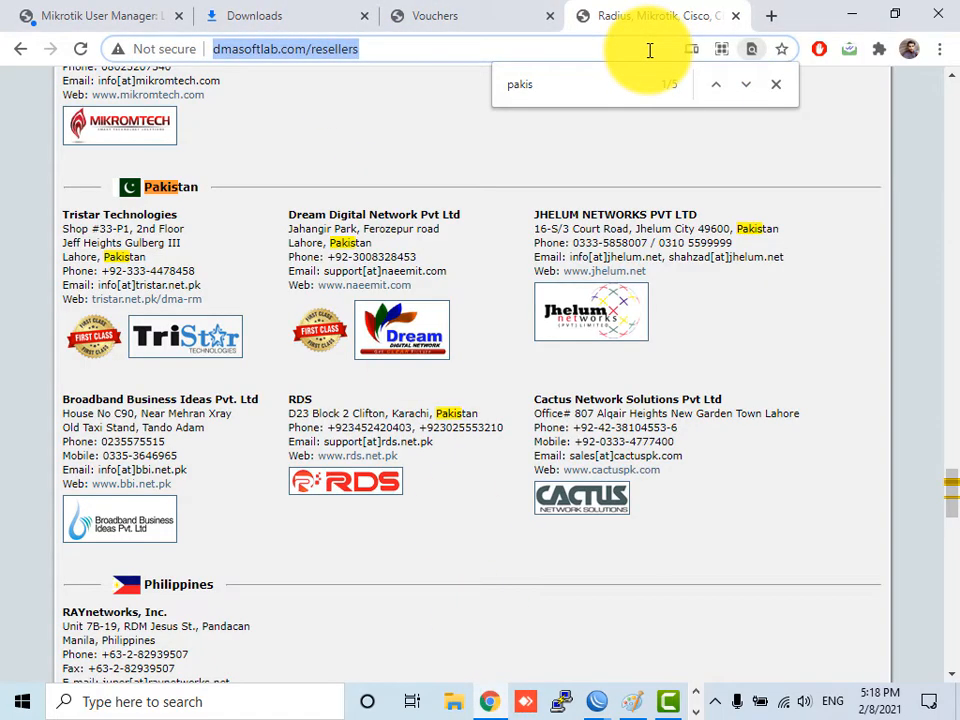
{"action": "type", "text": "192168"}
{"action": "key", "text": "BackSpace"}
{"action": "key", "text": "BackSpace"}
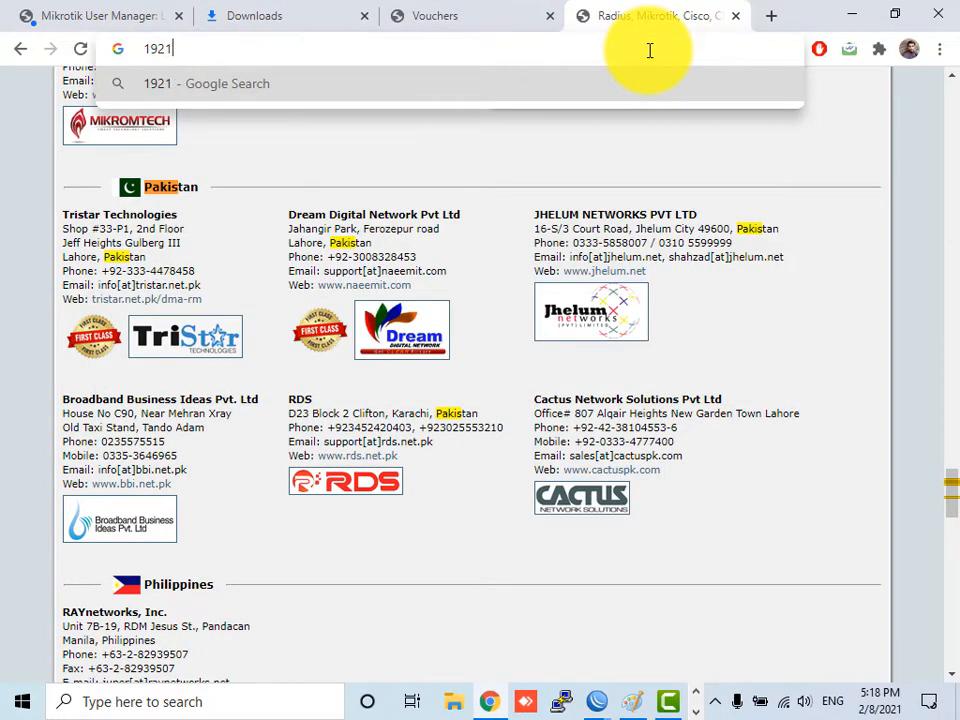
{"action": "key", "text": "BackSpace"}
{"action": "type", "text": ".168."}
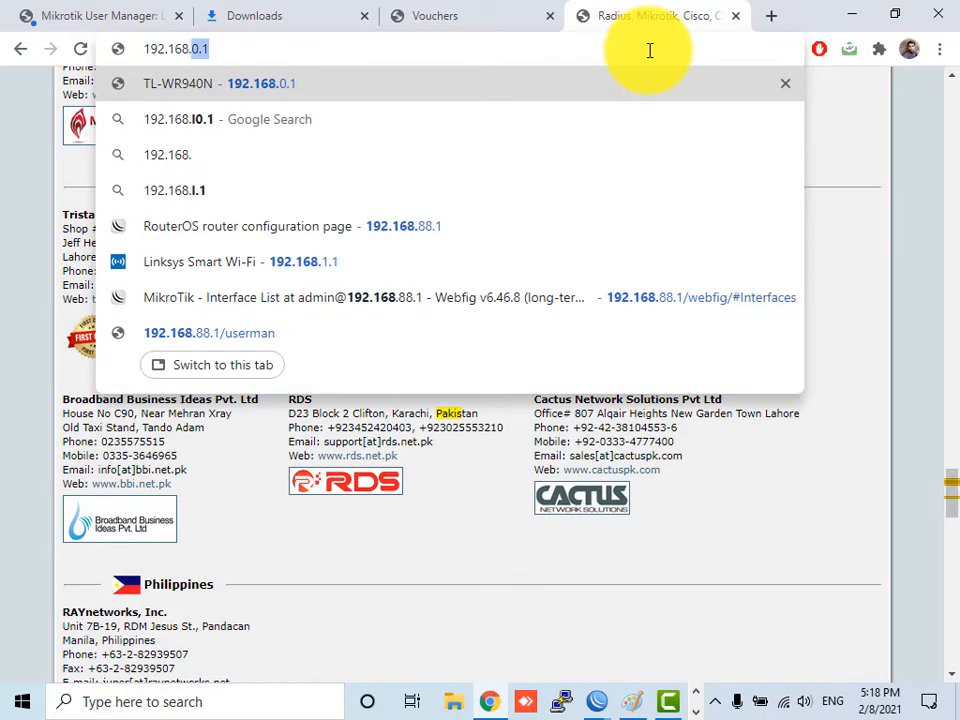
{"action": "type", "text": "88.1"}
{"action": "key", "text": "Return"}
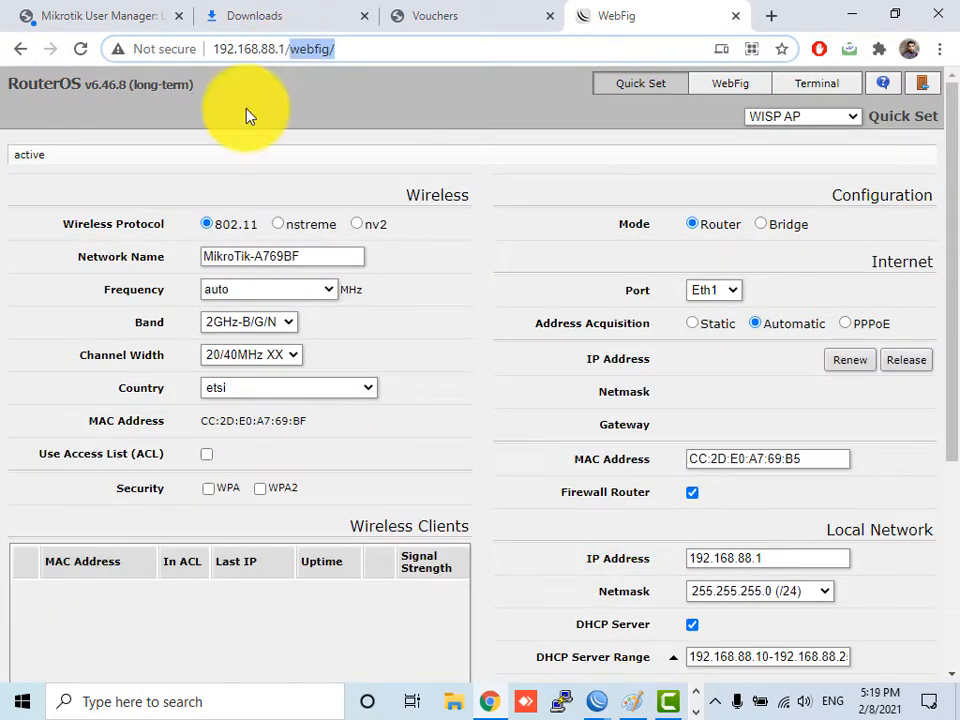
- Bring the admin WinBox session back to front and open its IP menu
{"action": "left_click", "coordinate": [596, 701]}
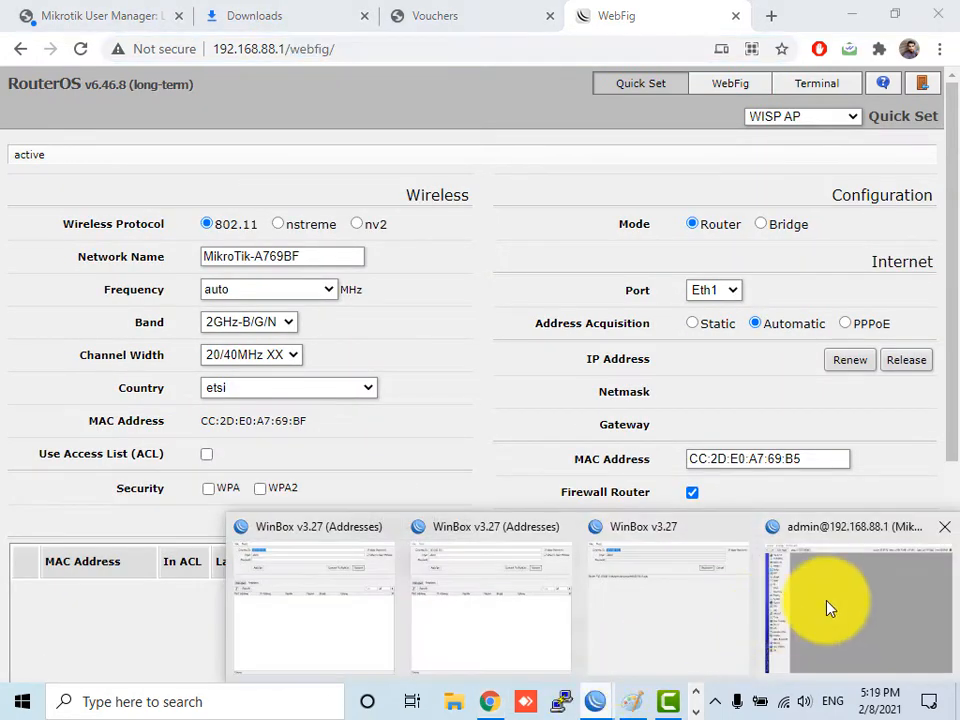
{"action": "left_click", "coordinate": [827, 606]}
{"action": "left_click", "coordinate": [75, 233]}
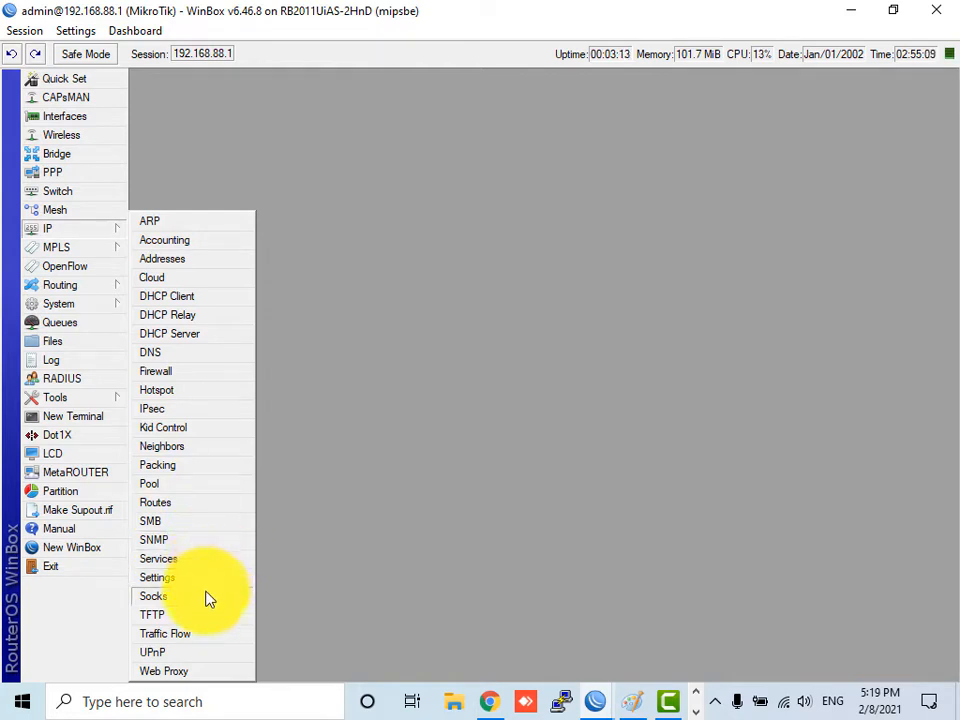
- Change the www service port from 80 to 1180 in IP Services
{"action": "left_click", "coordinate": [203, 561]}
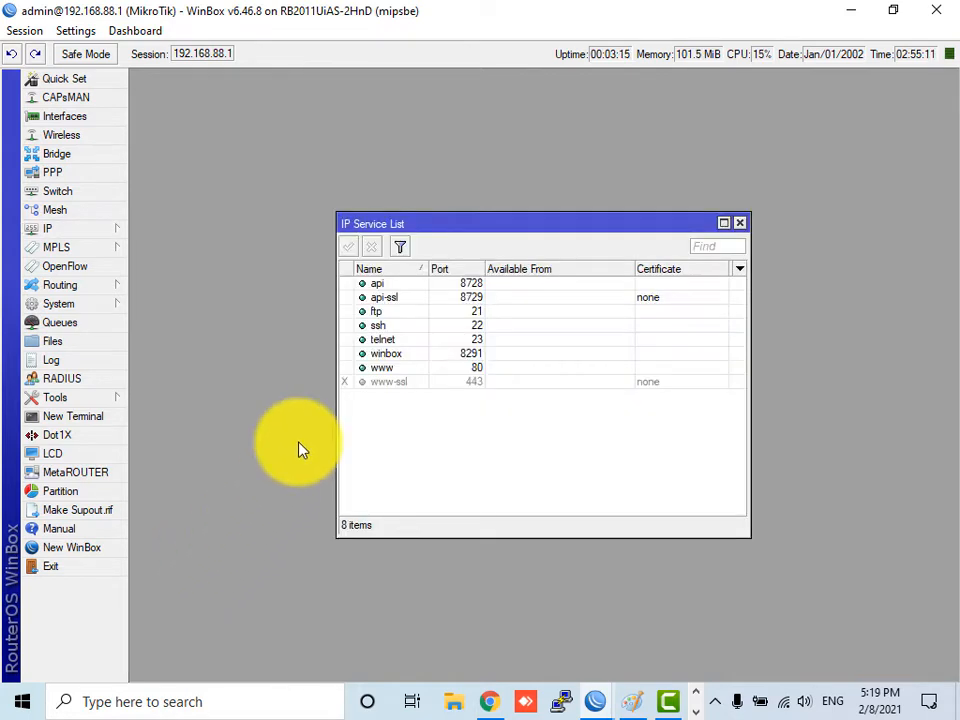
{"action": "double_click", "coordinate": [477, 369]}
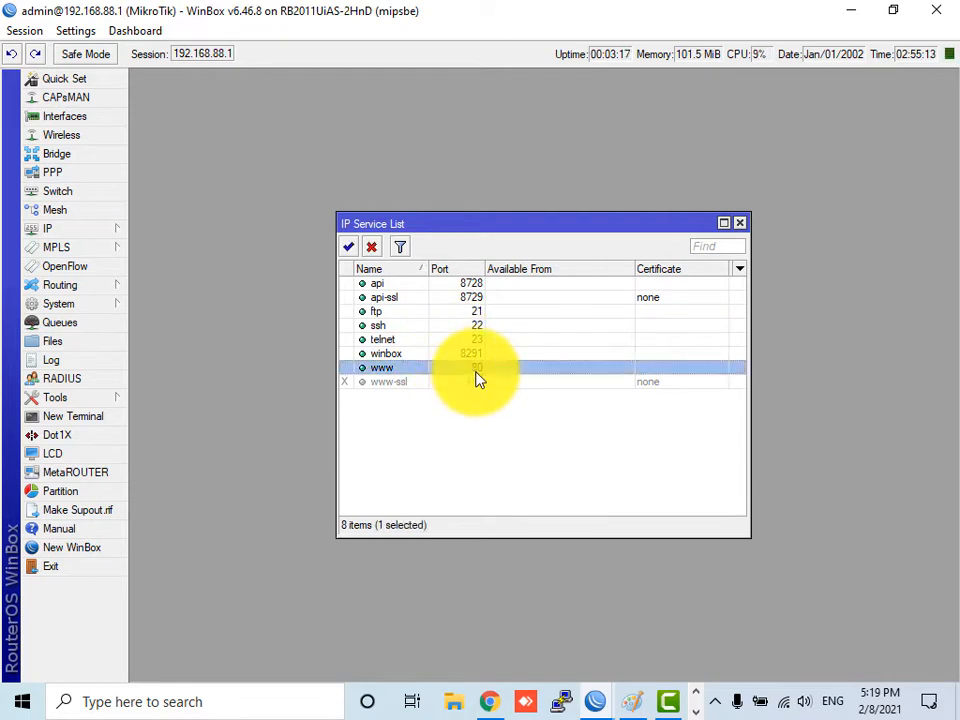
{"action": "key", "text": "BackSpace"}
{"action": "key", "text": "BackSpace"}
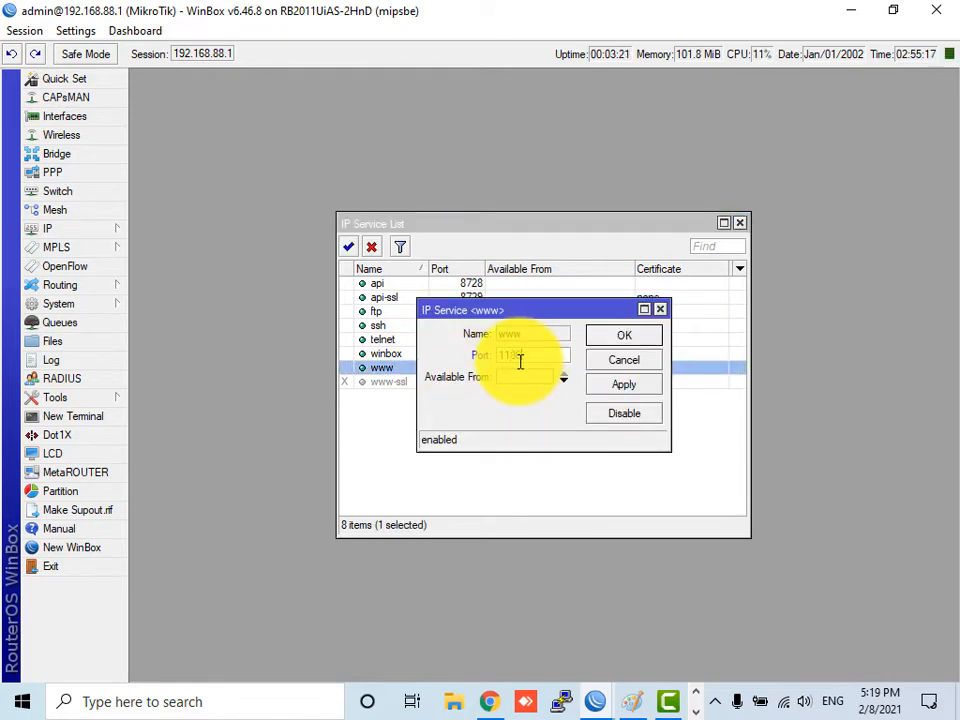
{"action": "type", "text": "1180"}
{"action": "left_click", "coordinate": [620, 340]}
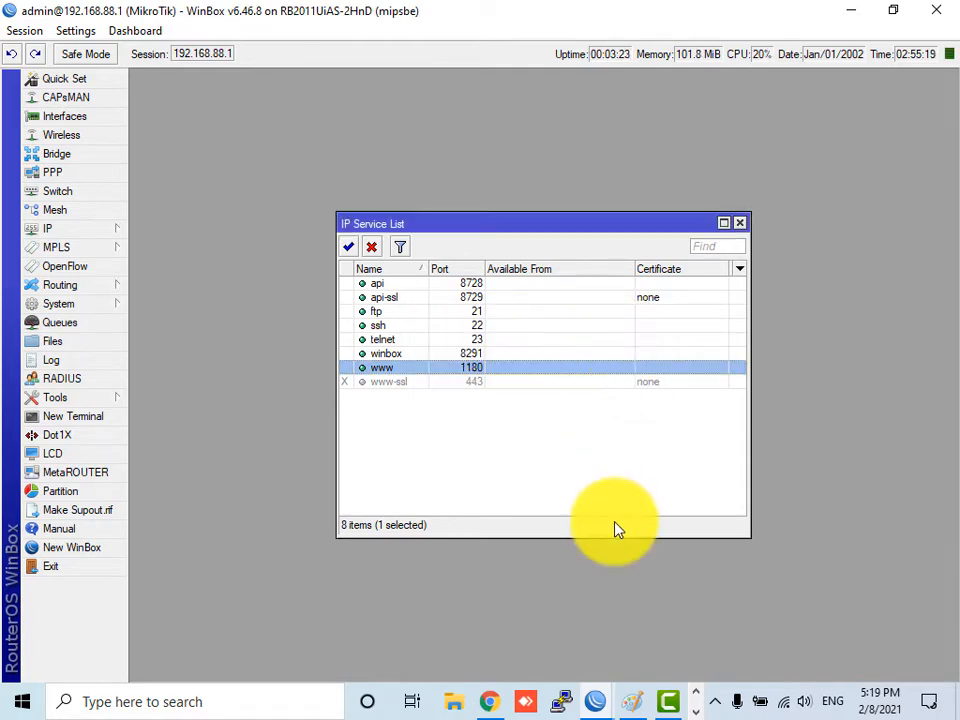
- Reload WebFig in Chrome, then return to the WinBox router session
{"action": "left_click", "coordinate": [489, 701]}
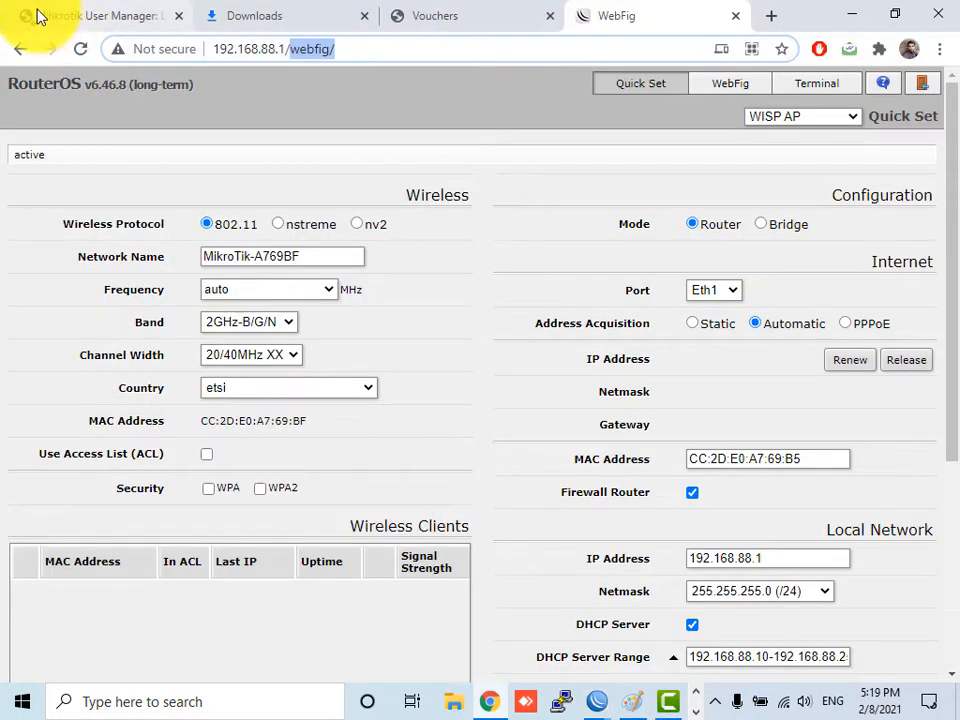
{"action": "left_click", "coordinate": [79, 50]}
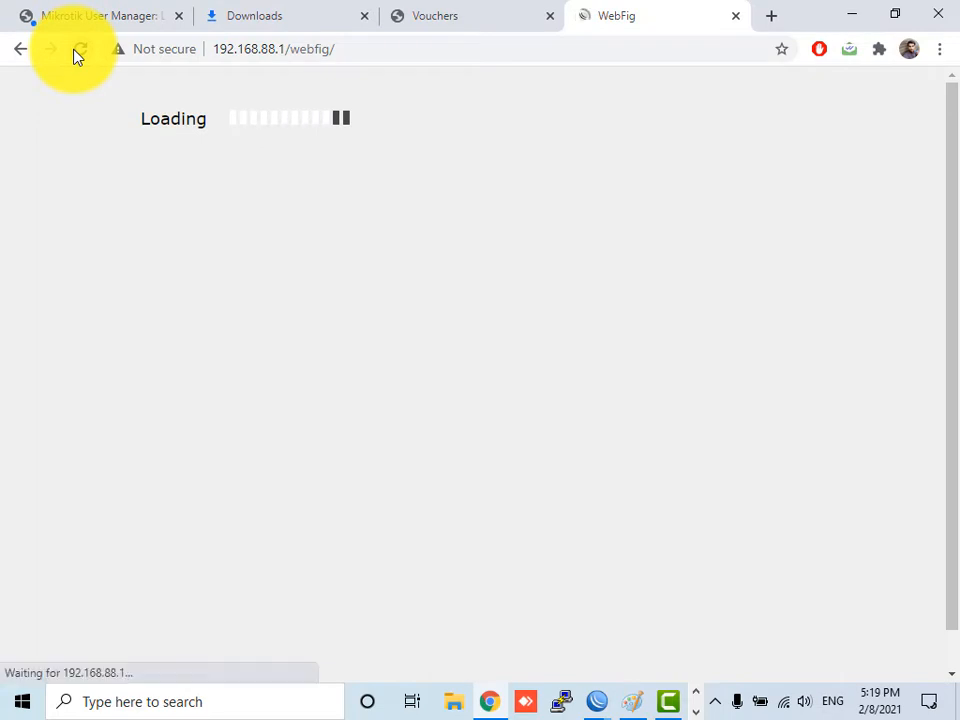
{"action": "left_click", "coordinate": [600, 701]}
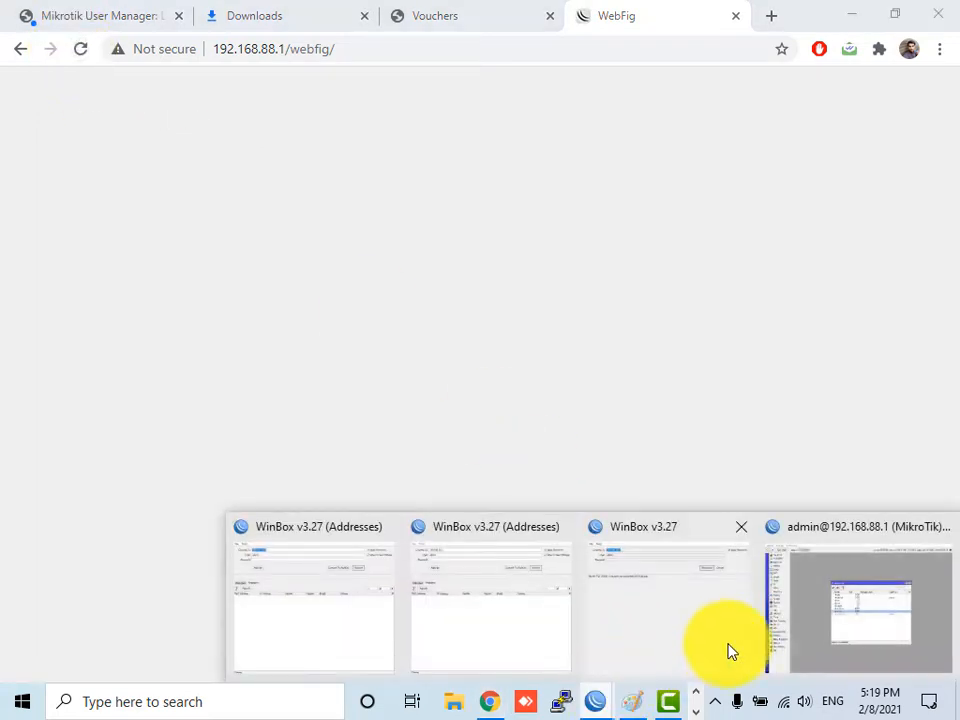
{"action": "left_click", "coordinate": [860, 610]}
- Reboot the router from System > Reboot, confirming the restart
{"action": "left_click", "coordinate": [60, 303]}
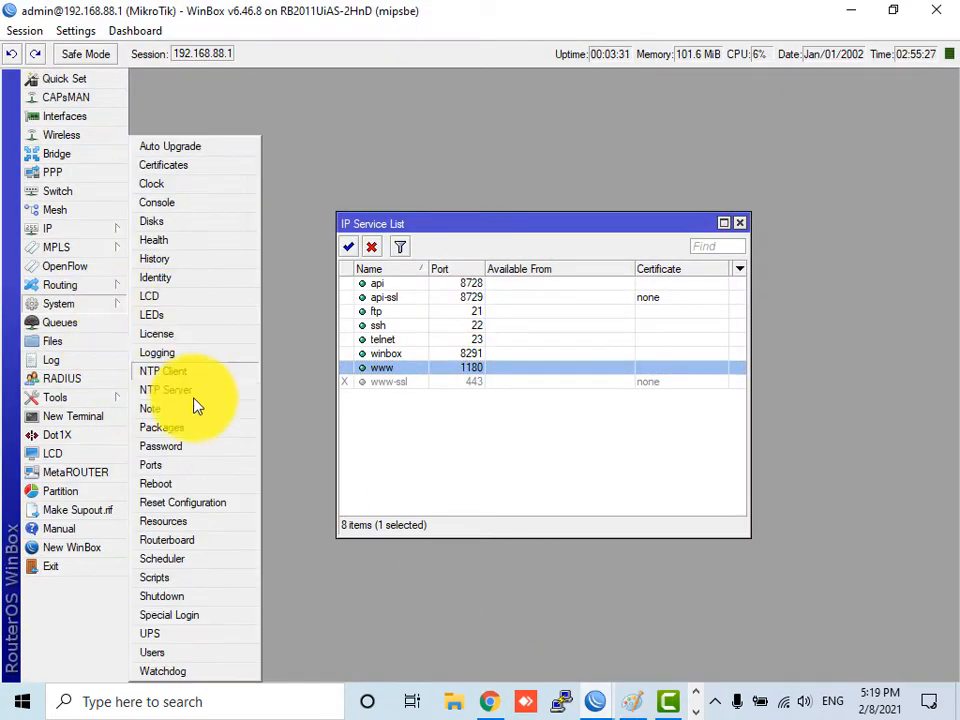
{"action": "left_click", "coordinate": [168, 484]}
{"action": "left_click", "coordinate": [507, 370]}
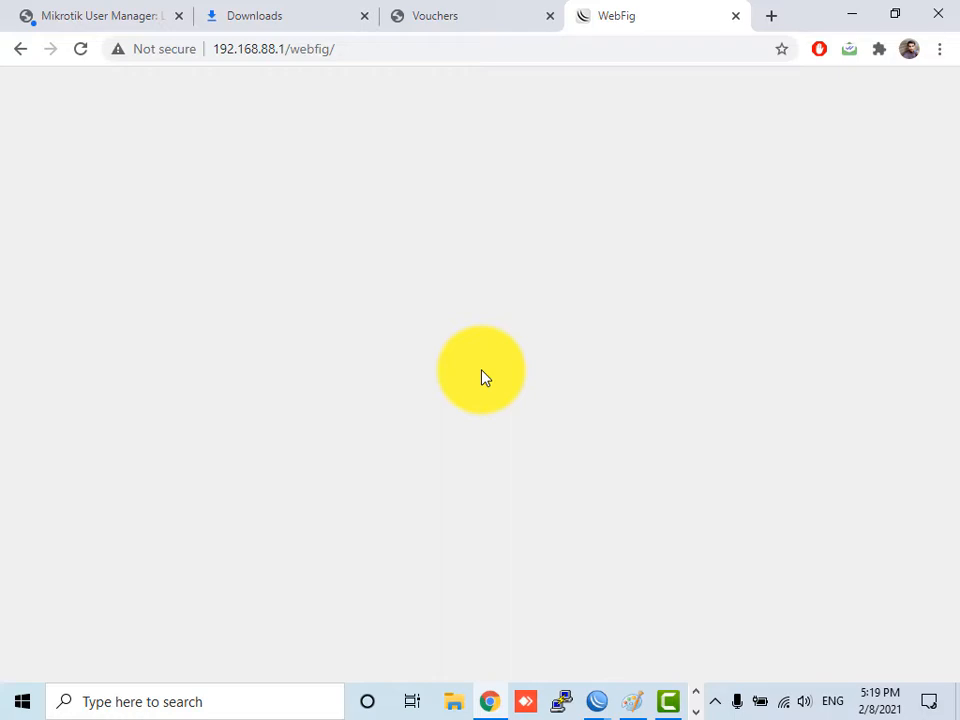
- Open 192.168.88.1:1180 in a new Chrome tab
{"action": "left_click", "coordinate": [770, 15]}
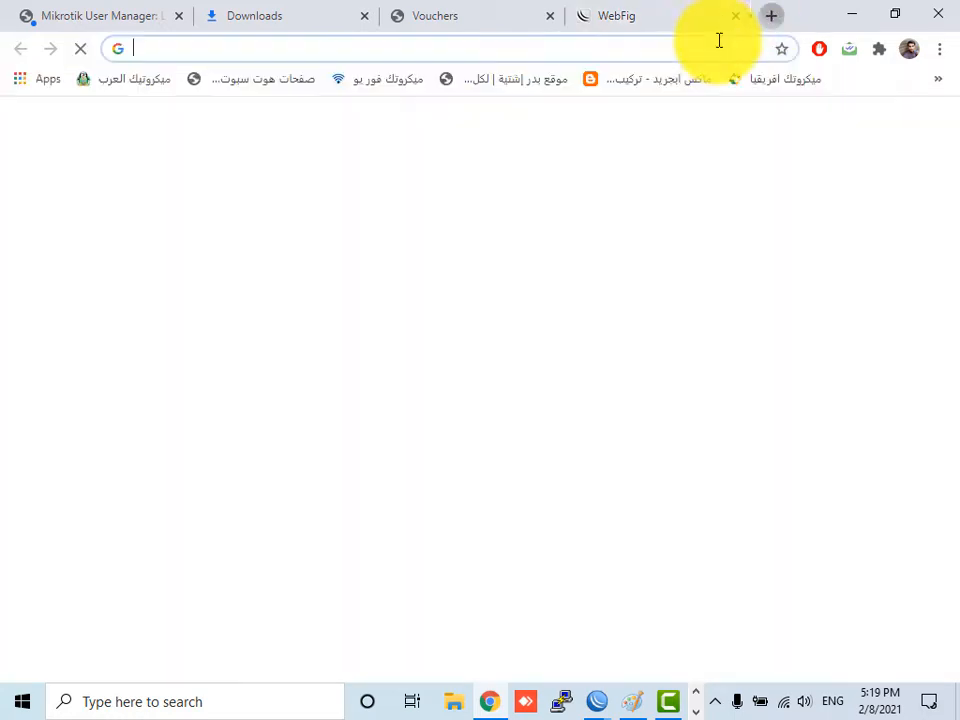
{"action": "left_click", "coordinate": [713, 48]}
{"action": "type", "text": "192.16"}
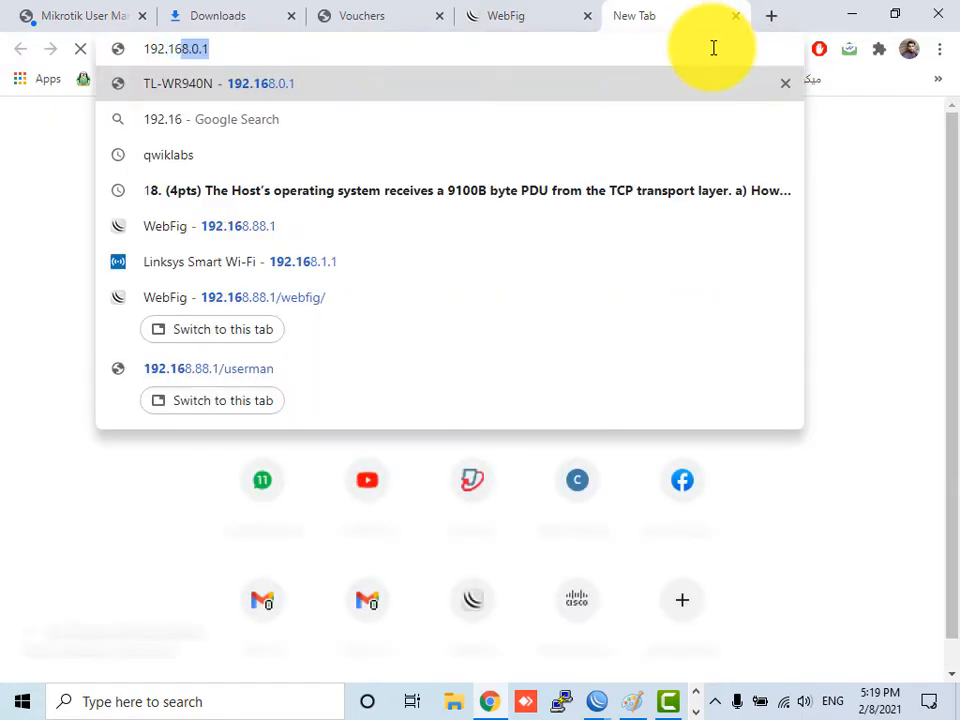
{"action": "type", "text": "8.88.1"}
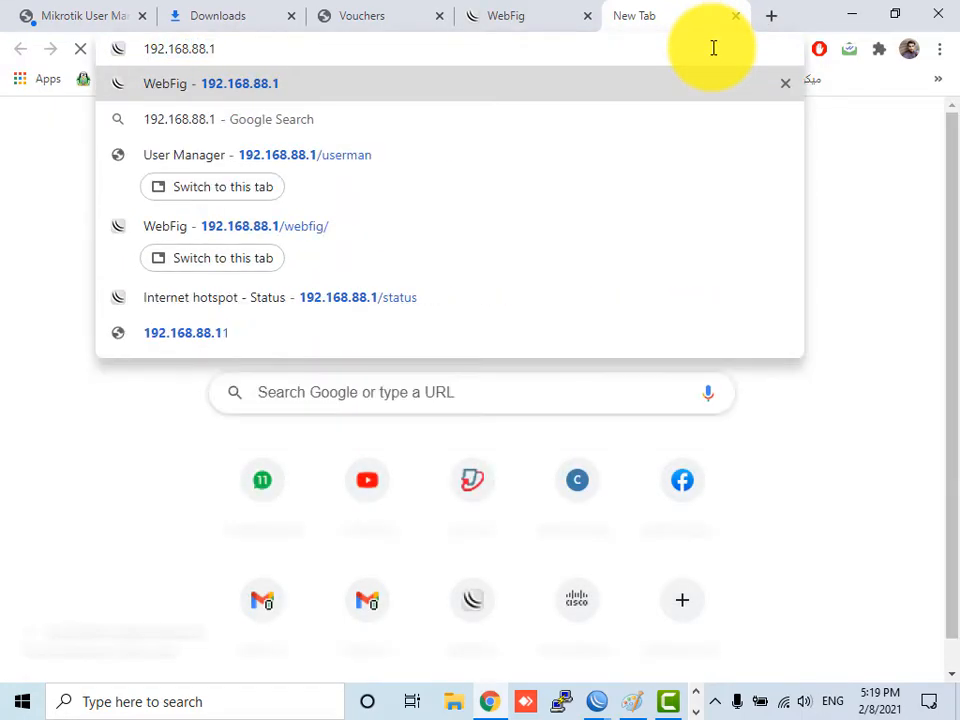
{"action": "type", "text": ":1180"}
{"action": "key", "text": "Return"}
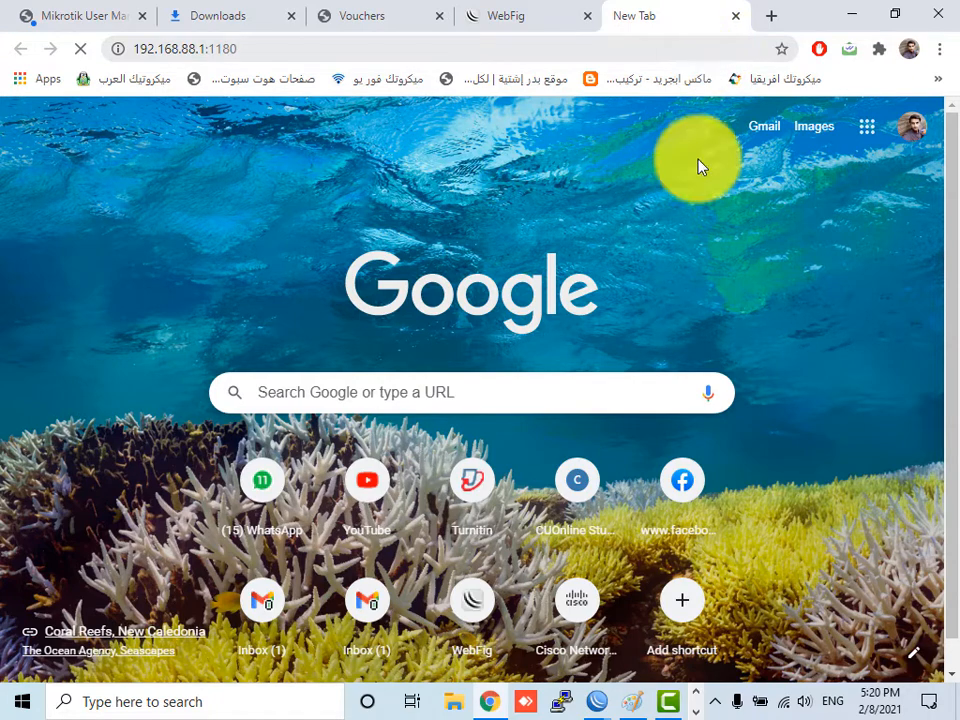
- Reconnect WinBox to the rebooted router, then minimize it
{"action": "mouse_move", "coordinate": [606, 705]}
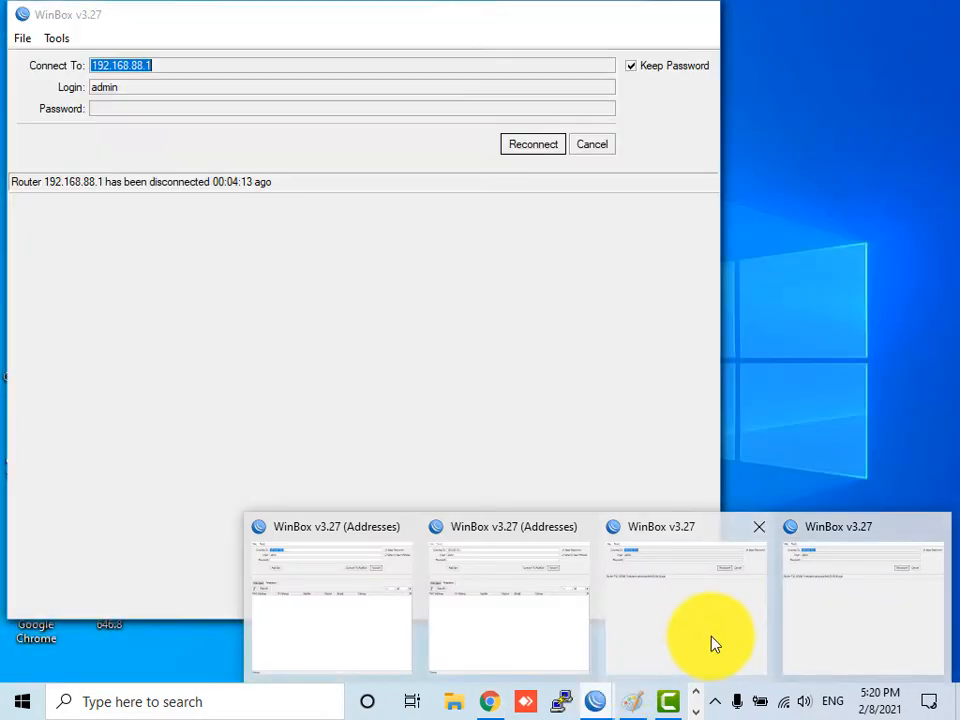
{"action": "left_click", "coordinate": [793, 623]}
{"action": "left_click", "coordinate": [543, 146]}
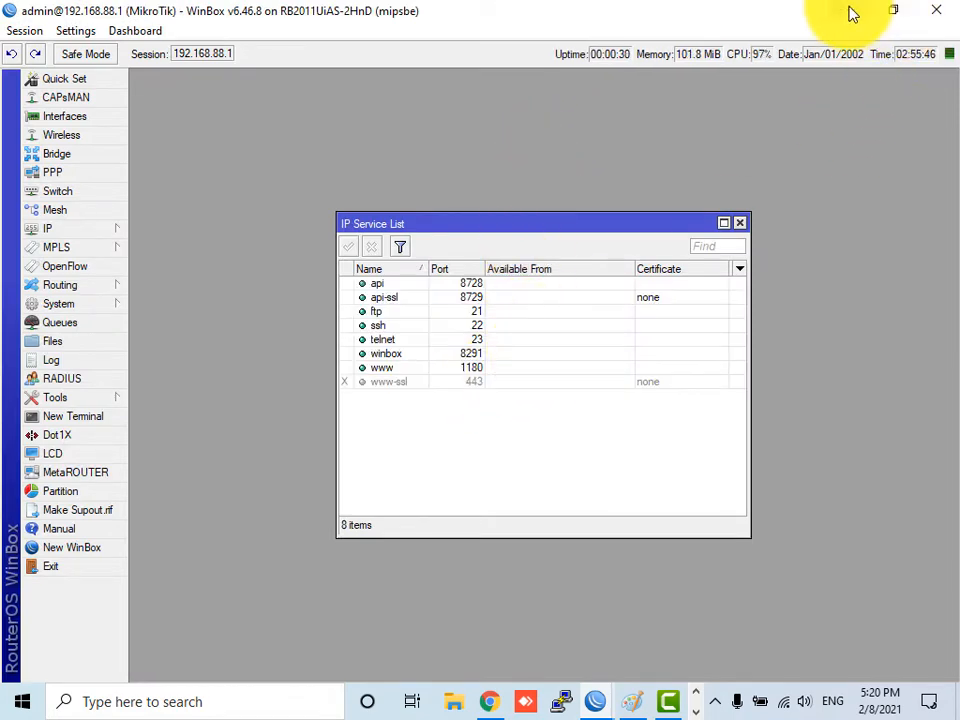
{"action": "left_click", "coordinate": [851, 11]}
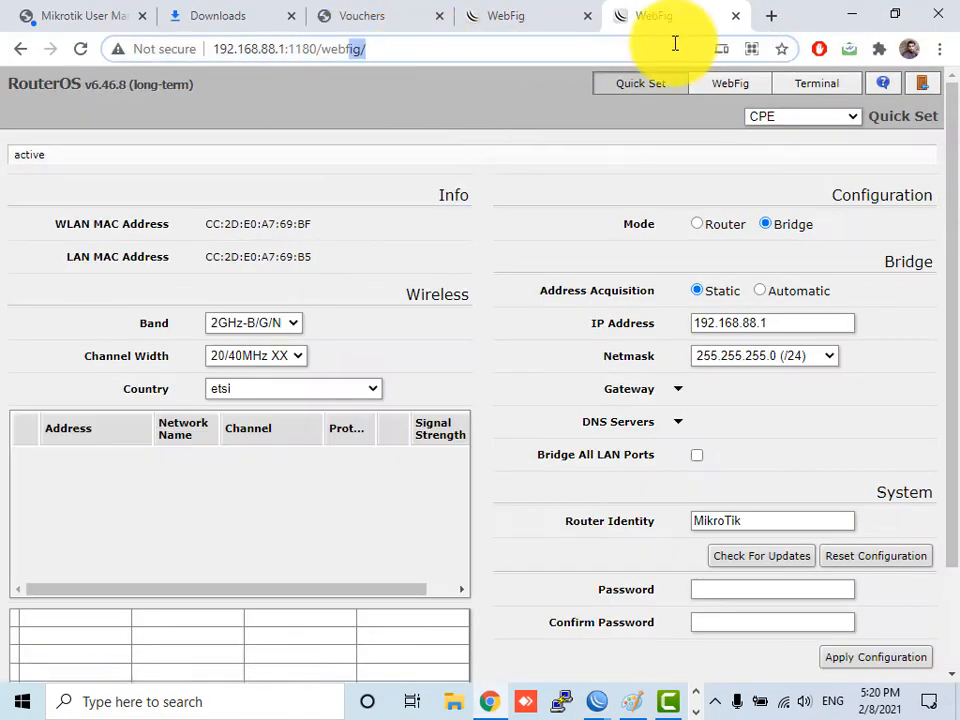
- Reload the 192.168.88.1/webfig/ tab several times, getting ERR_CONNECTION_REFUSED
{"action": "left_click", "coordinate": [530, 12]}
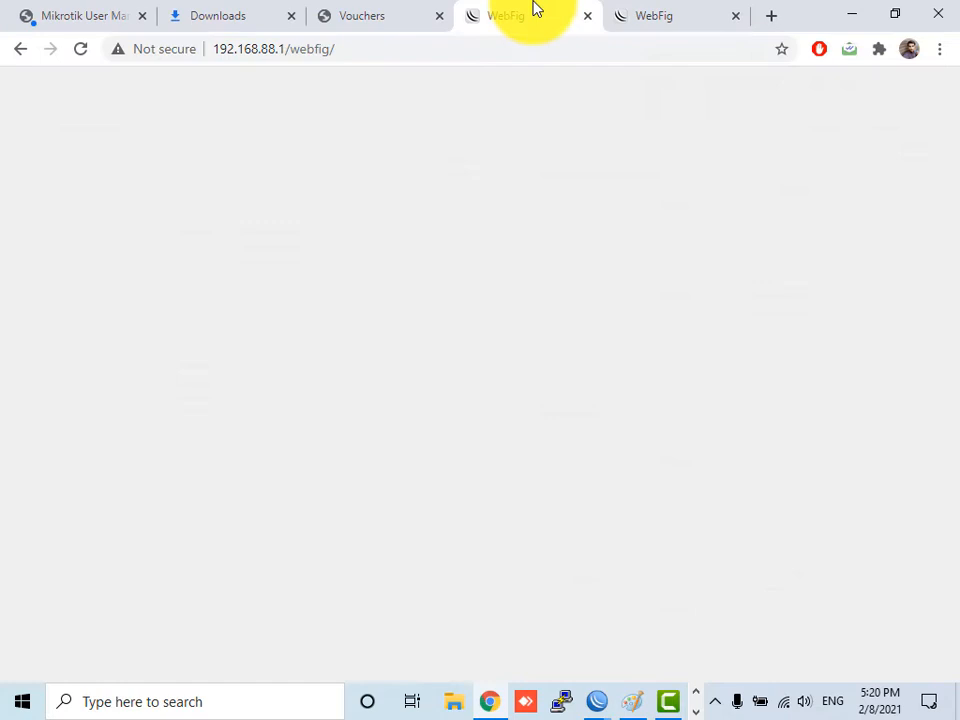
{"action": "left_click", "coordinate": [80, 49]}
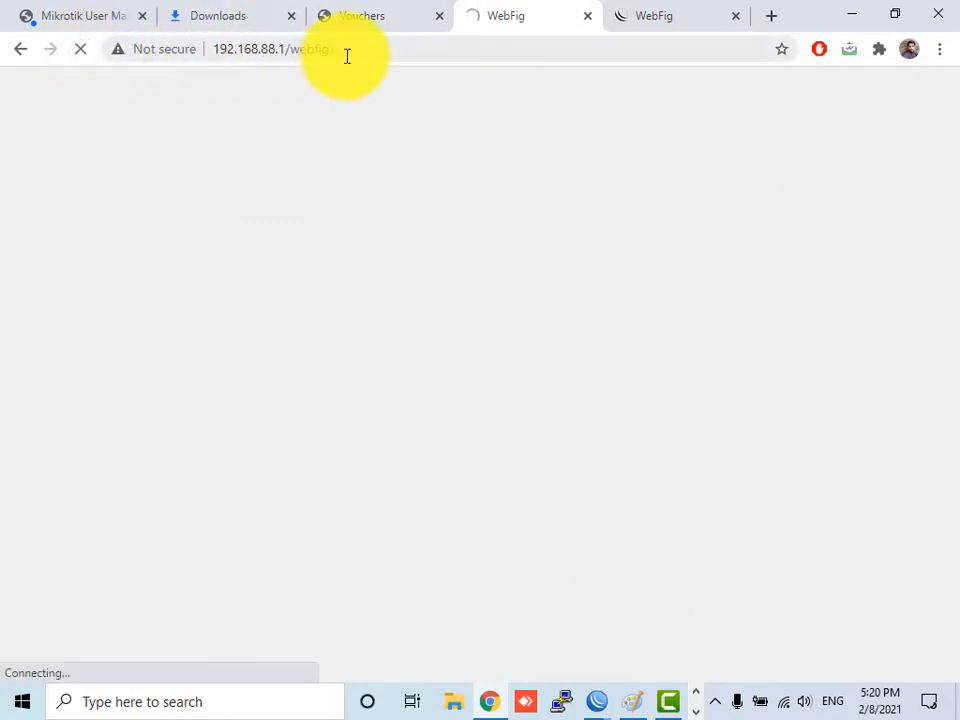
{"action": "key", "text": "F5"}
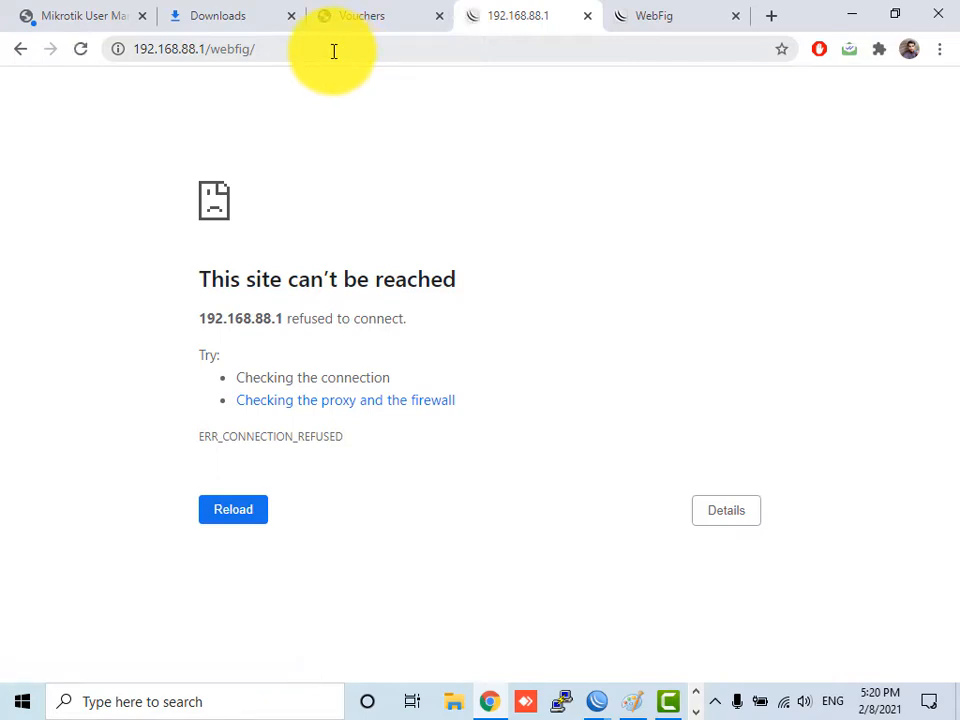
{"action": "key", "text": "F5"}
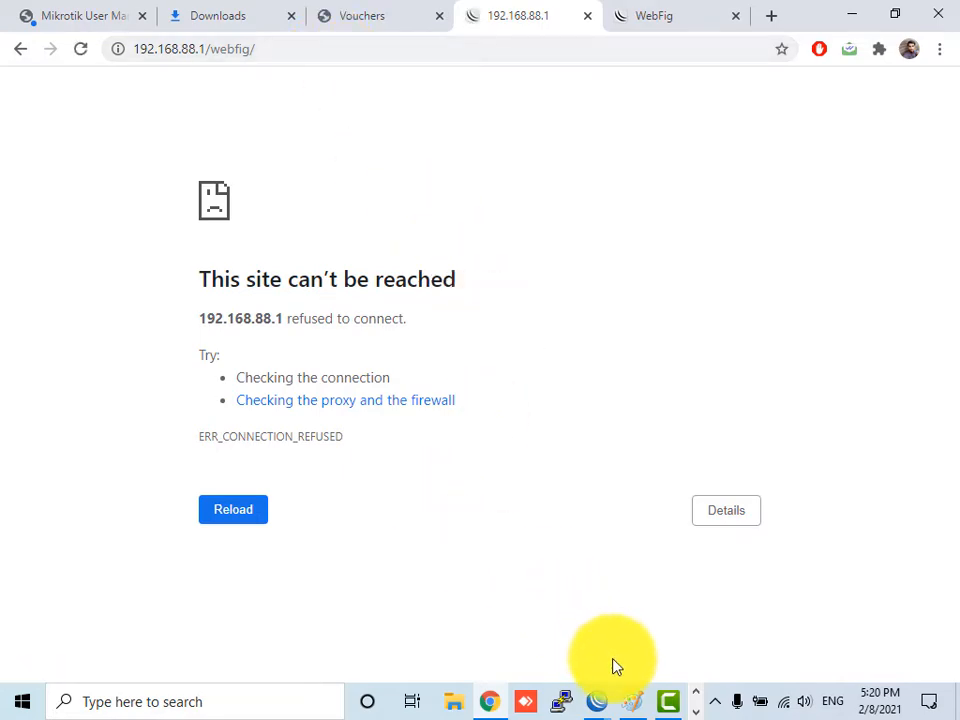
{"action": "mouse_move", "coordinate": [610, 712]}
{"action": "left_click", "coordinate": [814, 626]}
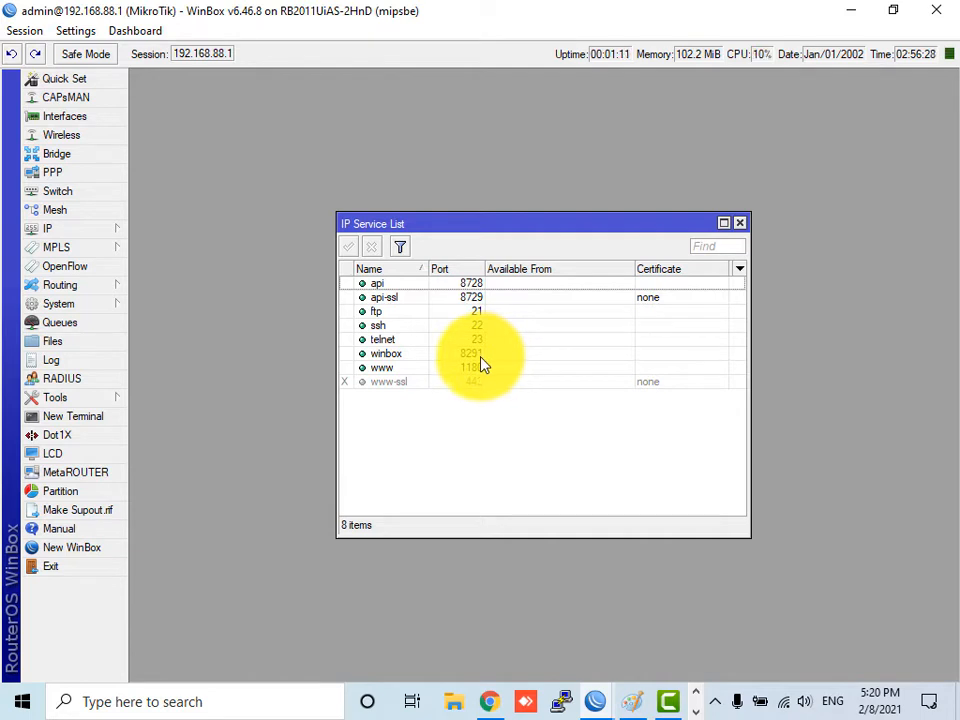
{"action": "left_click", "coordinate": [94, 232]}
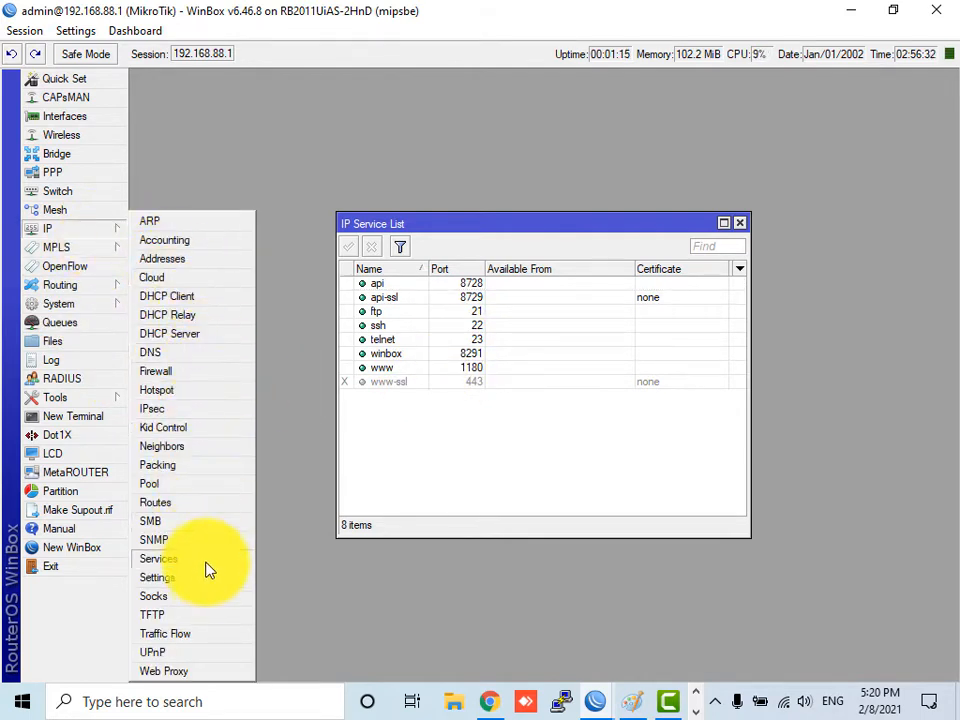
- Open IP Neighbors and keep LAN as the discovery interface in Discovery Settings
{"action": "left_click", "coordinate": [187, 446]}
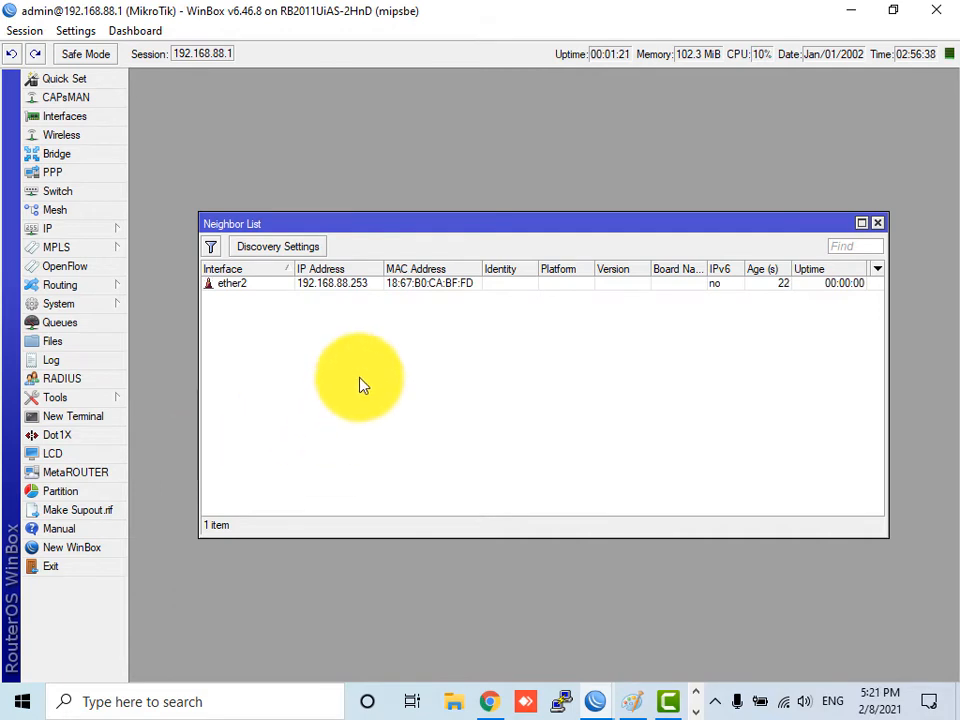
{"action": "left_click", "coordinate": [240, 250]}
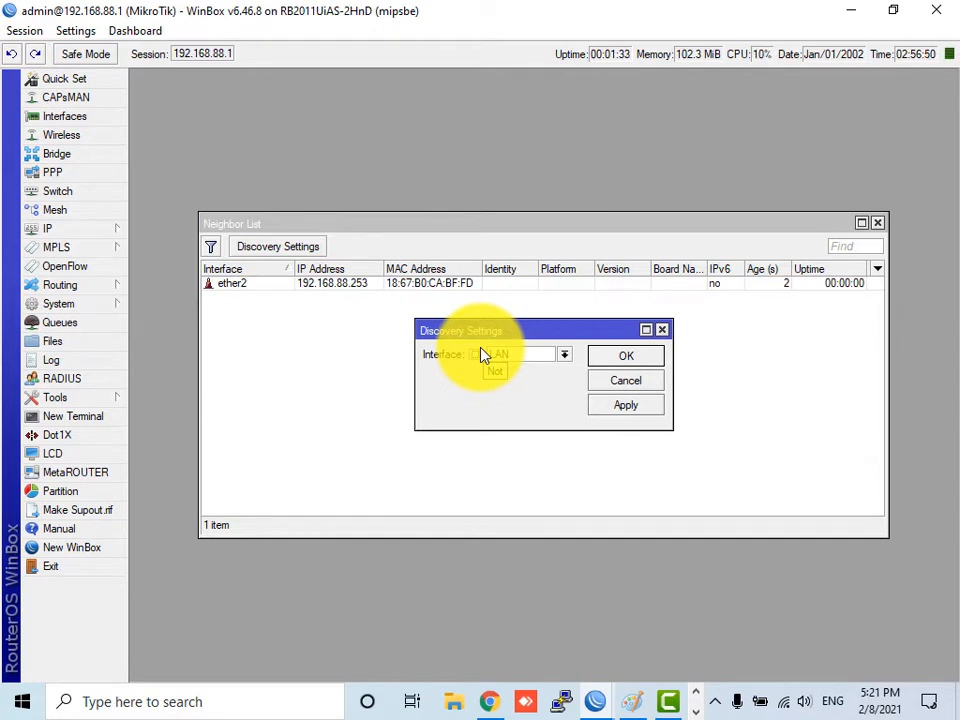
{"action": "left_click", "coordinate": [632, 364]}
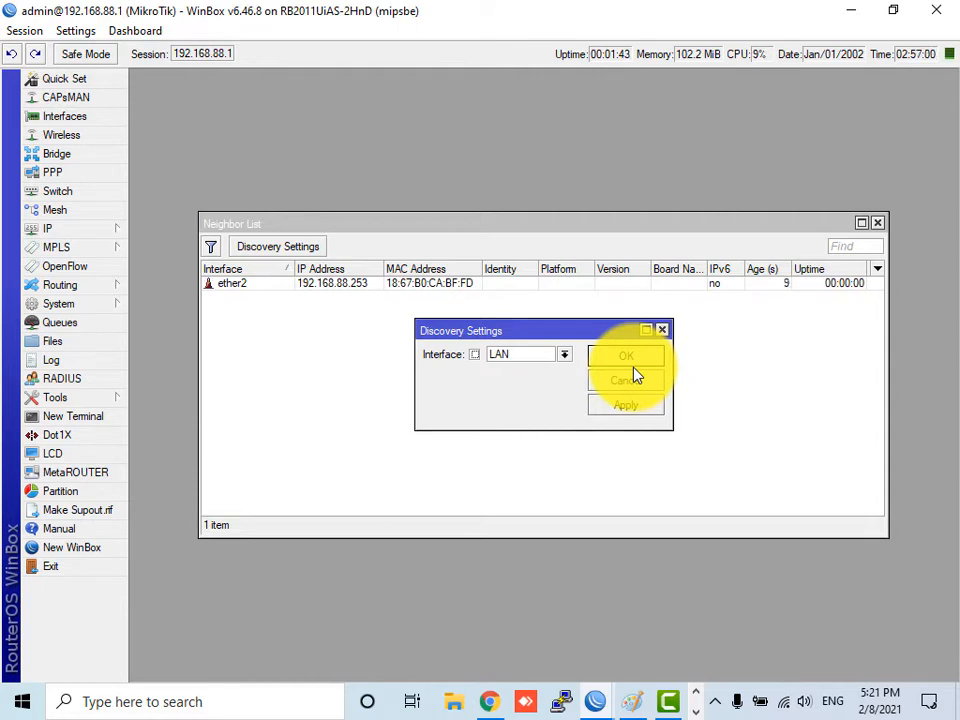
{"action": "left_click", "coordinate": [557, 357]}
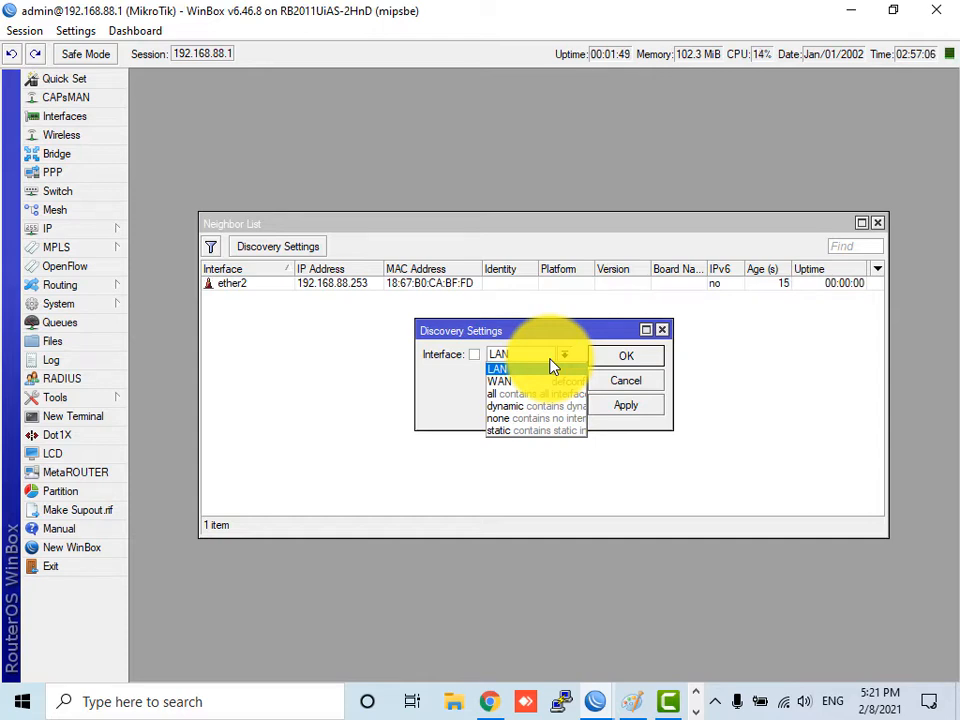
{"action": "left_click", "coordinate": [514, 356]}
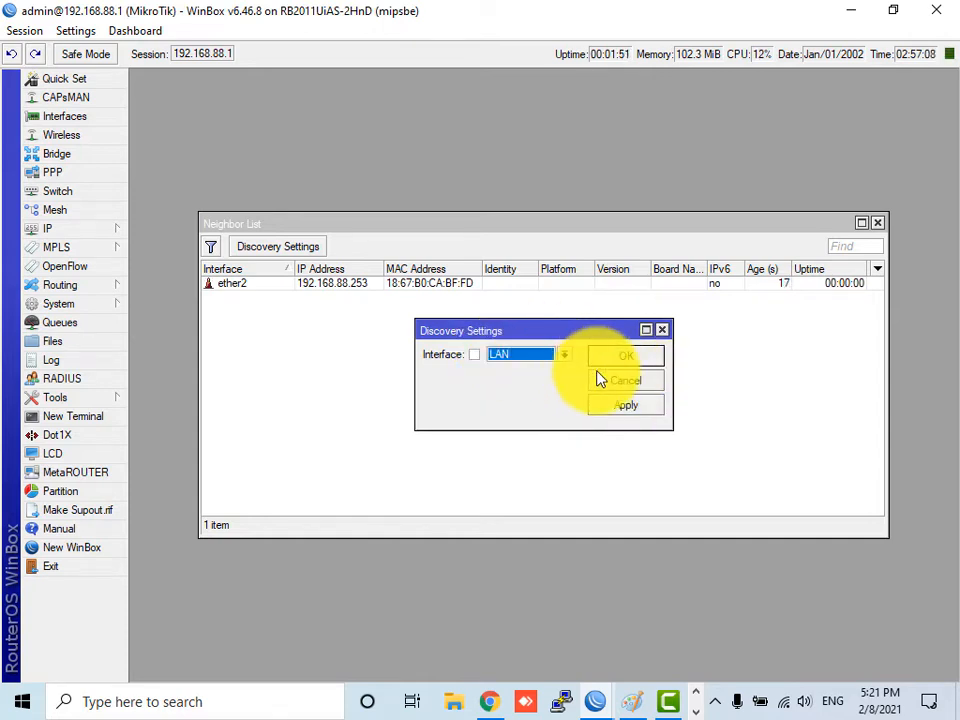
{"action": "left_click", "coordinate": [605, 380]}
{"action": "left_click", "coordinate": [45, 230]}
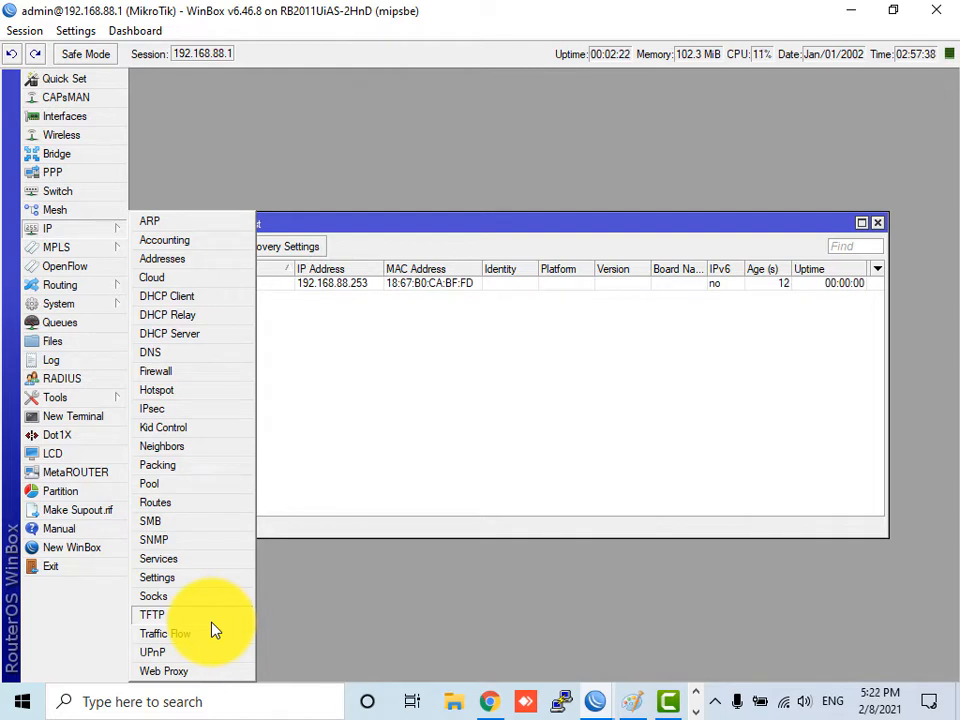
- Tick DDNS Enabled in the IP Cloud settings
{"action": "left_click", "coordinate": [168, 284]}
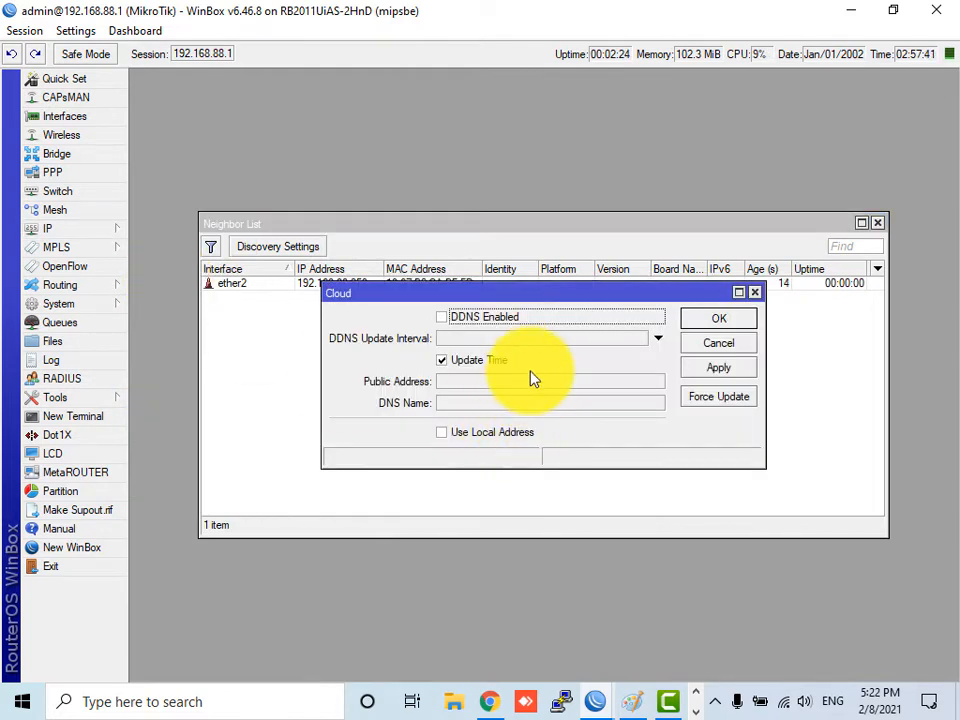
{"action": "left_click", "coordinate": [488, 327]}
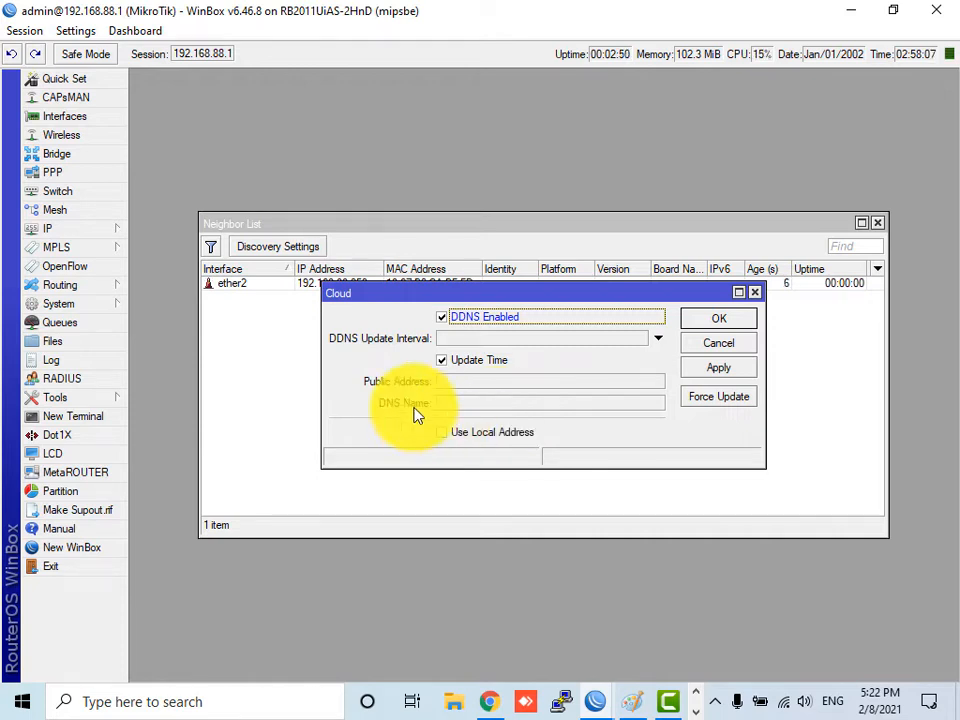
{"action": "left_click", "coordinate": [50, 230]}
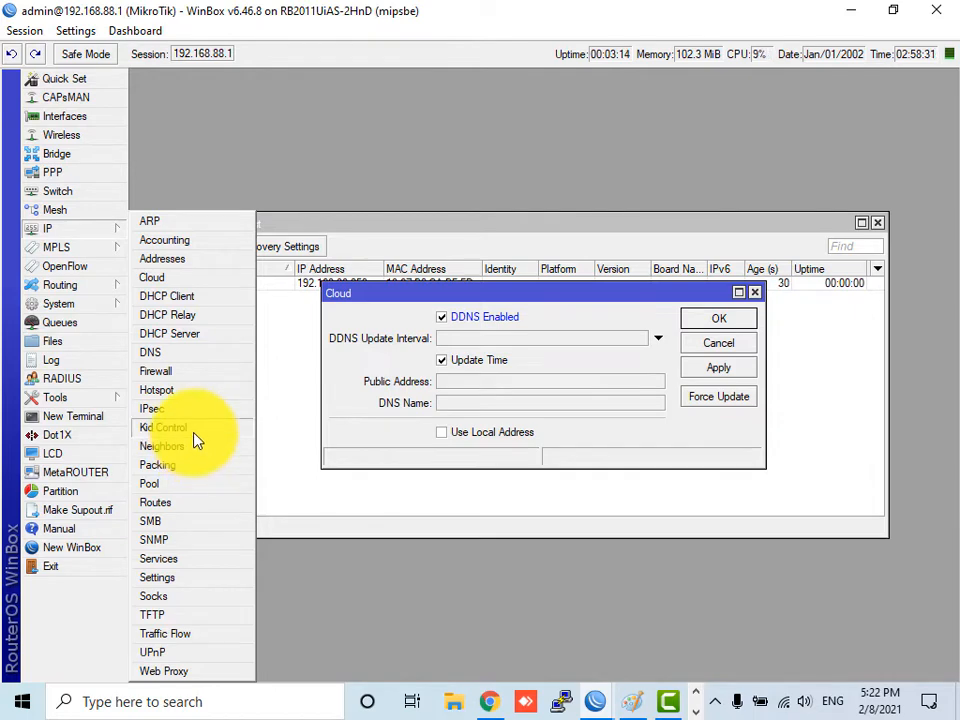
- Open Kid Control, start a new kid with a rate limit, then cancel it
{"action": "left_click", "coordinate": [195, 430]}
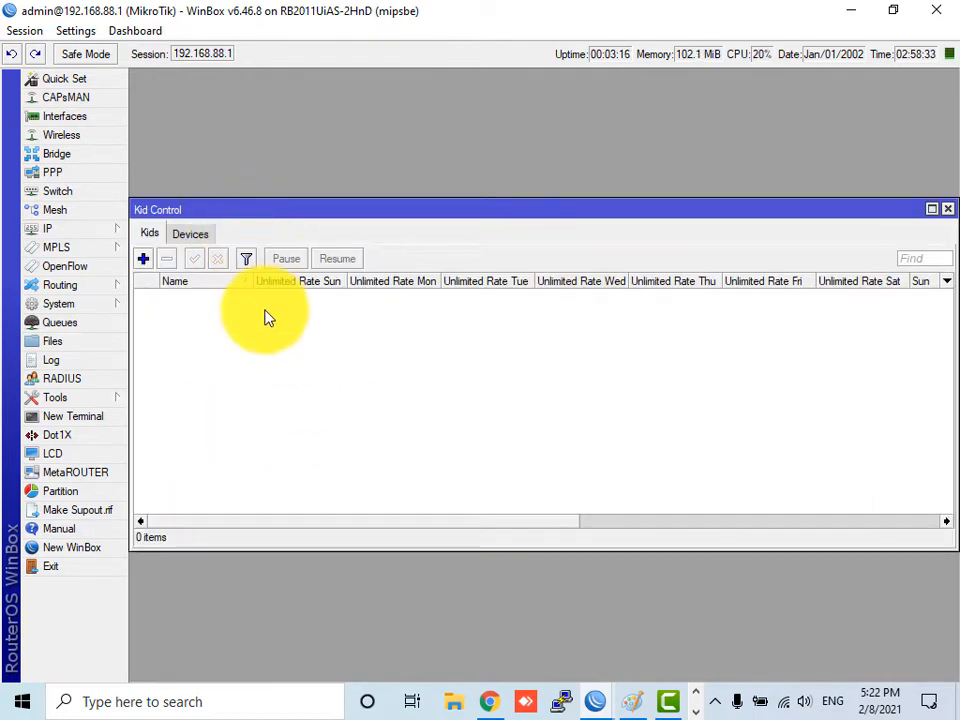
{"action": "left_click_drag", "start_coordinate": [262, 213], "coordinate": [262, 306]}
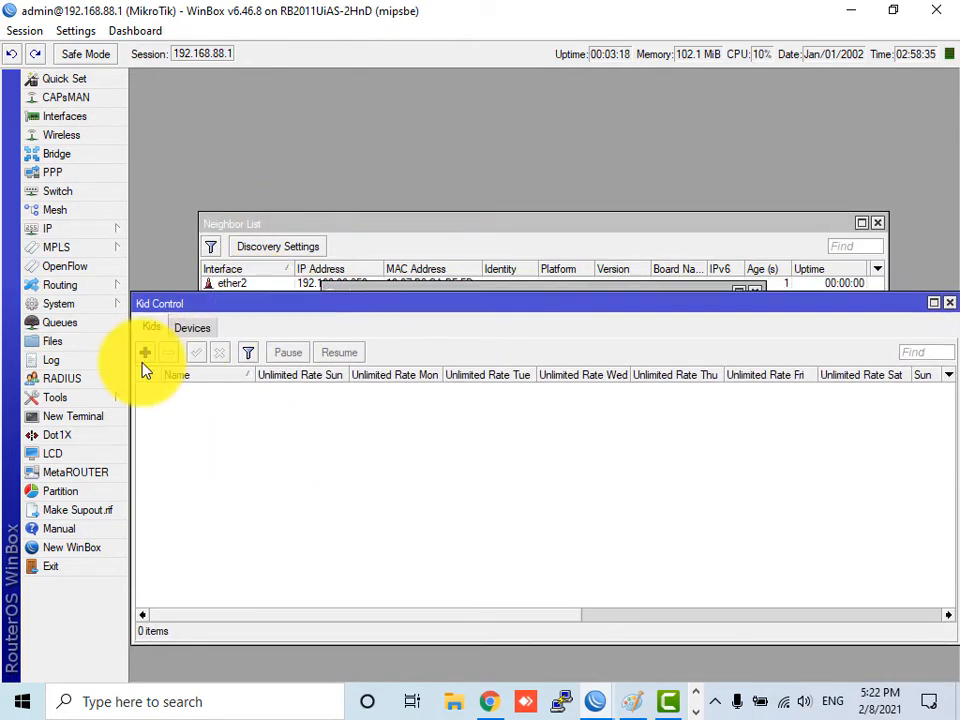
{"action": "left_click", "coordinate": [145, 352]}
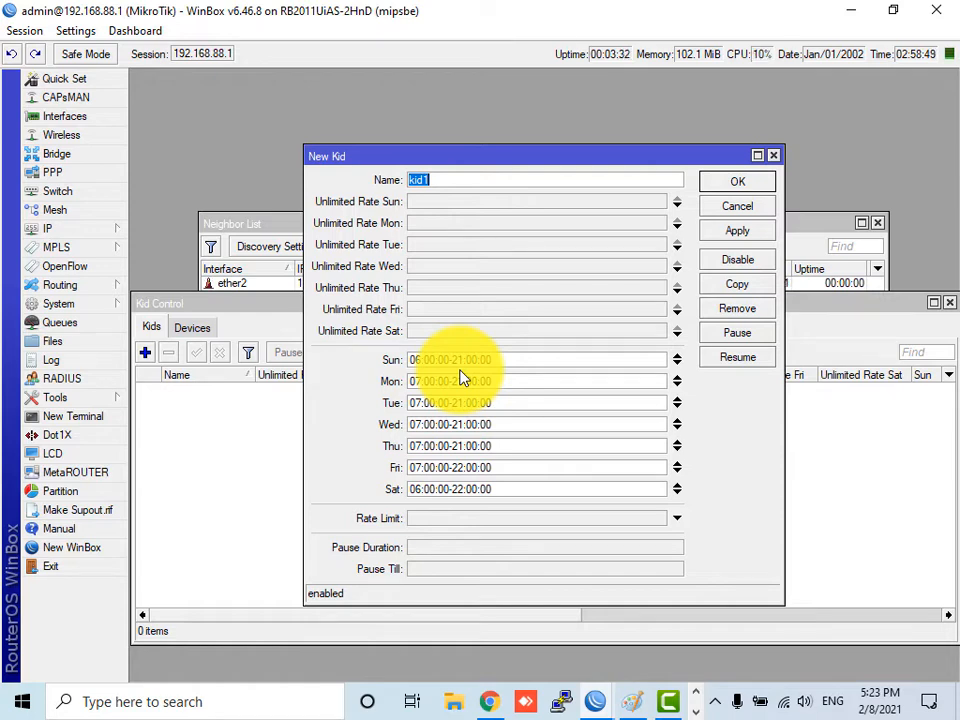
{"action": "left_click", "coordinate": [463, 514]}
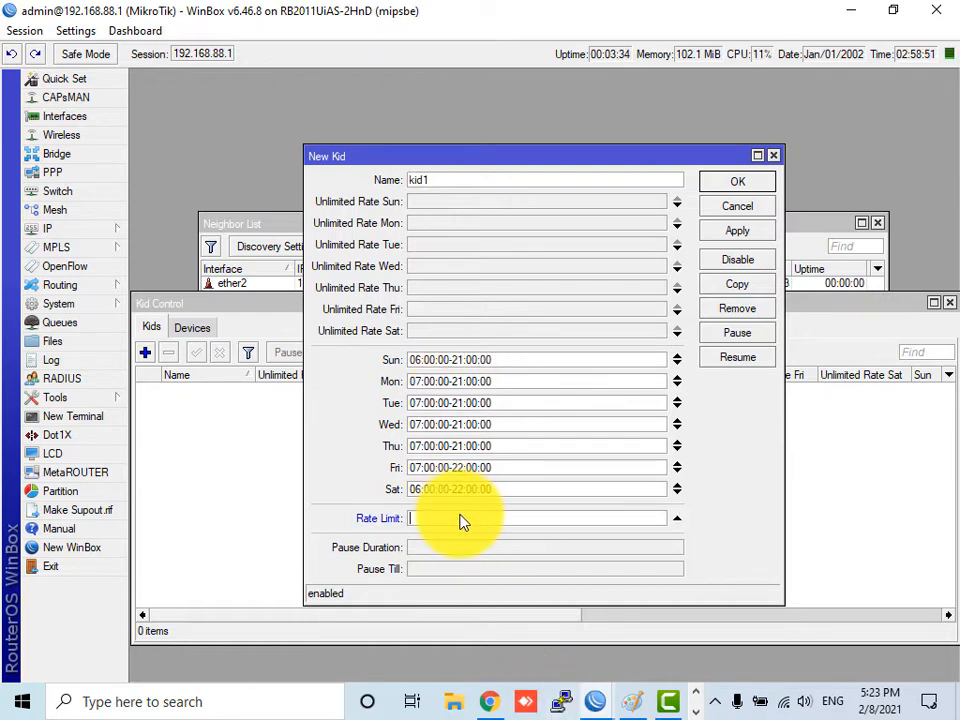
{"action": "left_click", "coordinate": [730, 212]}
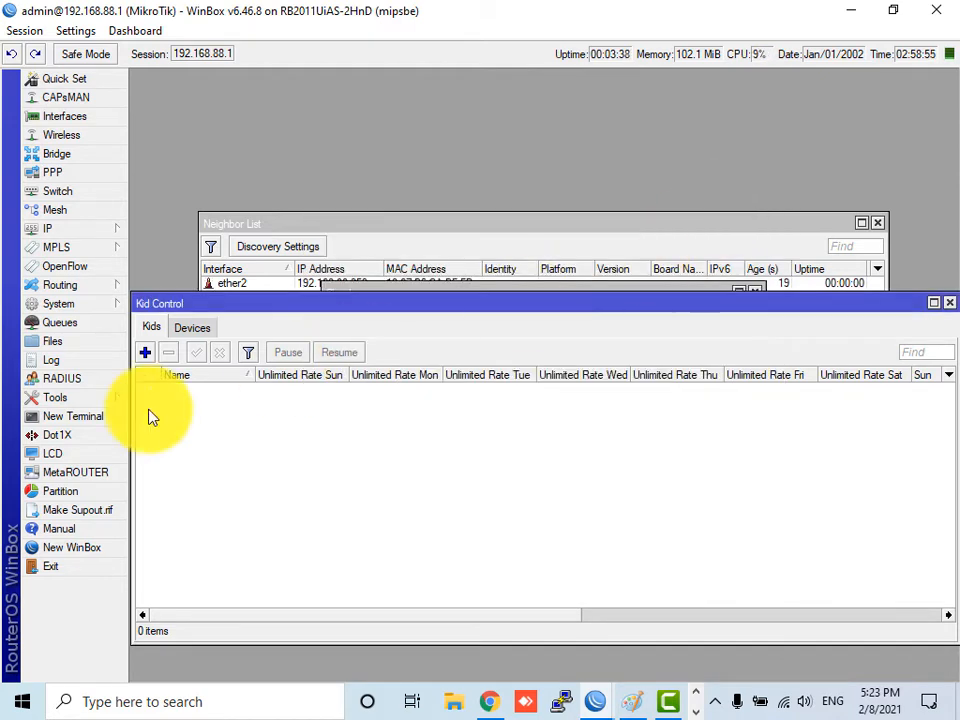
{"action": "left_click", "coordinate": [192, 330]}
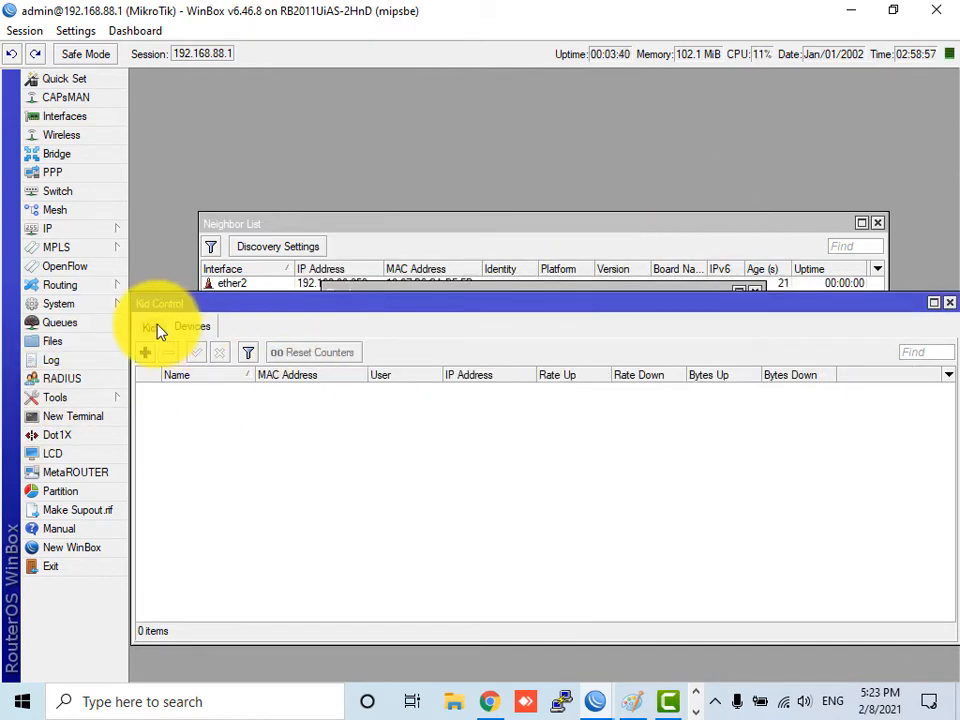
{"action": "left_click", "coordinate": [155, 329]}
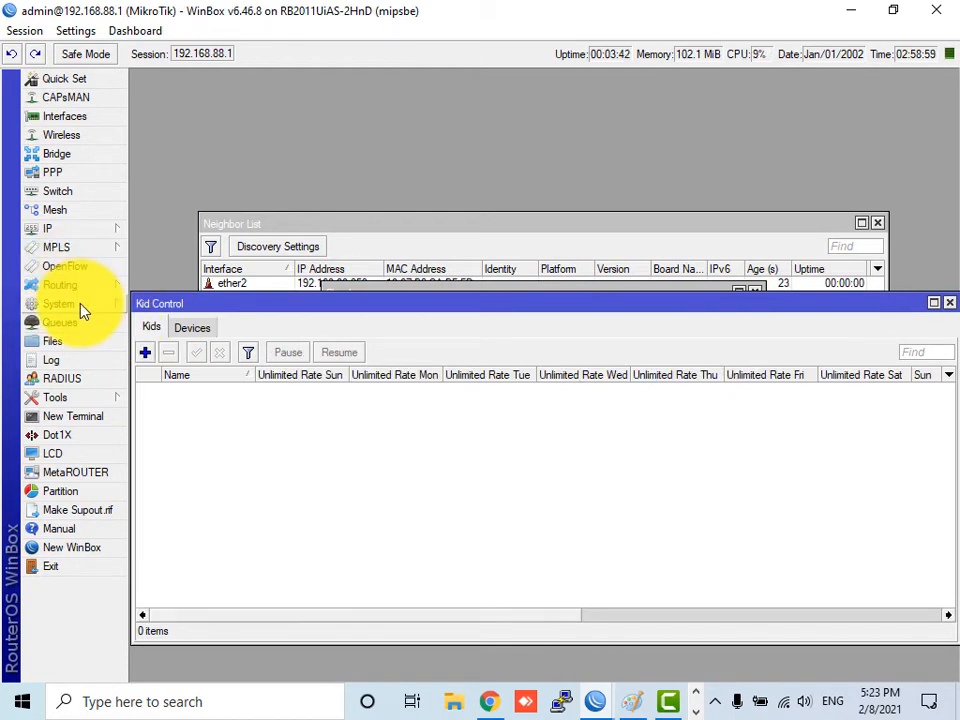
{"action": "left_click", "coordinate": [105, 232]}
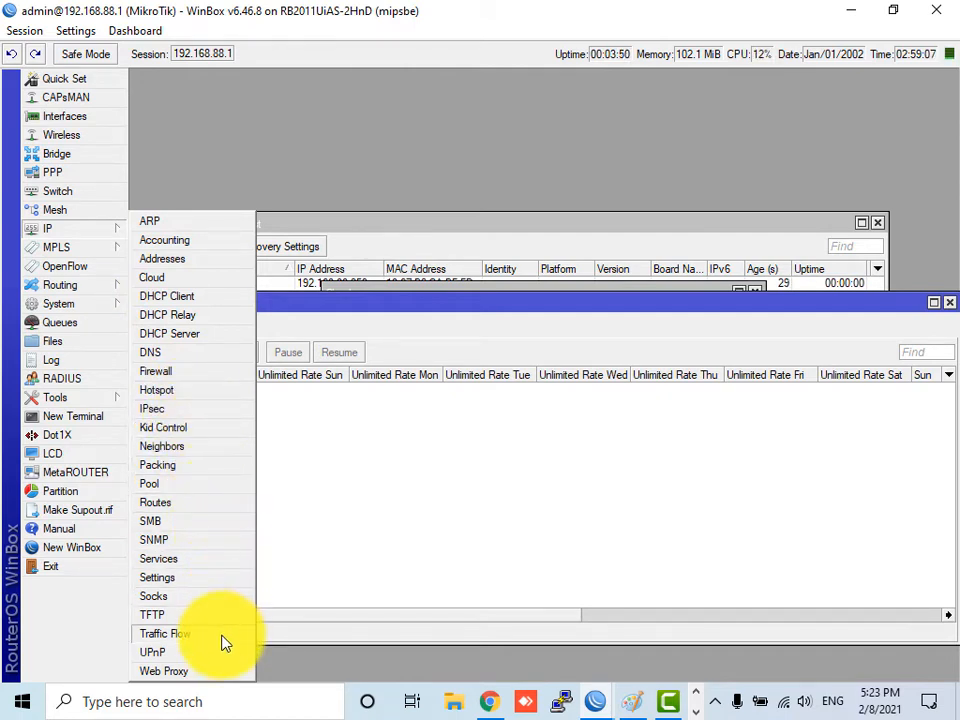
- Open Tools > Graphing to show the empty interface rules list
{"action": "left_click", "coordinate": [80, 399]}
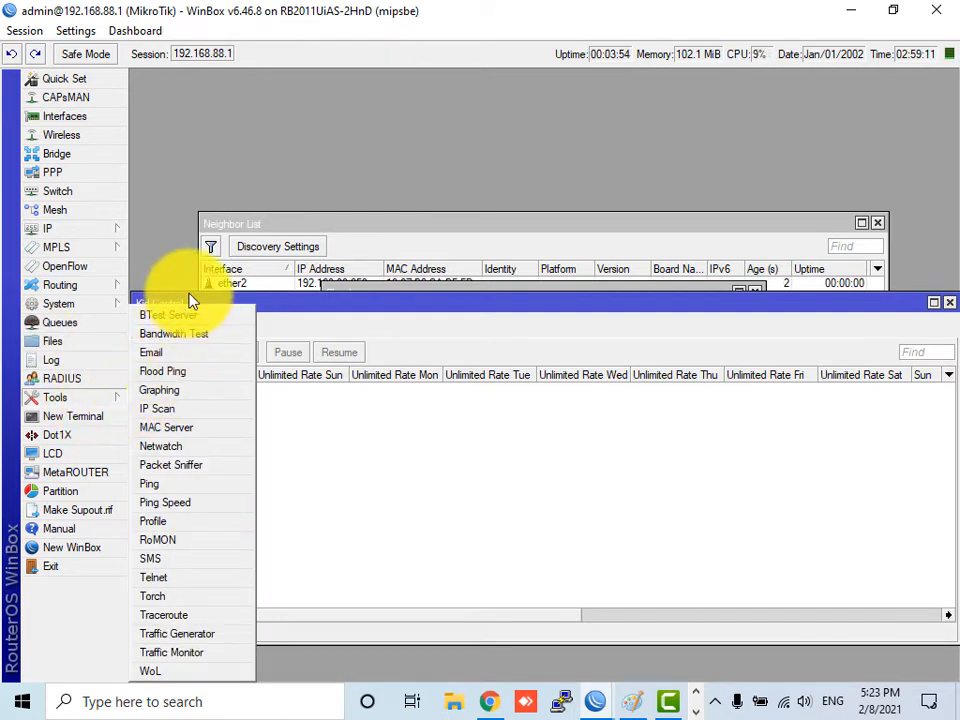
{"action": "left_click", "coordinate": [193, 397]}
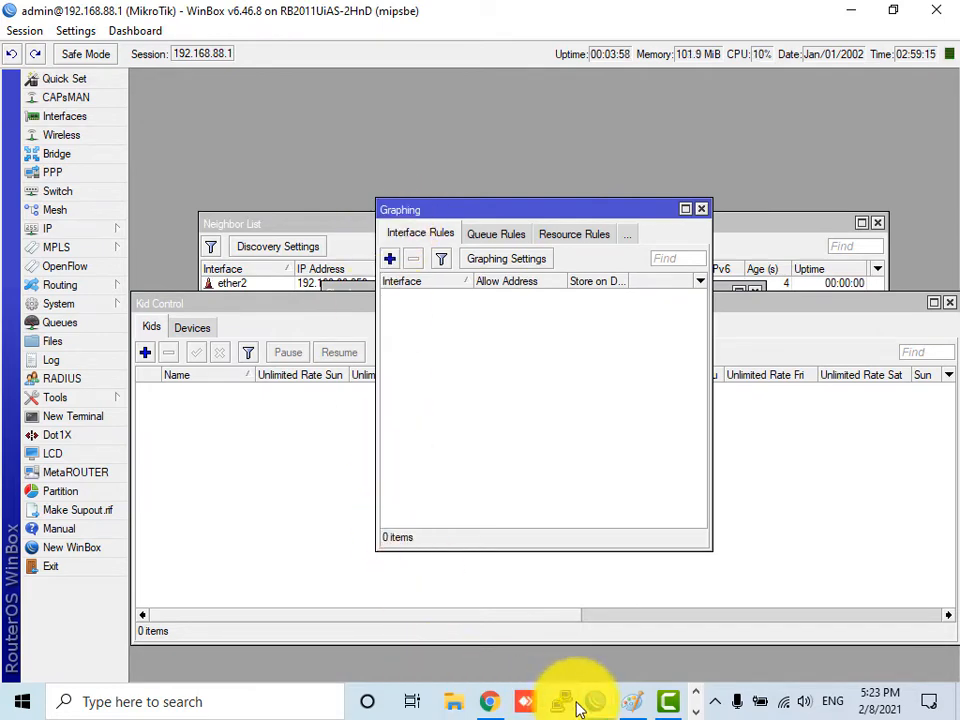
{"action": "left_click", "coordinate": [490, 704]}
- Remove the webfig/ path from the WebFig address and reload the Quick Set page
{"action": "left_click", "coordinate": [649, 12]}
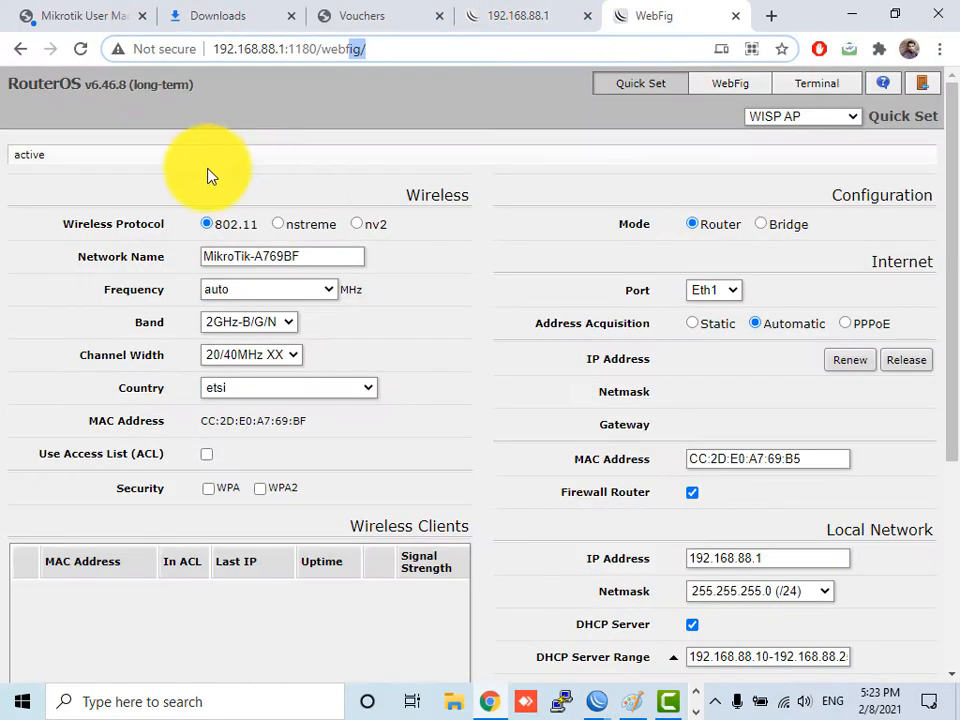
{"action": "left_click_drag", "start_coordinate": [465, 66], "coordinate": [323, 57]}
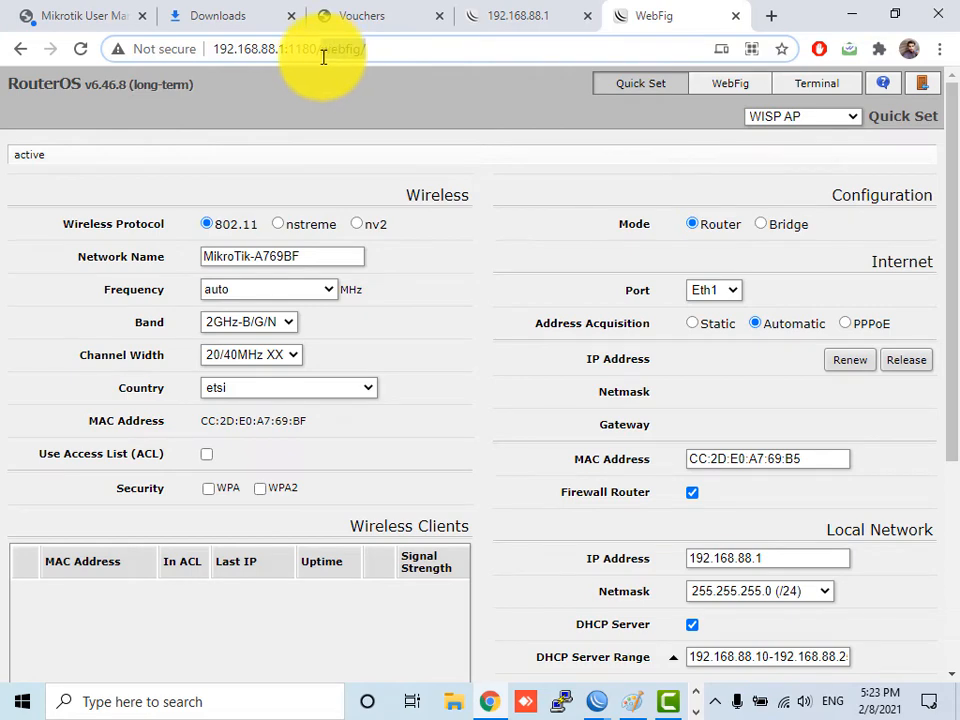
{"action": "key", "text": "BackSpace"}
{"action": "key", "text": "Return"}
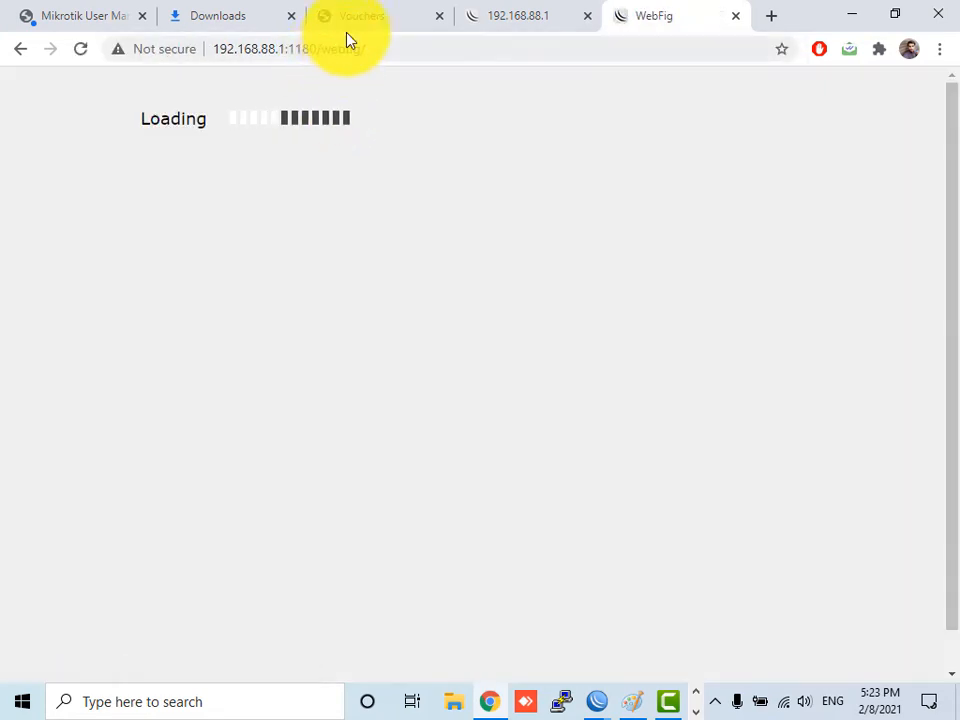
{"action": "left_click_drag", "start_coordinate": [321, 47], "coordinate": [525, 79]}
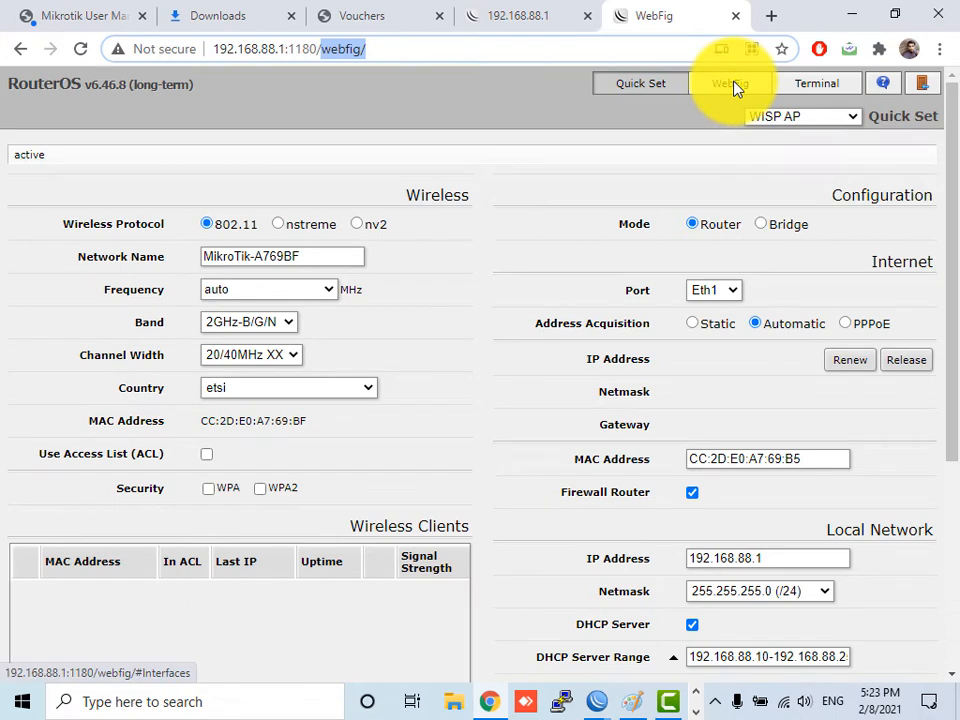
- Bring the router's WinBox session back to the front and open the System menu
{"action": "left_click", "coordinate": [597, 701]}
{"action": "left_click", "coordinate": [712, 641]}
{"action": "left_click", "coordinate": [62, 303]}
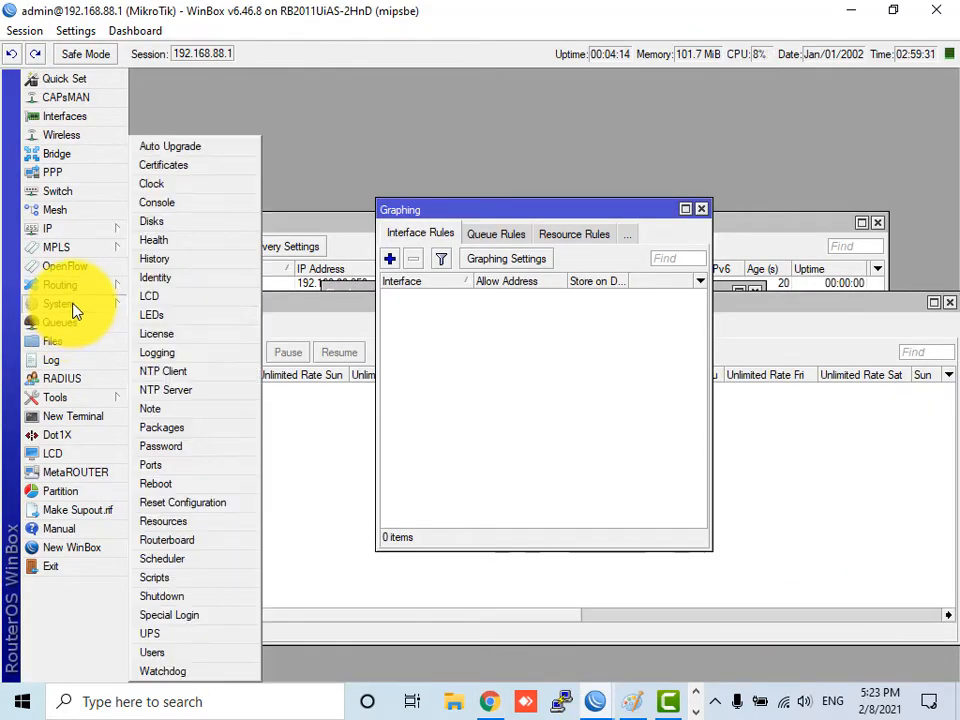
- Change the router login password under System > Password, entering and confirming the new password
{"action": "left_click", "coordinate": [175, 446]}
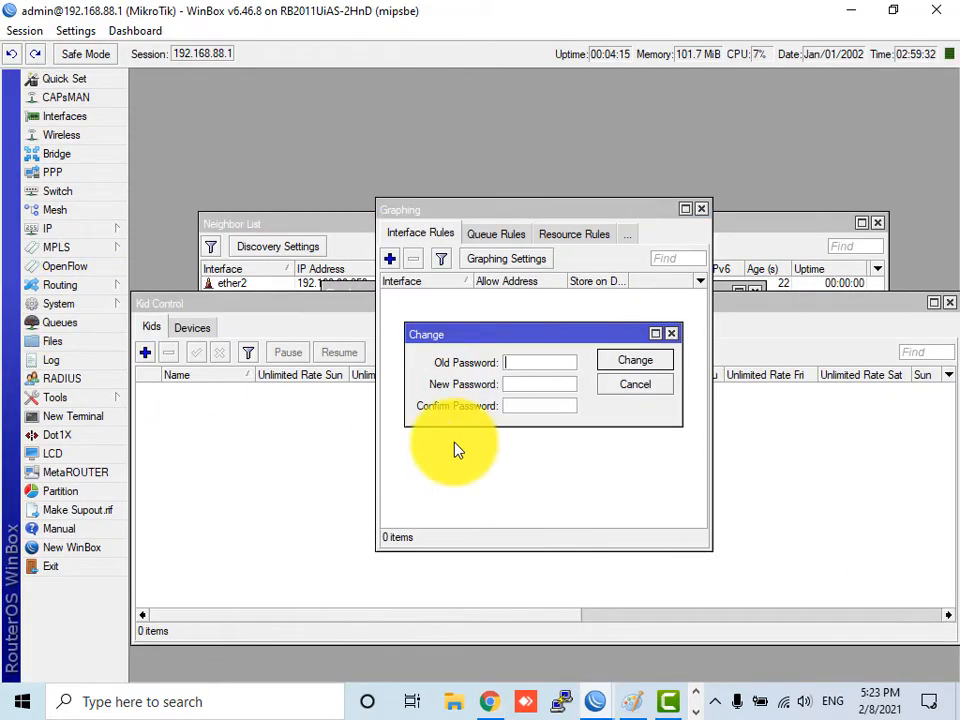
{"action": "left_click", "coordinate": [517, 406]}
{"action": "type", "text": "1"}
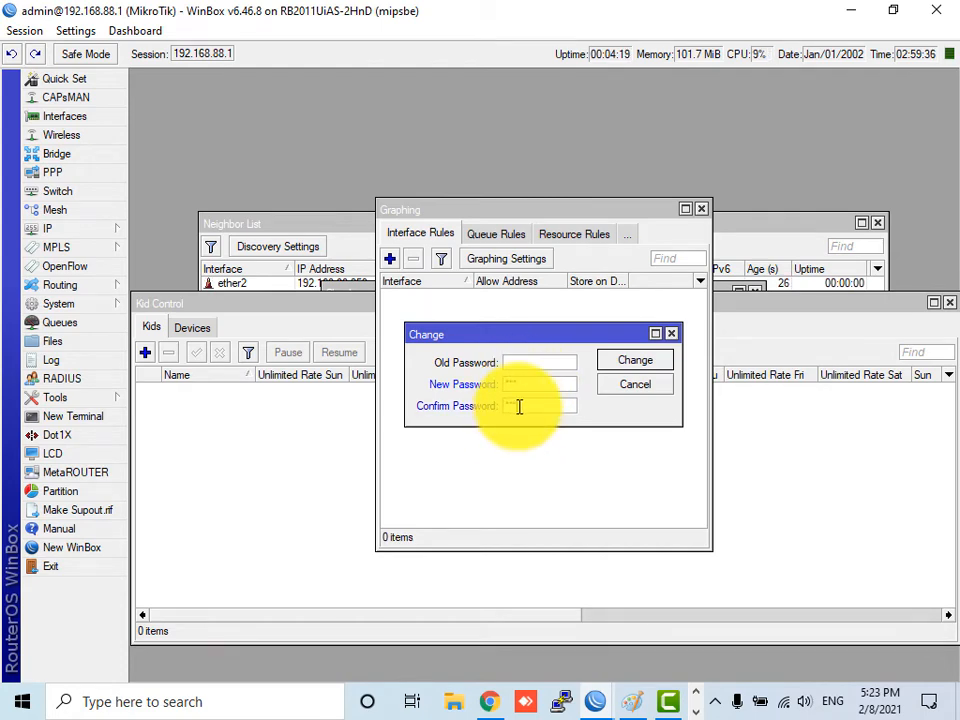
{"action": "left_click", "coordinate": [635, 360]}
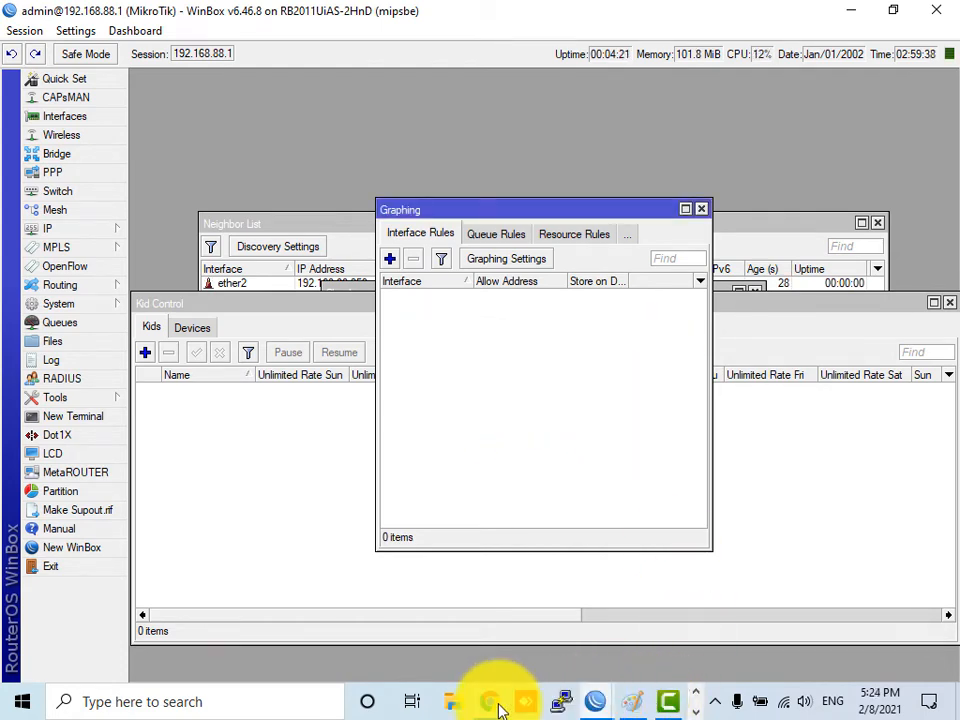
- Strip /webfig from the browser address and open the router's Graphs page at 192.168.88.1:1180/graphs/
{"action": "left_click", "coordinate": [490, 703]}
{"action": "left_click", "coordinate": [79, 49]}
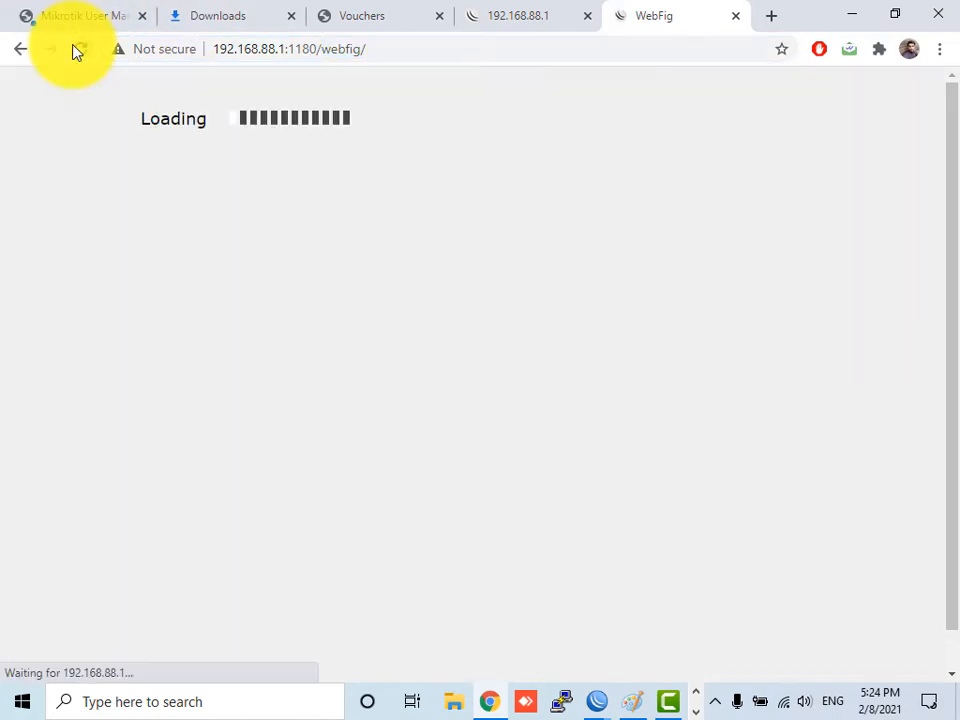
{"action": "left_click", "coordinate": [349, 53]}
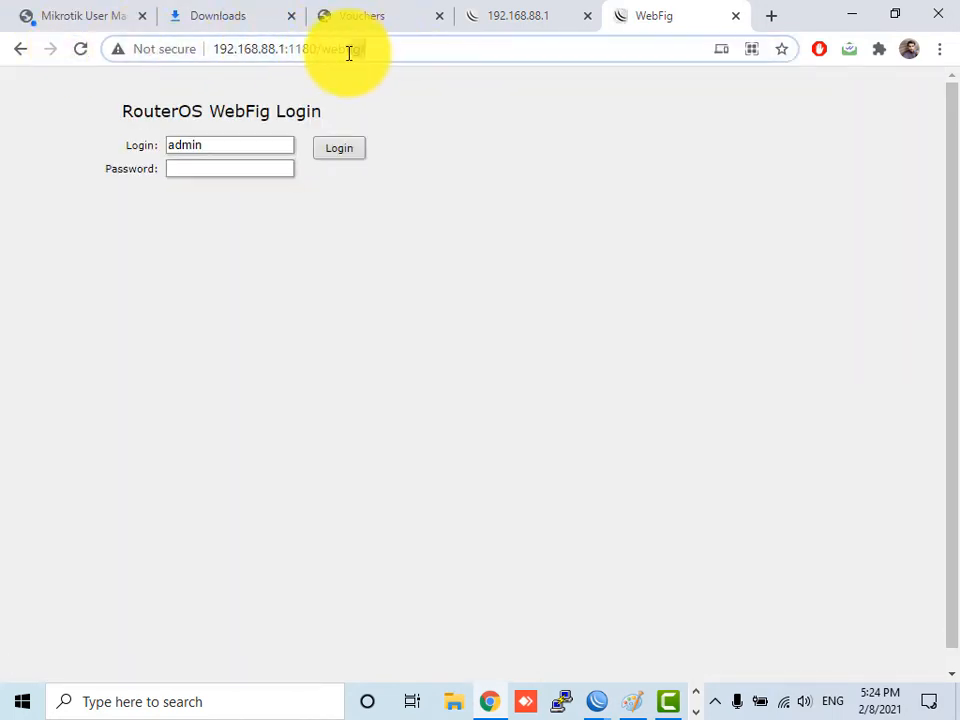
{"action": "left_click_drag", "start_coordinate": [349, 53], "coordinate": [321, 47]}
{"action": "key", "text": "BackSpace"}
{"action": "key", "text": "Return"}
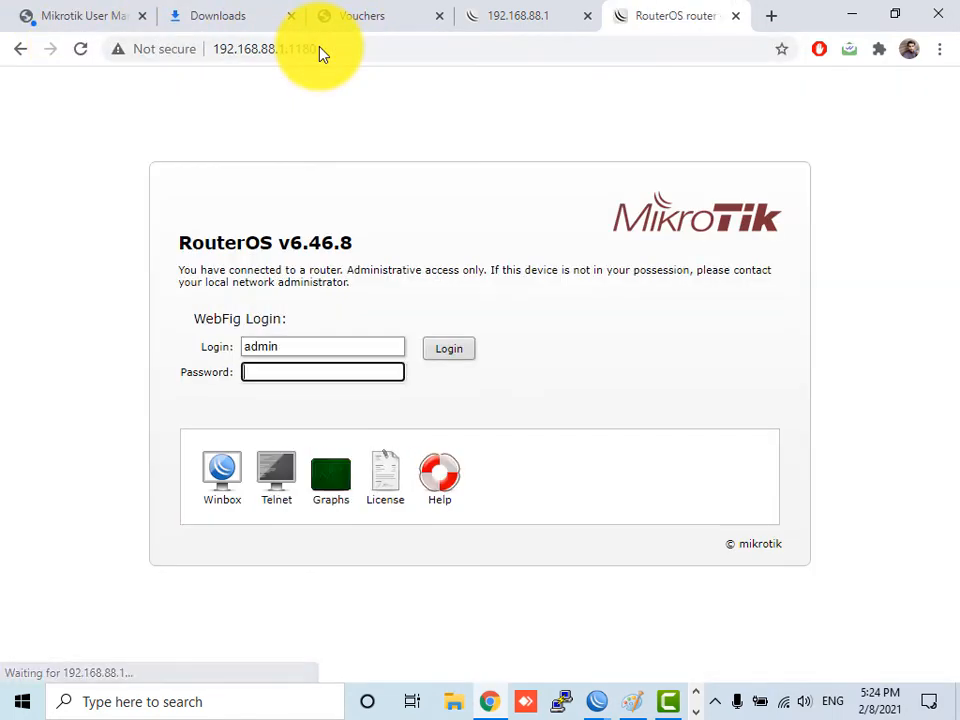
{"action": "left_click", "coordinate": [337, 479]}
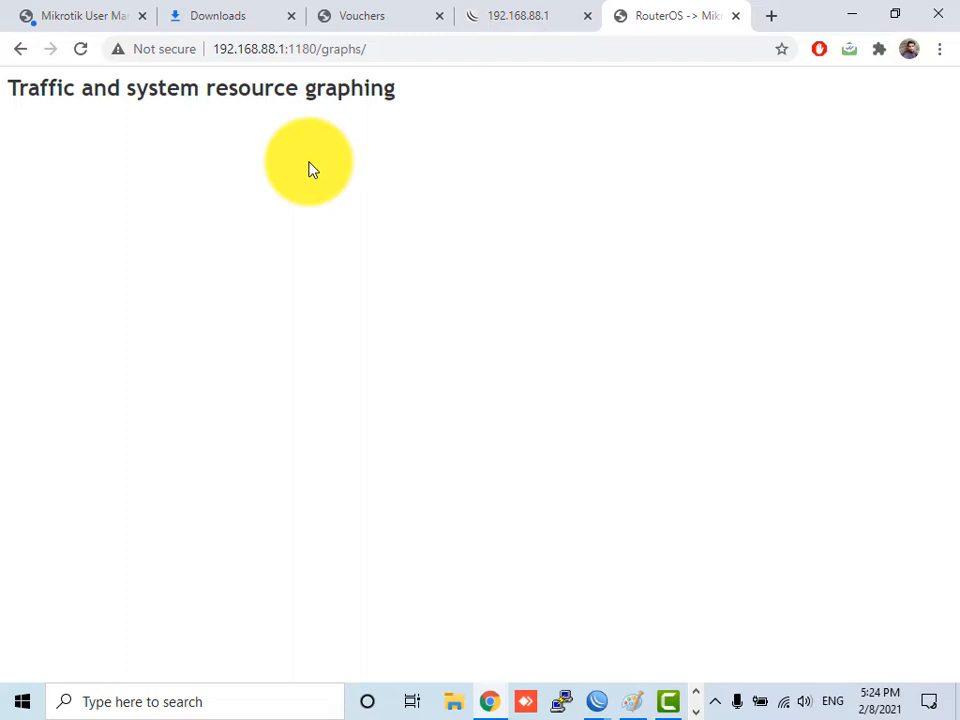
{"action": "left_click", "coordinate": [596, 700]}
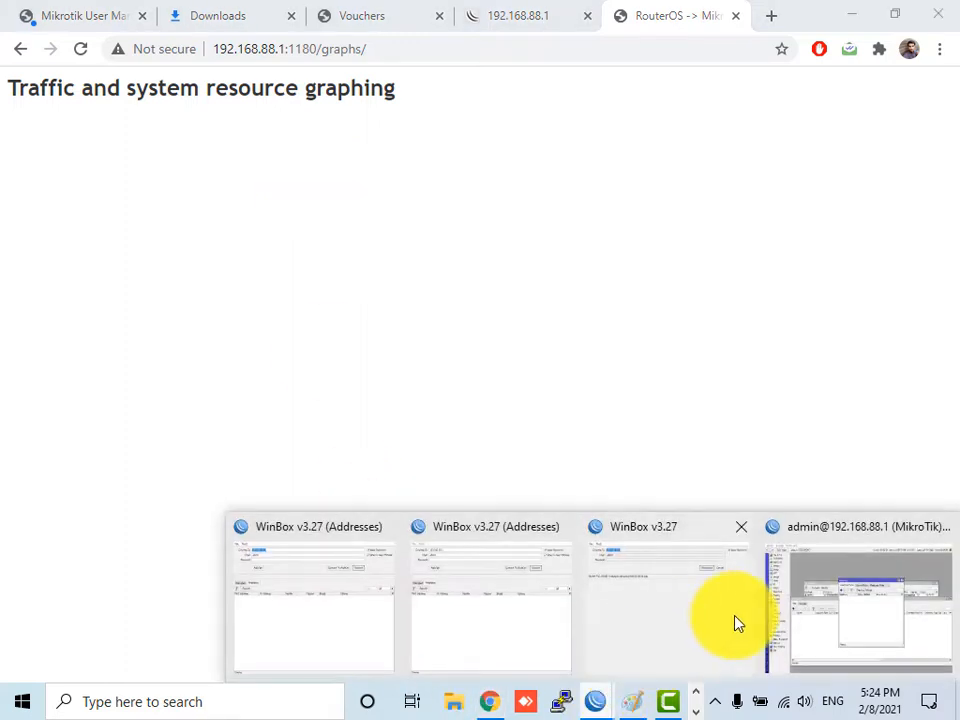
- Start an interface graphing rule for all interfaces, discard it, check Queue Rules, then close Graphing
{"action": "left_click", "coordinate": [857, 595]}
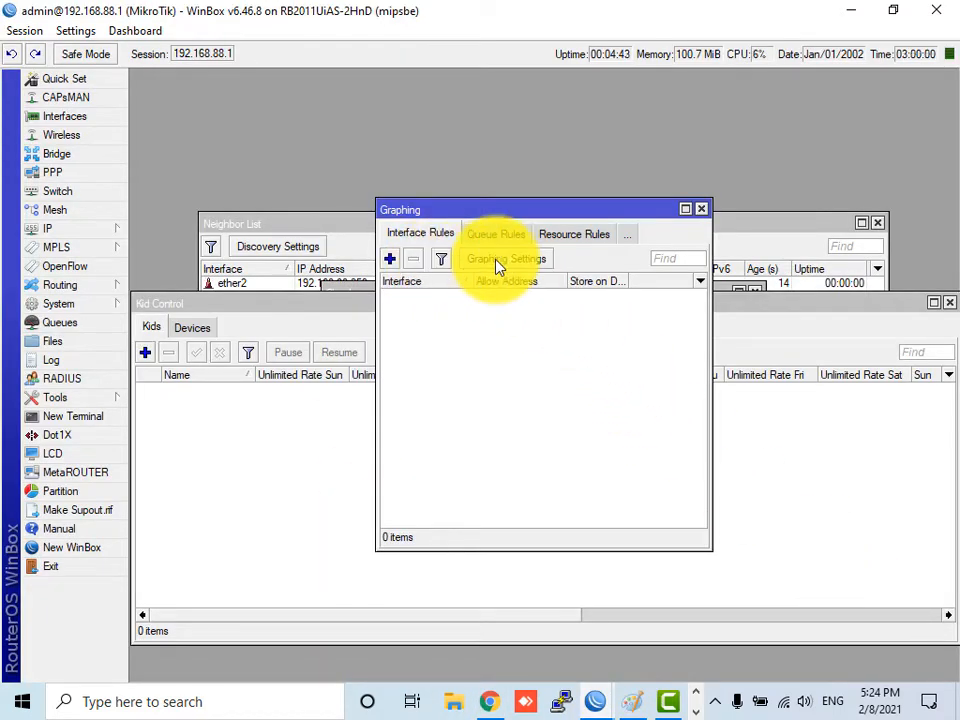
{"action": "left_click", "coordinate": [390, 260]}
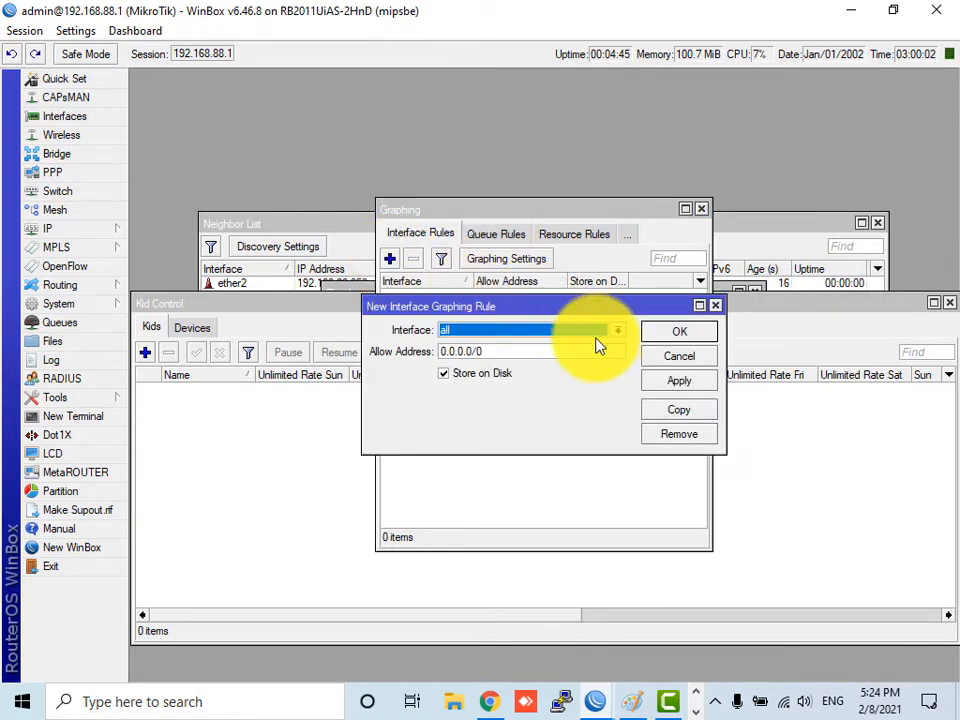
{"action": "left_click", "coordinate": [530, 338]}
{"action": "left_click", "coordinate": [510, 345]}
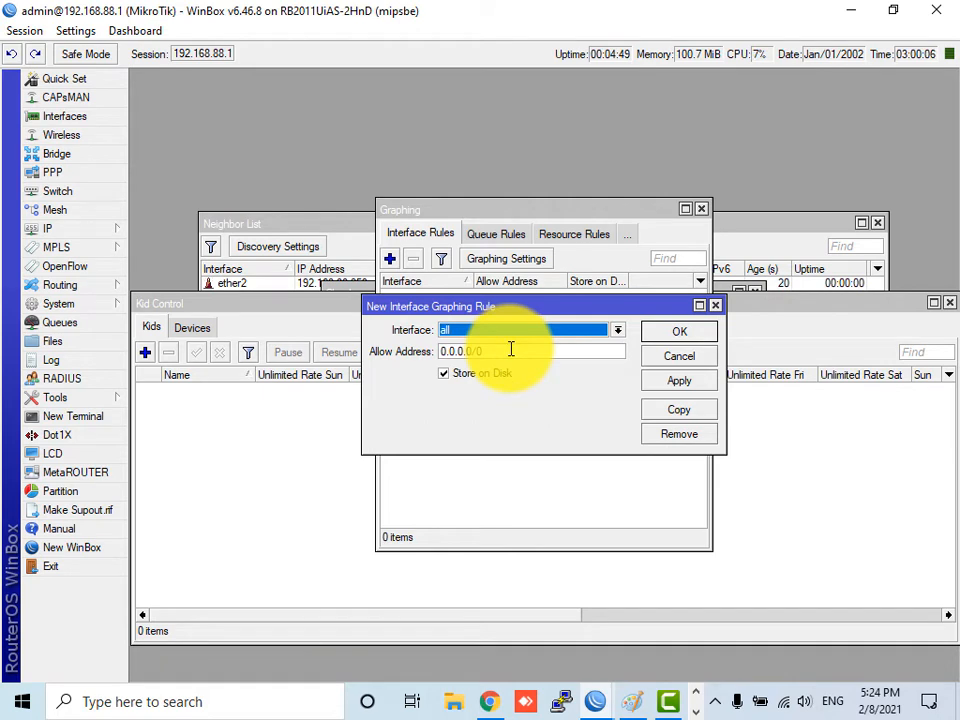
{"action": "left_click", "coordinate": [662, 356]}
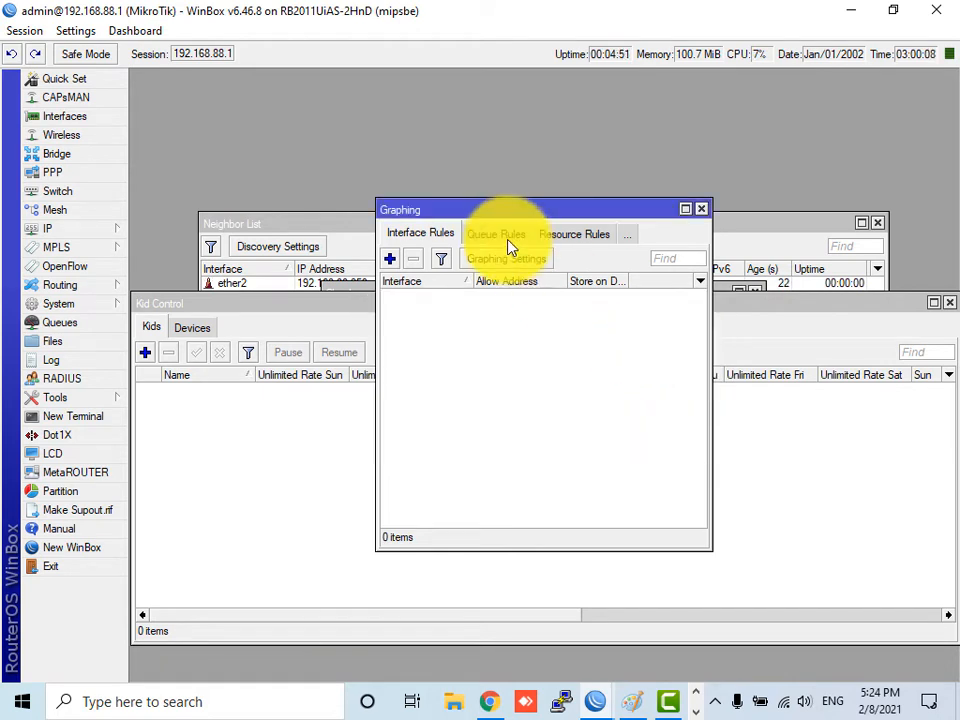
{"action": "left_click", "coordinate": [508, 236]}
{"action": "left_click", "coordinate": [701, 209]}
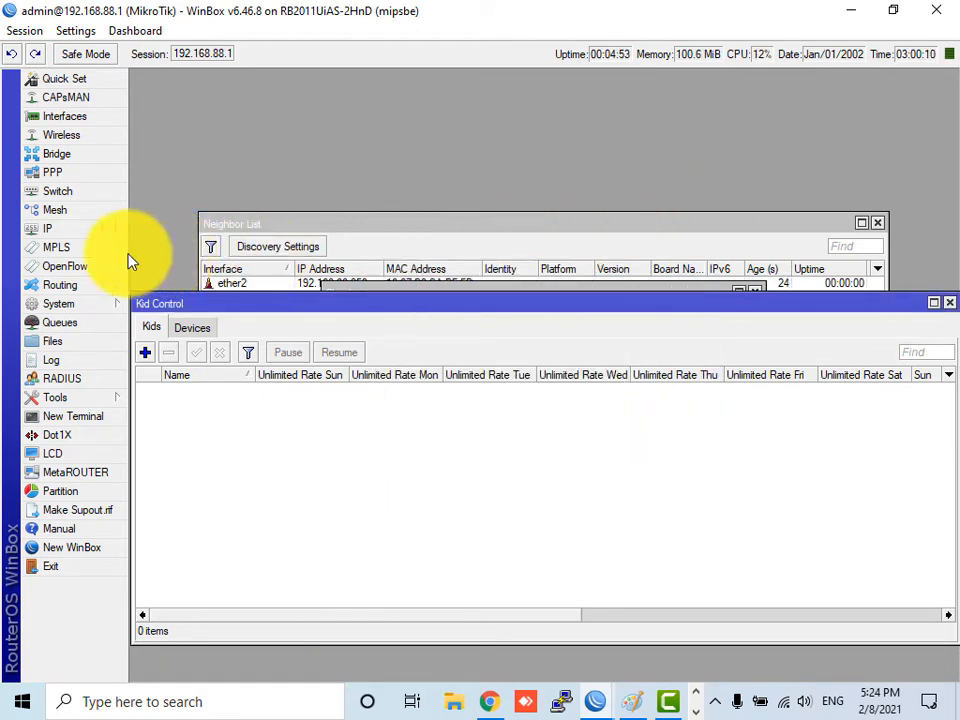
- Browse the IP and Tools menus, then minimise the WinBox session and Chrome
{"action": "left_click", "coordinate": [70, 233]}
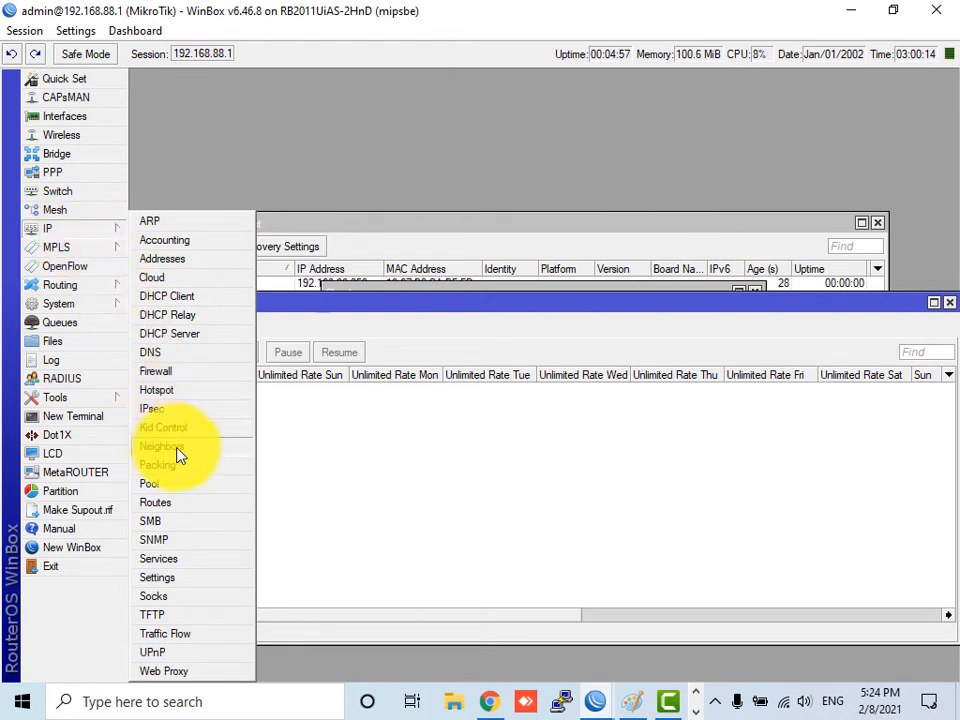
{"action": "left_click", "coordinate": [79, 398]}
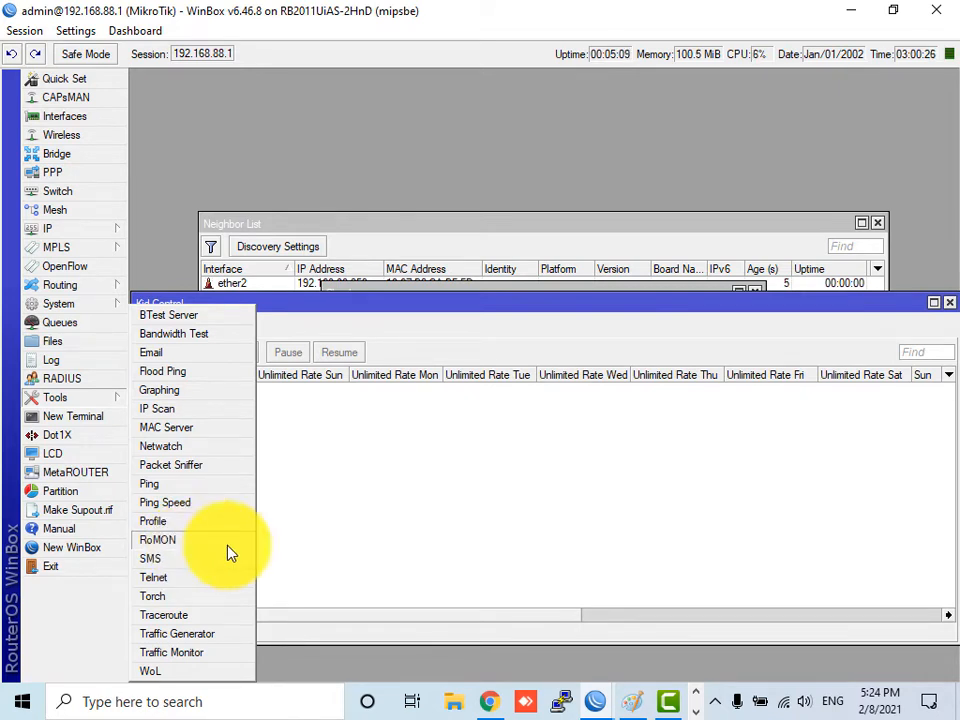
{"action": "left_click", "coordinate": [868, 10]}
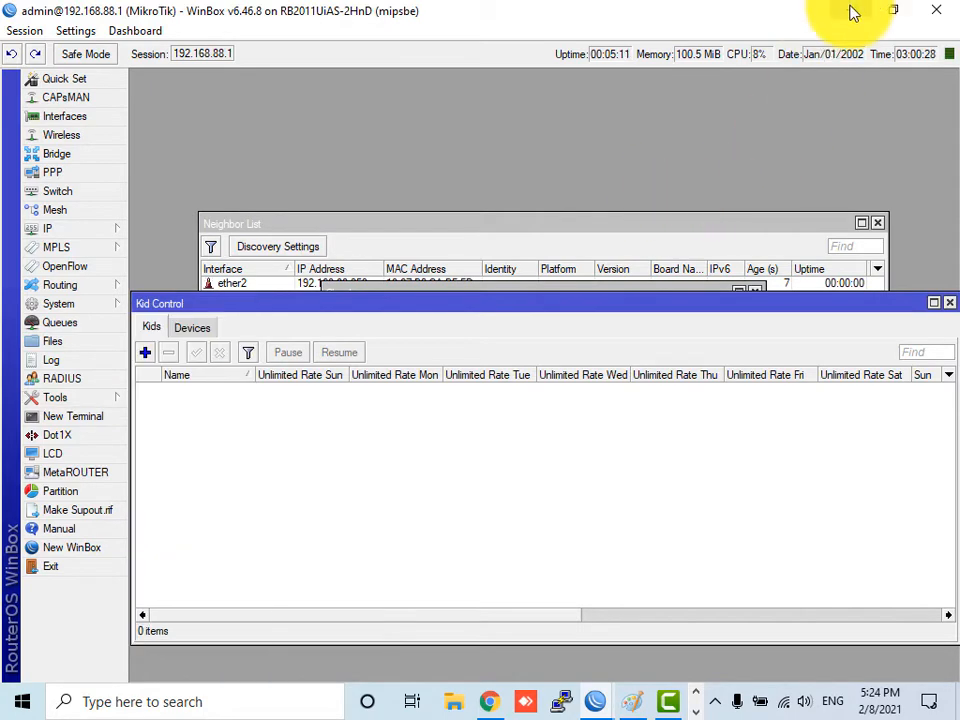
{"action": "left_click", "coordinate": [849, 11]}
{"action": "left_click", "coordinate": [866, 15]}
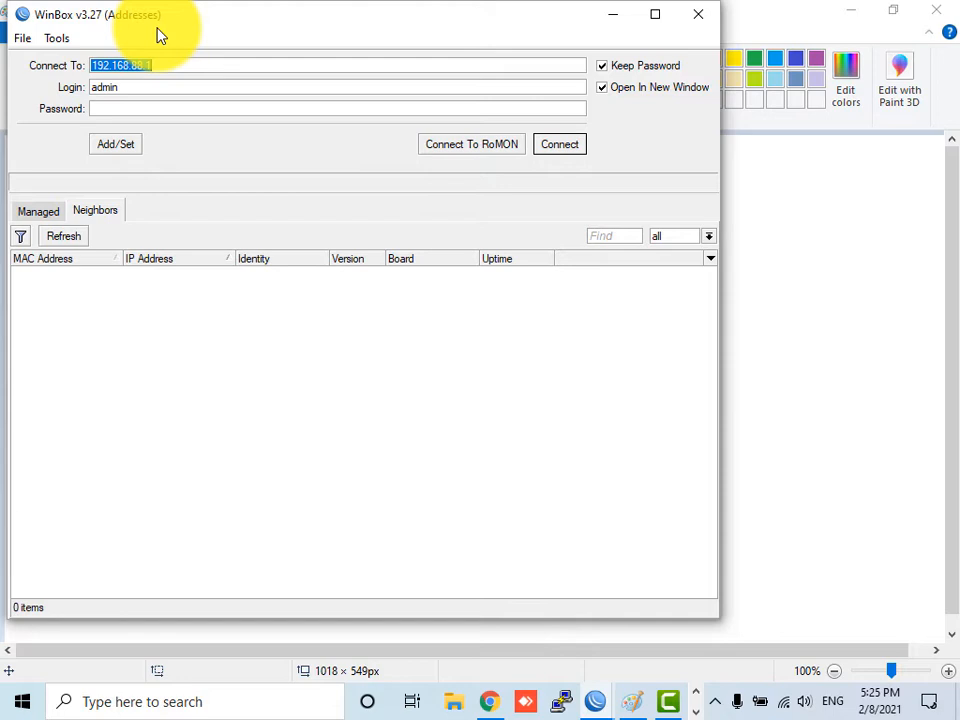
- Pencil in hat shapes, long connecting lines, a small circle and short strokes around the Paint figure
{"action": "left_click", "coordinate": [795, 275]}
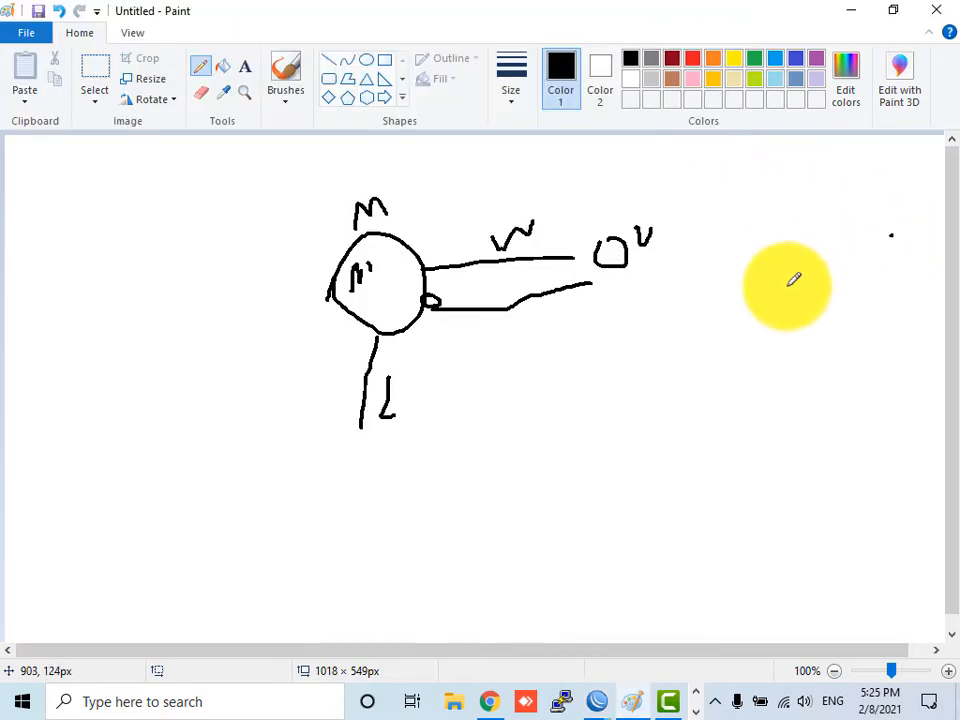
{"action": "mouse_move", "coordinate": [93, 370]}
{"action": "left_mouse_down"}
{"action": "mouse_move", "coordinate": [93, 384]}
{"action": "mouse_move", "coordinate": [117, 400]}
{"action": "mouse_move", "coordinate": [89, 460]}
{"action": "mouse_move", "coordinate": [97, 480]}
{"action": "left_mouse_up"}
{"action": "mouse_move", "coordinate": [140, 378]}
{"action": "left_mouse_down"}
{"action": "mouse_move", "coordinate": [480, 460]}
{"action": "mouse_move", "coordinate": [542, 439]}
{"action": "mouse_move", "coordinate": [525, 456]}
{"action": "mouse_move", "coordinate": [527, 488]}
{"action": "mouse_move", "coordinate": [666, 316]}
{"action": "left_mouse_up"}
{"action": "mouse_move", "coordinate": [706, 275]}
{"action": "left_mouse_down"}
{"action": "mouse_move", "coordinate": [726, 288]}
{"action": "mouse_move", "coordinate": [943, 196]}
{"action": "mouse_move", "coordinate": [848, 198]}
{"action": "left_mouse_up"}
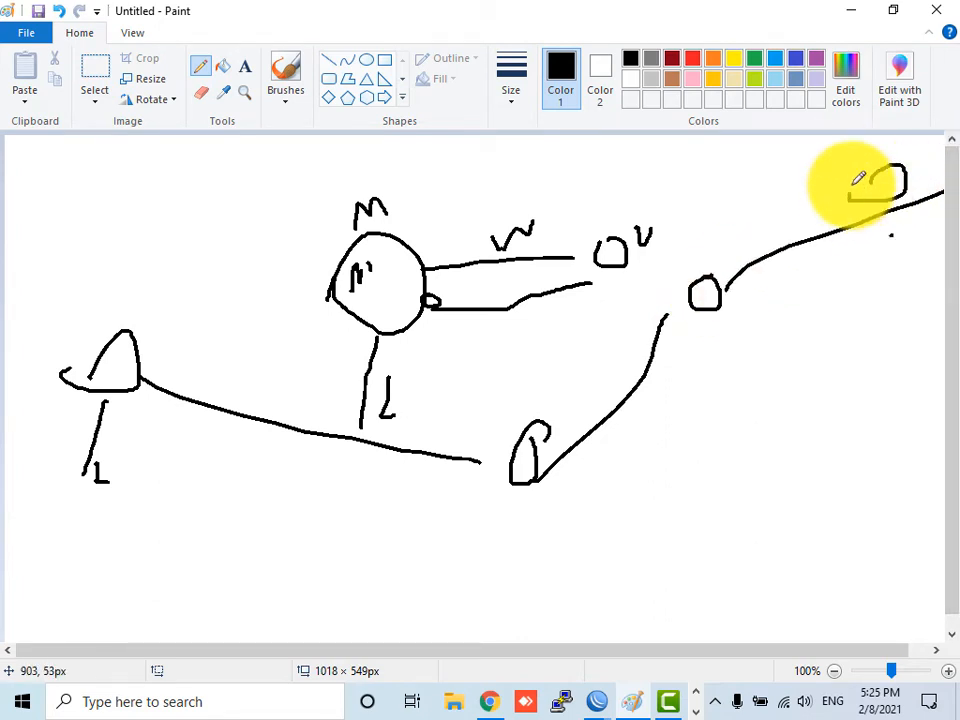
{"action": "left_click_drag", "start_coordinate": [70, 318], "coordinate": [70, 336]}
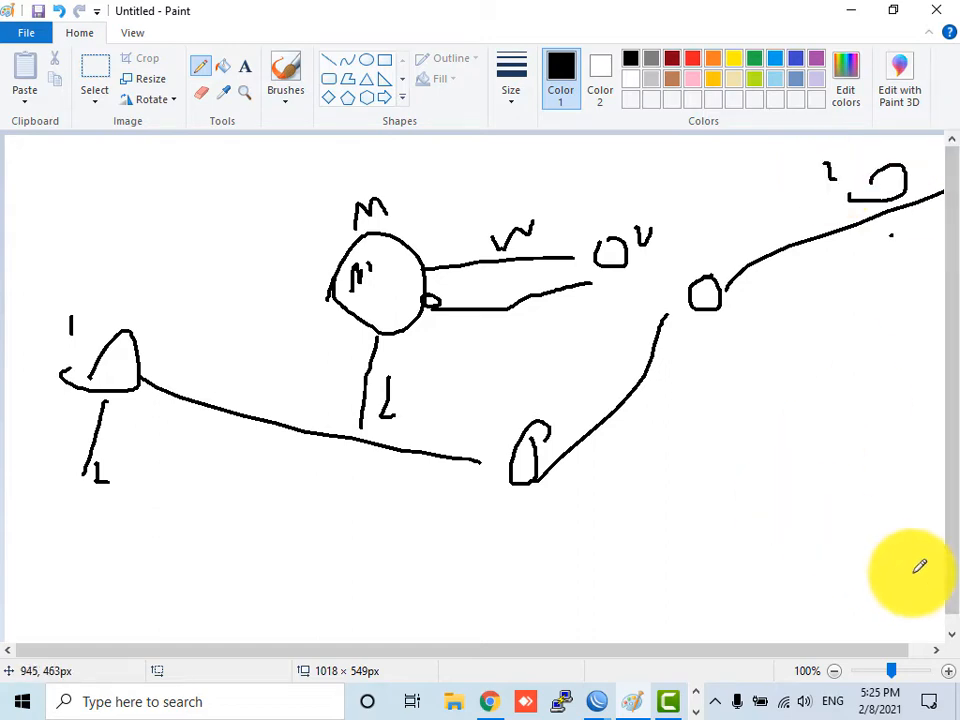
{"action": "left_click", "coordinate": [604, 704]}
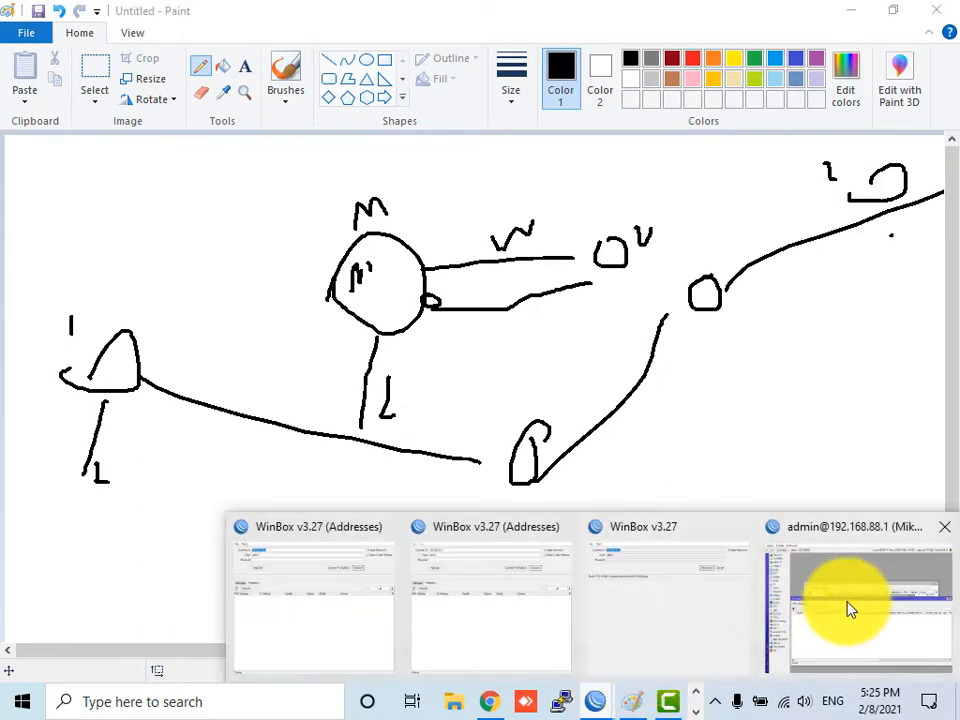
- Cancel a new Kid Control profile, close Kid Control, and open the Tools menu
{"action": "left_click", "coordinate": [846, 611]}
{"action": "left_click", "coordinate": [145, 352]}
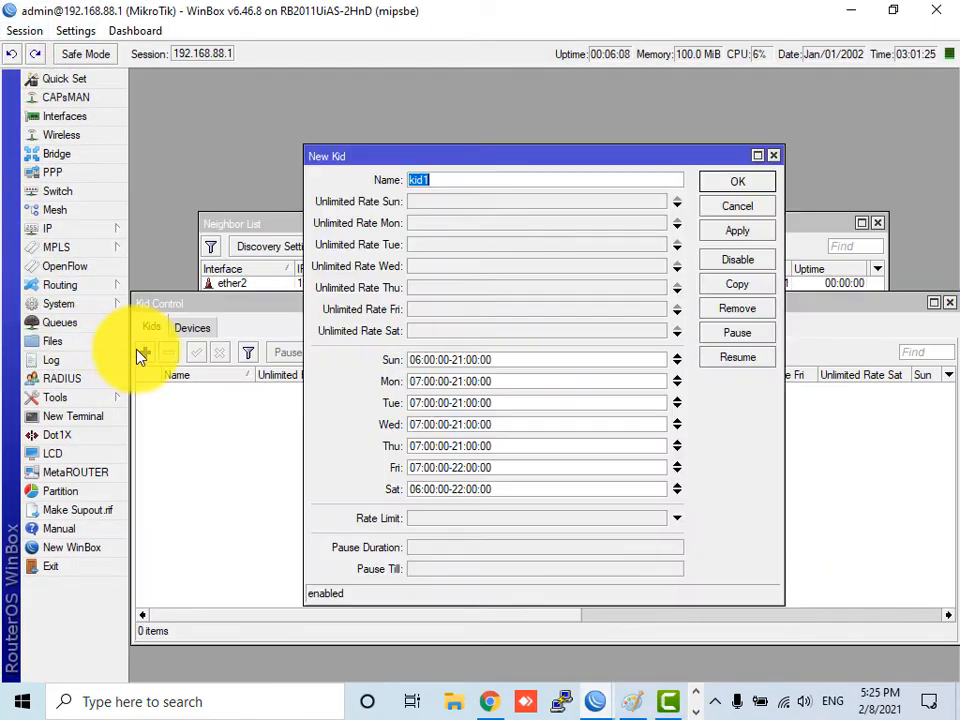
{"action": "left_click", "coordinate": [740, 207]}
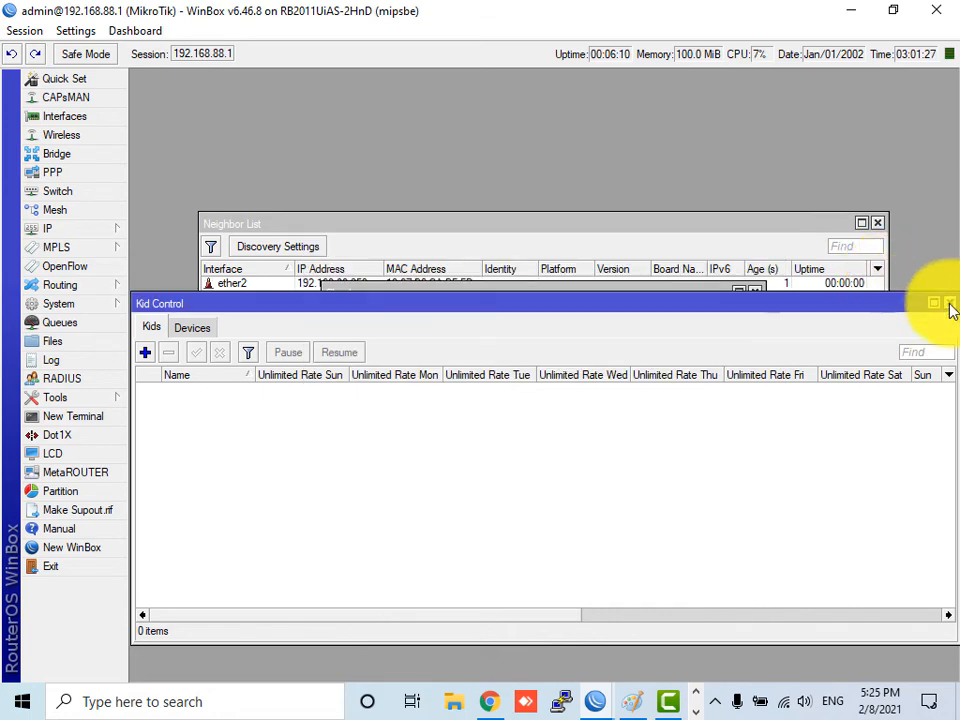
{"action": "left_click", "coordinate": [949, 302]}
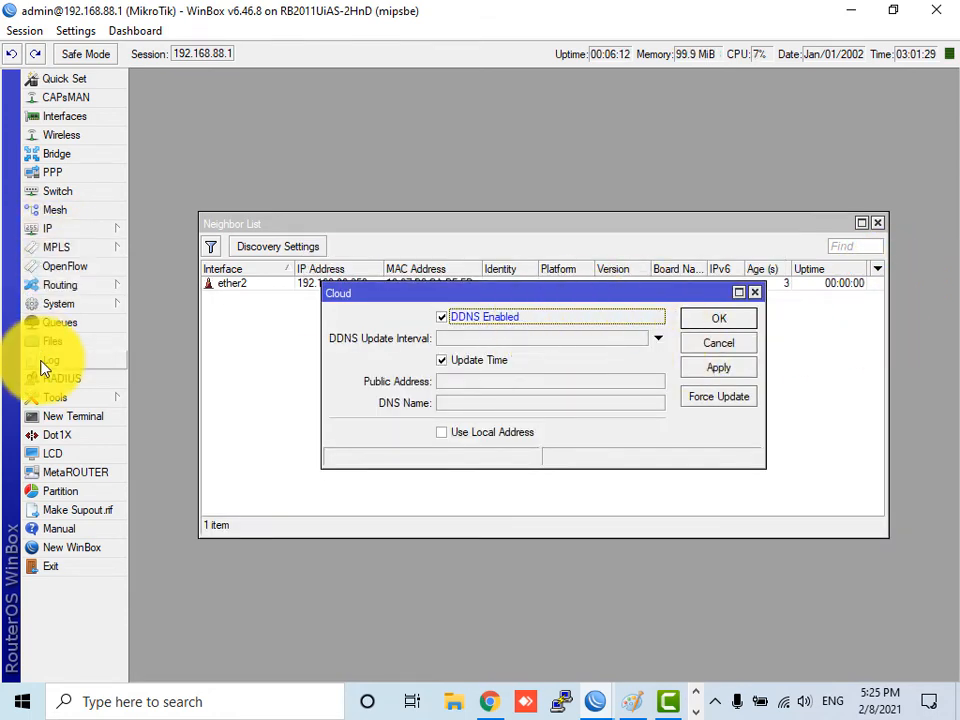
{"action": "left_click", "coordinate": [88, 399]}
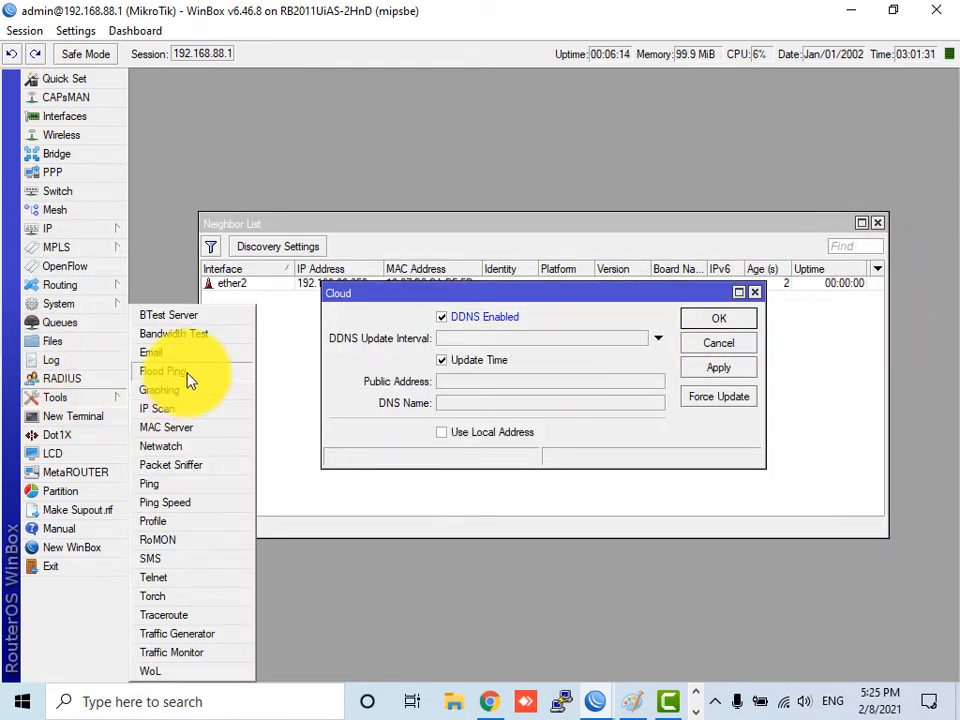
- Tick Enabled in the RoMON Settings dialog and close it
{"action": "left_click", "coordinate": [178, 539]}
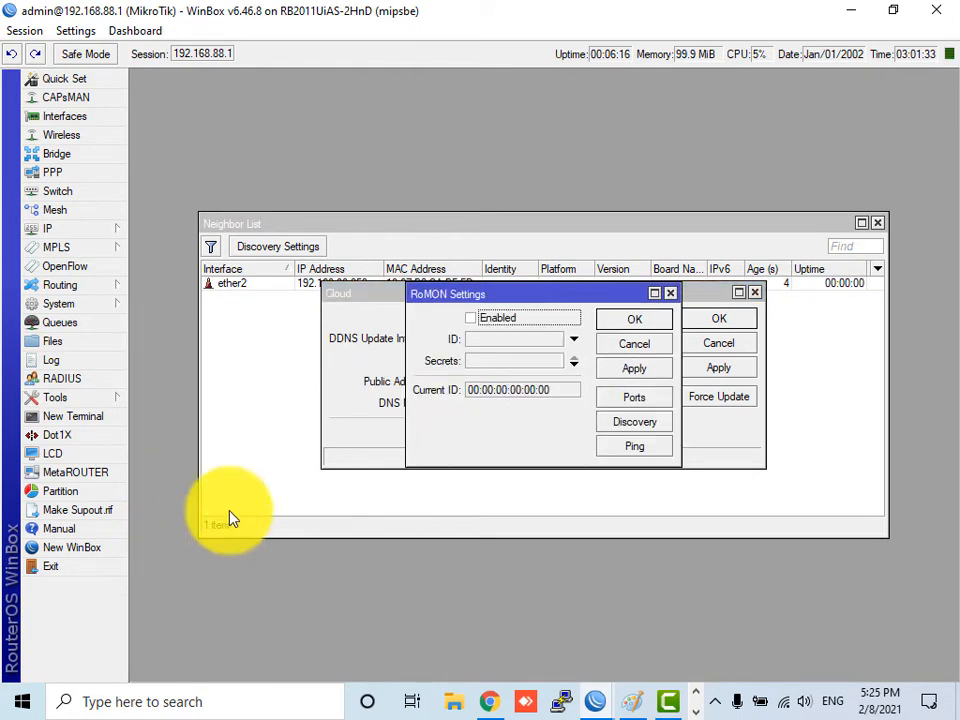
{"action": "left_click", "coordinate": [471, 319]}
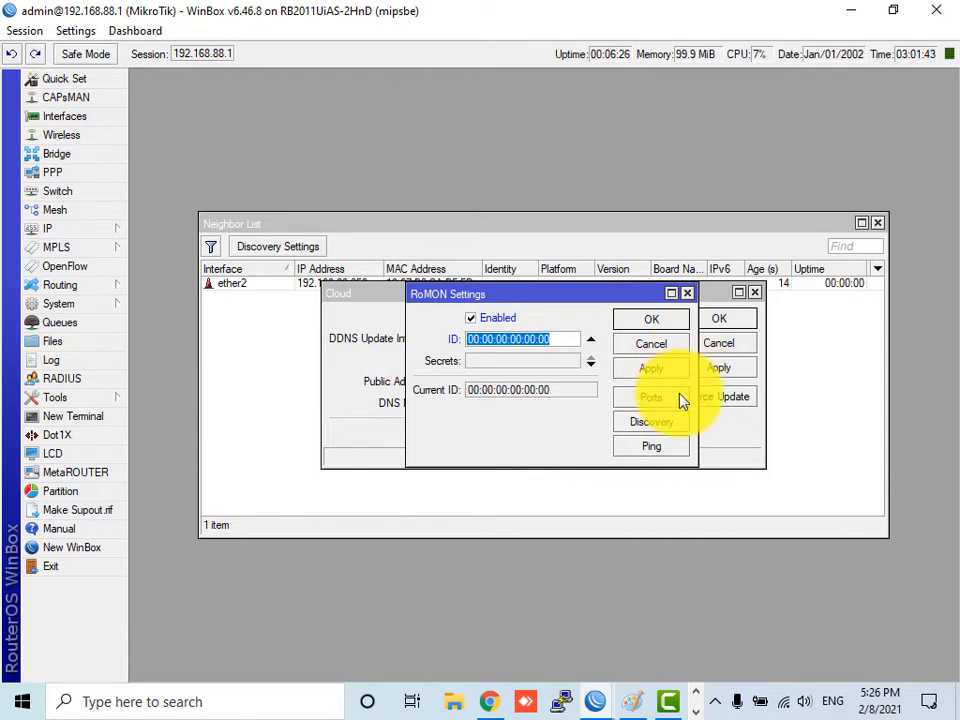
{"action": "left_click", "coordinate": [662, 346]}
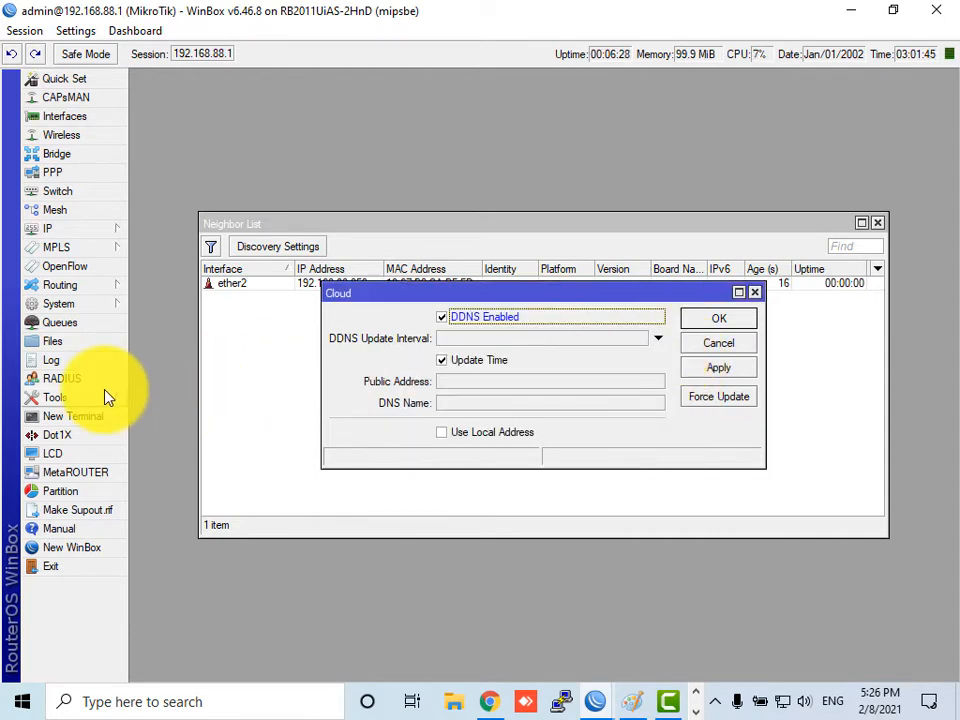
- Check the Users list and Active Users, showing only admin connected via winbox from 192.168.88.253
{"action": "left_click", "coordinate": [99, 305]}
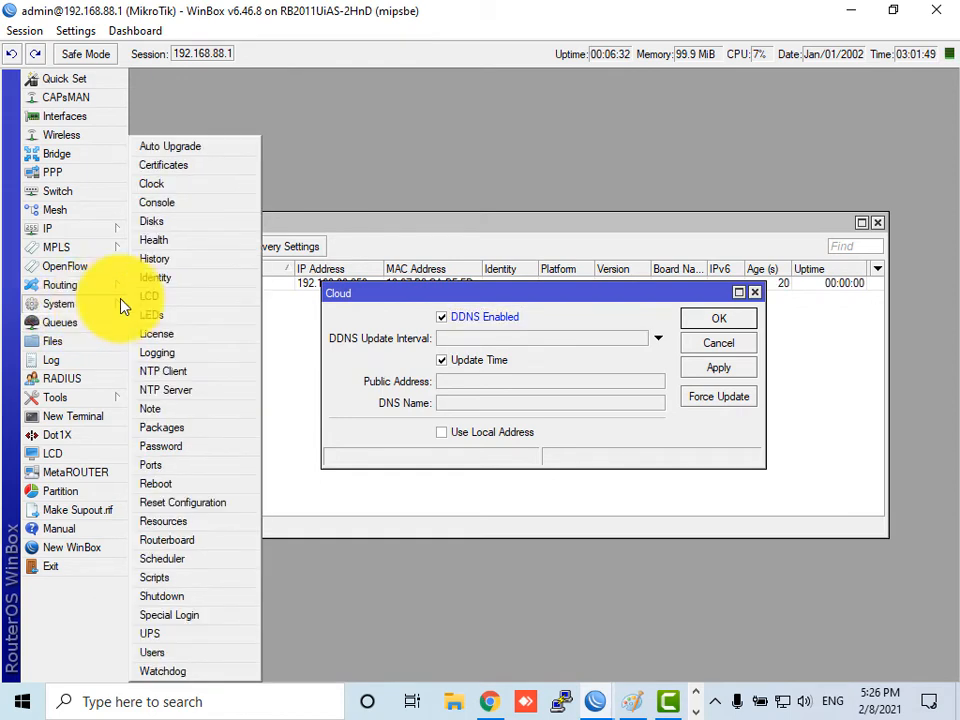
{"action": "left_click", "coordinate": [165, 651]}
{"action": "left_click", "coordinate": [333, 312]}
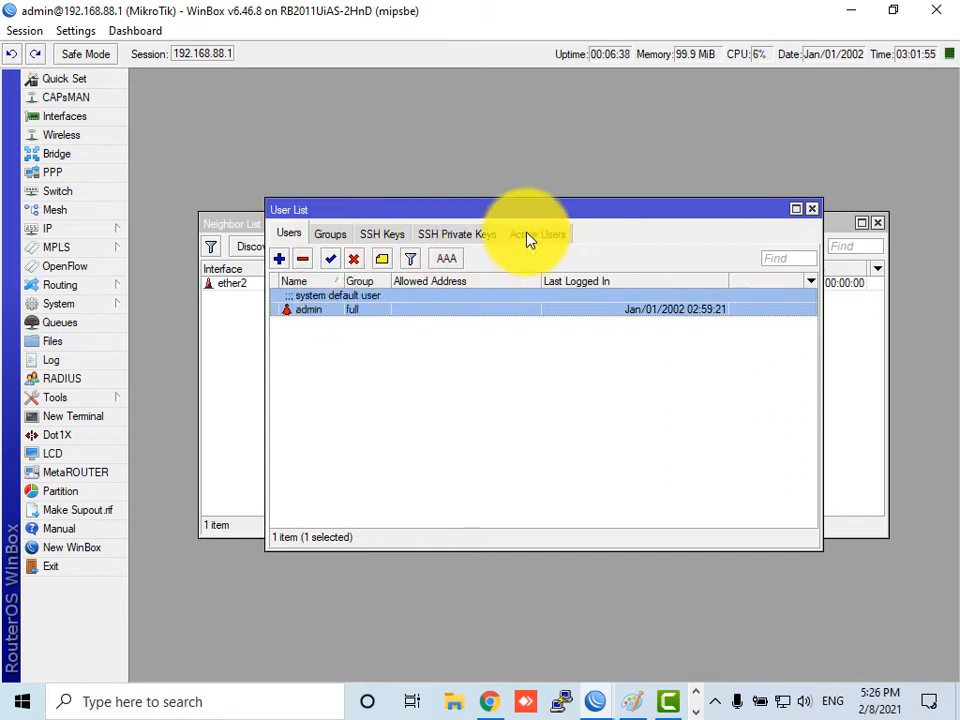
{"action": "left_click", "coordinate": [530, 236]}
{"action": "left_click", "coordinate": [332, 296]}
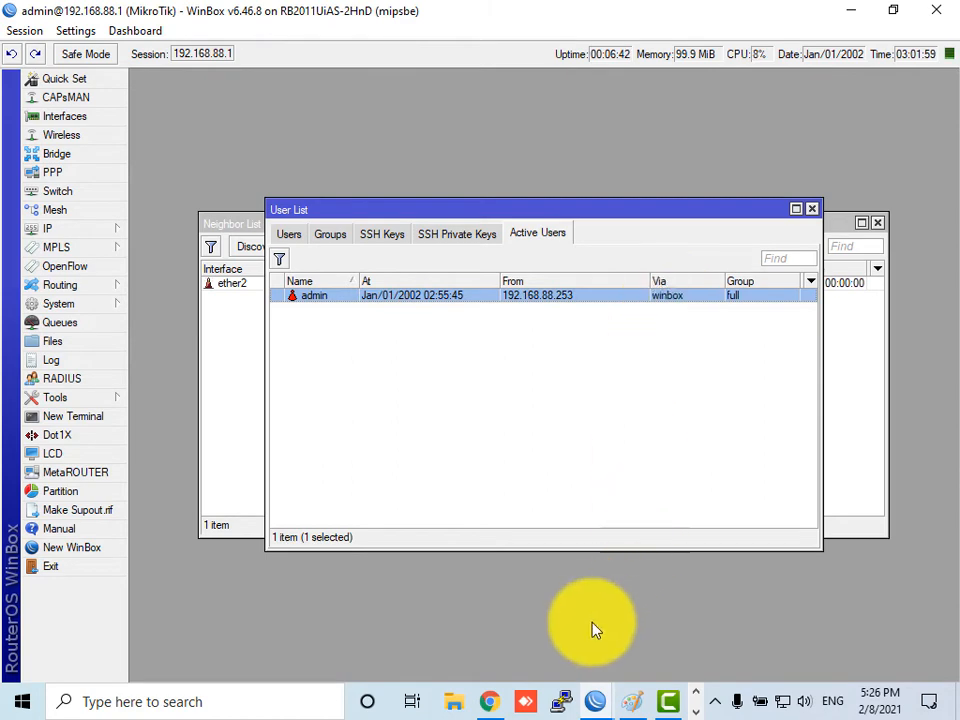
{"action": "left_click", "coordinate": [492, 703]}
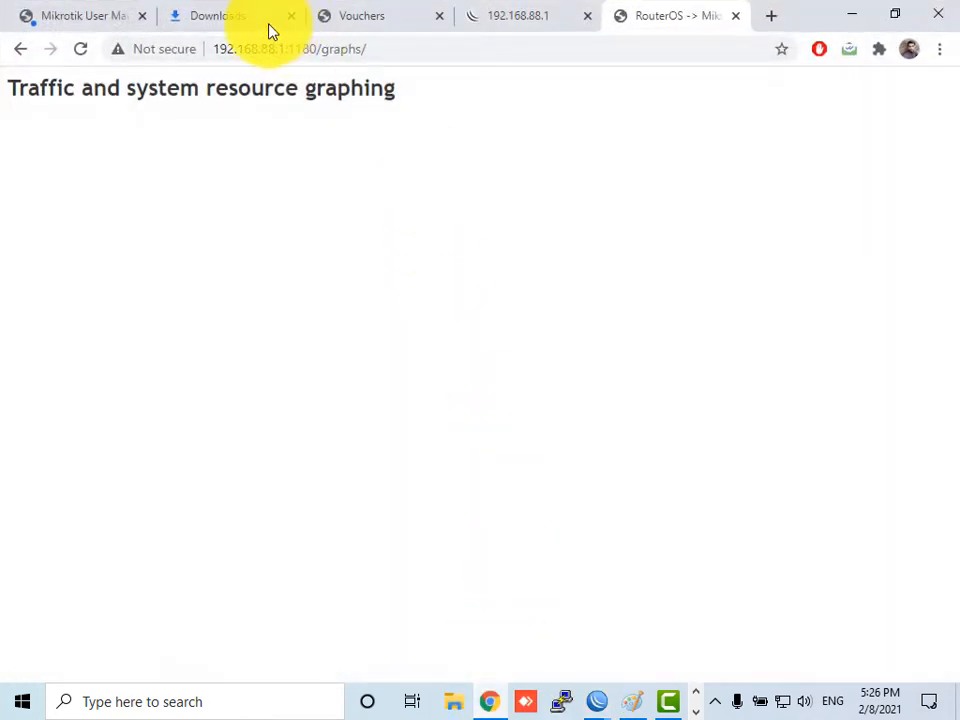
- Log into WebFig at 192.168.88.1:1180 as admin with the account password, then return to WinBox
{"action": "left_click", "coordinate": [380, 47]}
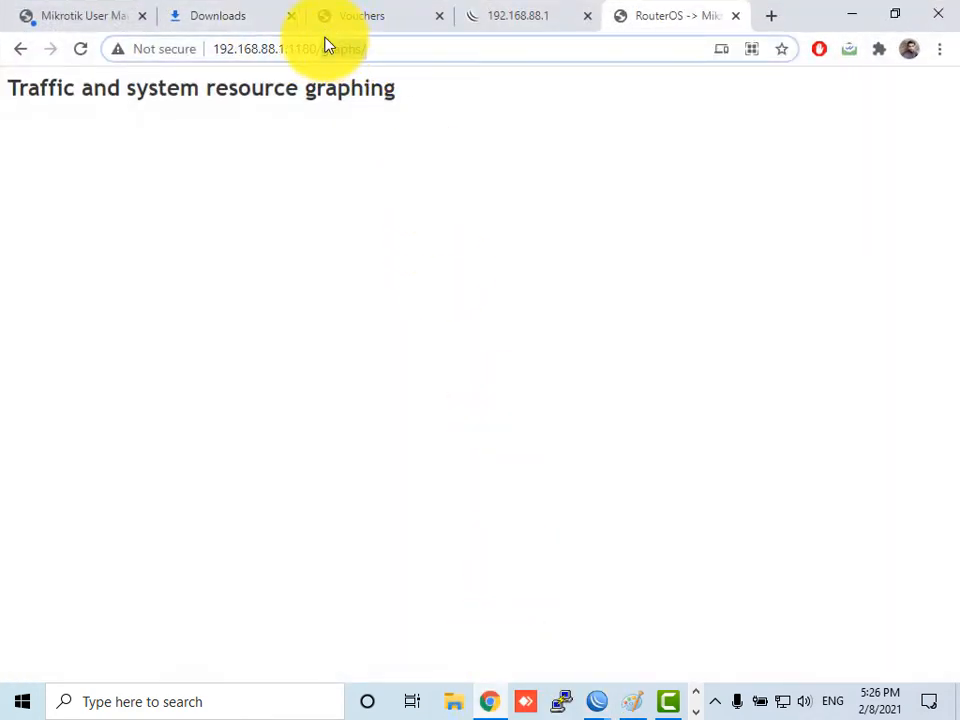
{"action": "key", "text": "BackSpace"}
{"action": "key", "text": "BackSpace"}
{"action": "key", "text": "BackSpace"}
{"action": "key", "text": "BackSpace"}
{"action": "key", "text": "BackSpace"}
{"action": "key", "text": "BackSpace"}
{"action": "key", "text": "BackSpace"}
{"action": "key", "text": "Return"}
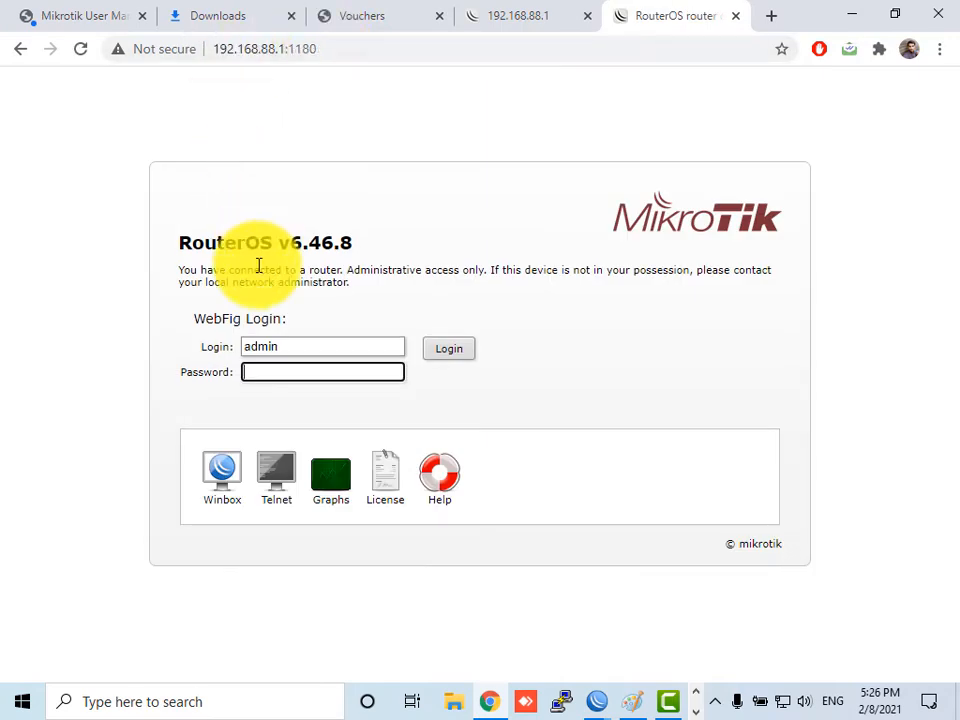
{"action": "type", "text": "12"}
{"action": "key", "text": "Return"}
{"action": "mouse_move", "coordinate": [596, 698]}
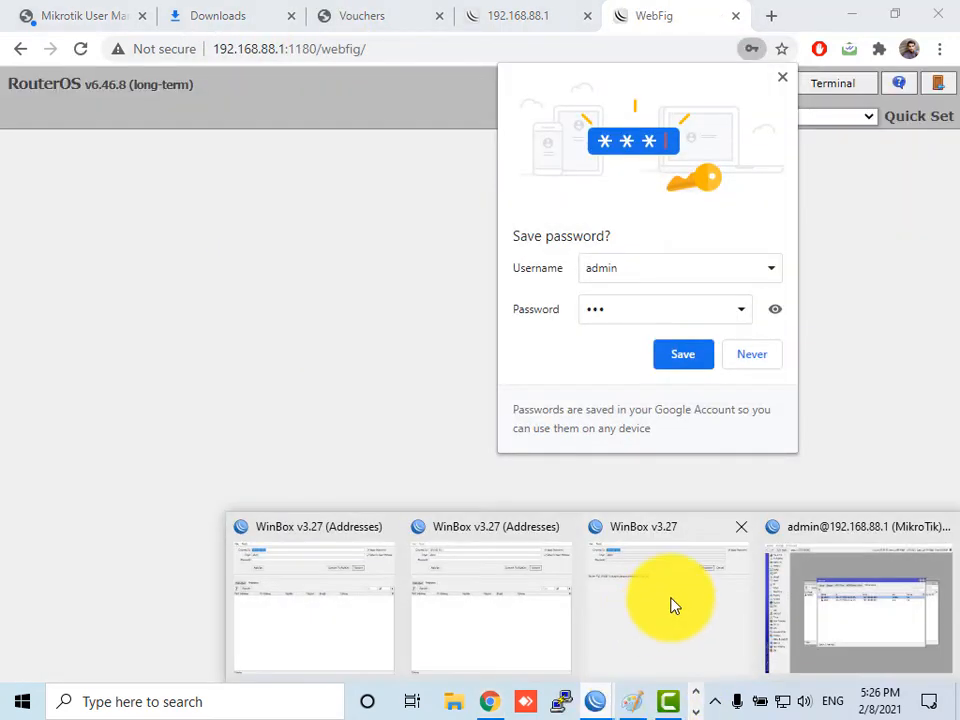
{"action": "left_click", "coordinate": [825, 602]}
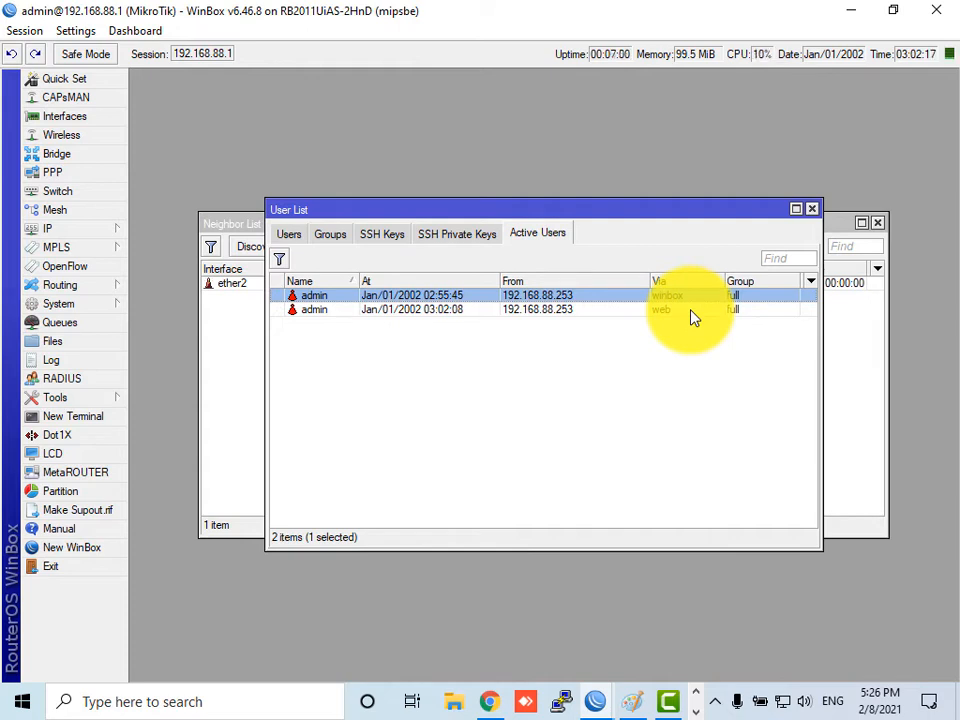
- Add user1 to the read group with no allowed-address restriction and a confirmed password
{"action": "left_click", "coordinate": [288, 236]}
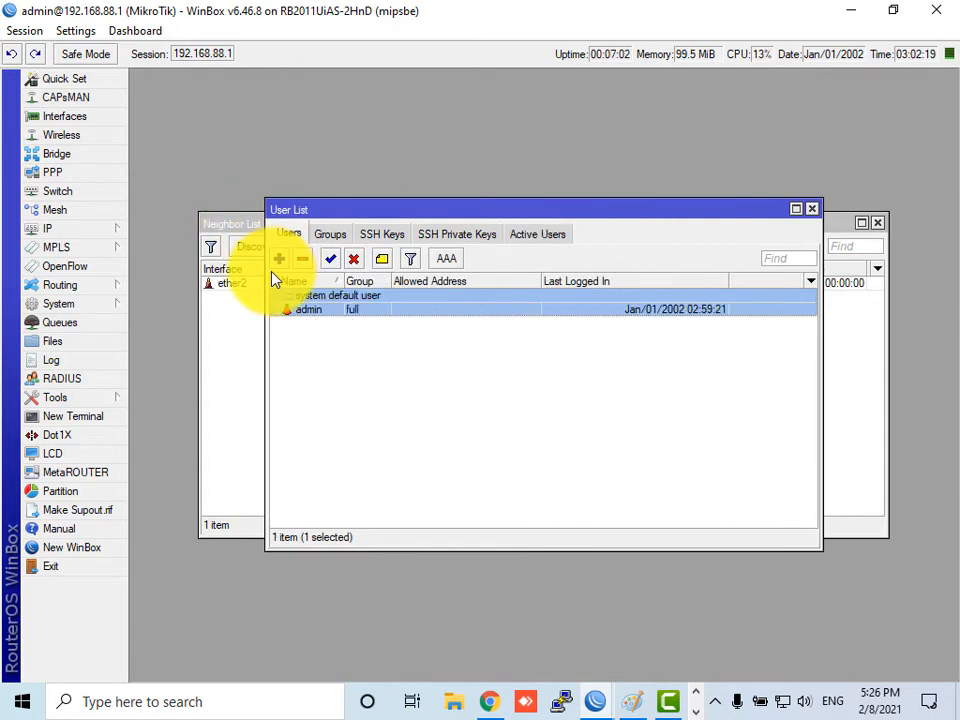
{"action": "left_click", "coordinate": [279, 258]}
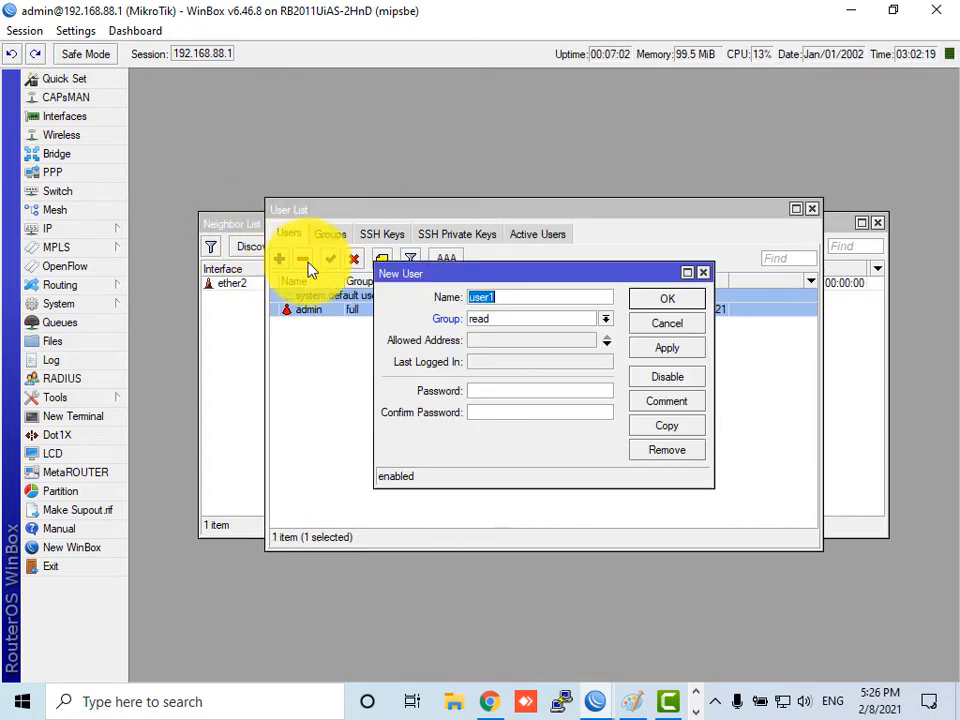
{"action": "left_click", "coordinate": [529, 320]}
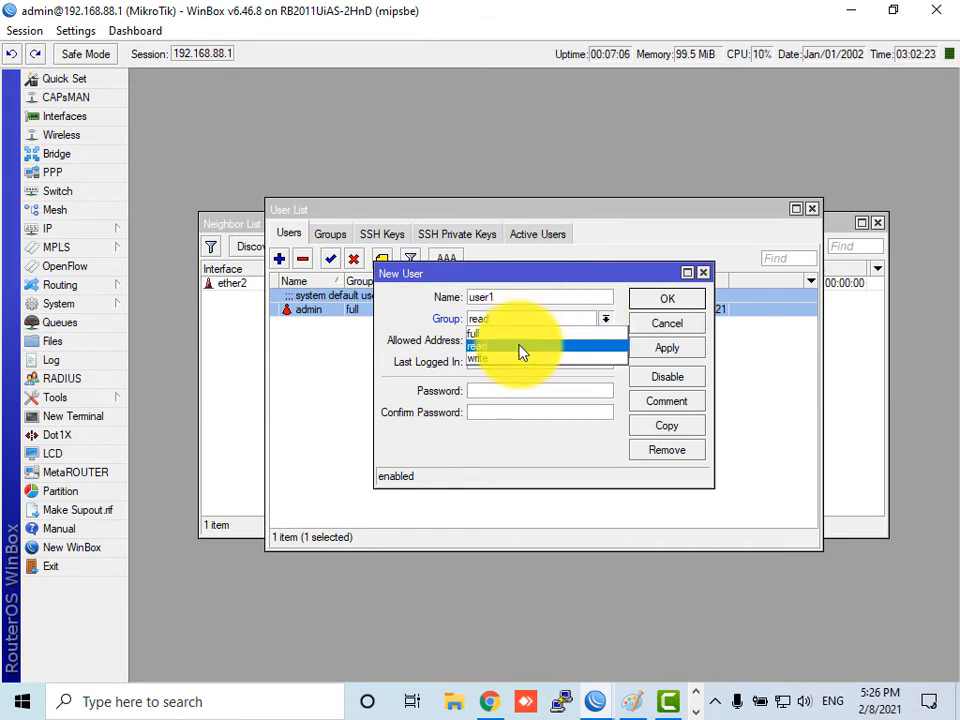
{"action": "left_click", "coordinate": [521, 347]}
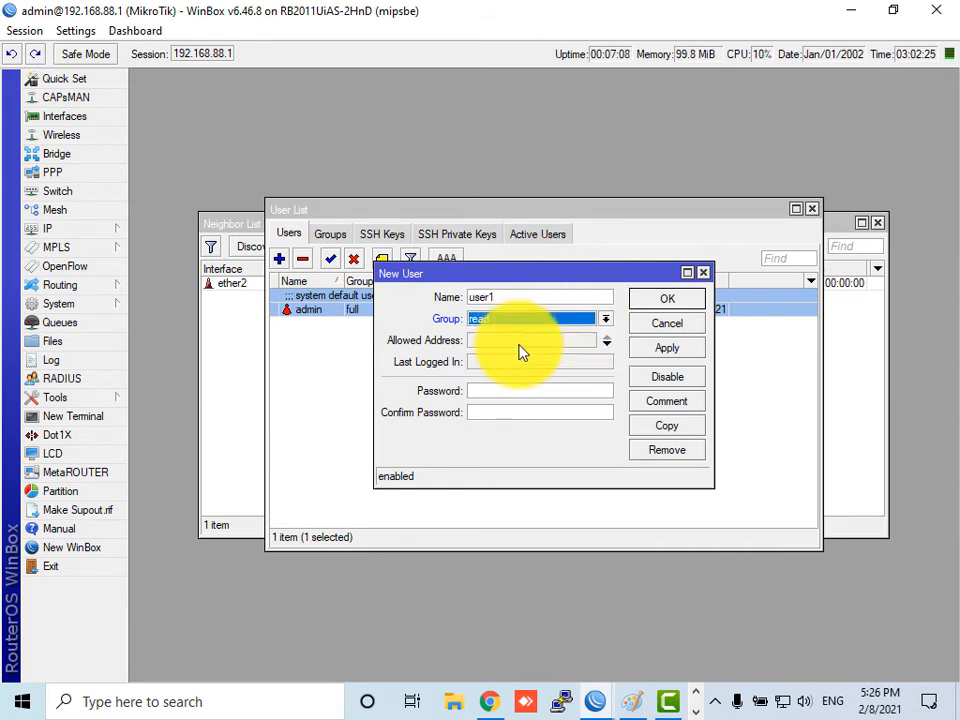
{"action": "left_click", "coordinate": [493, 343]}
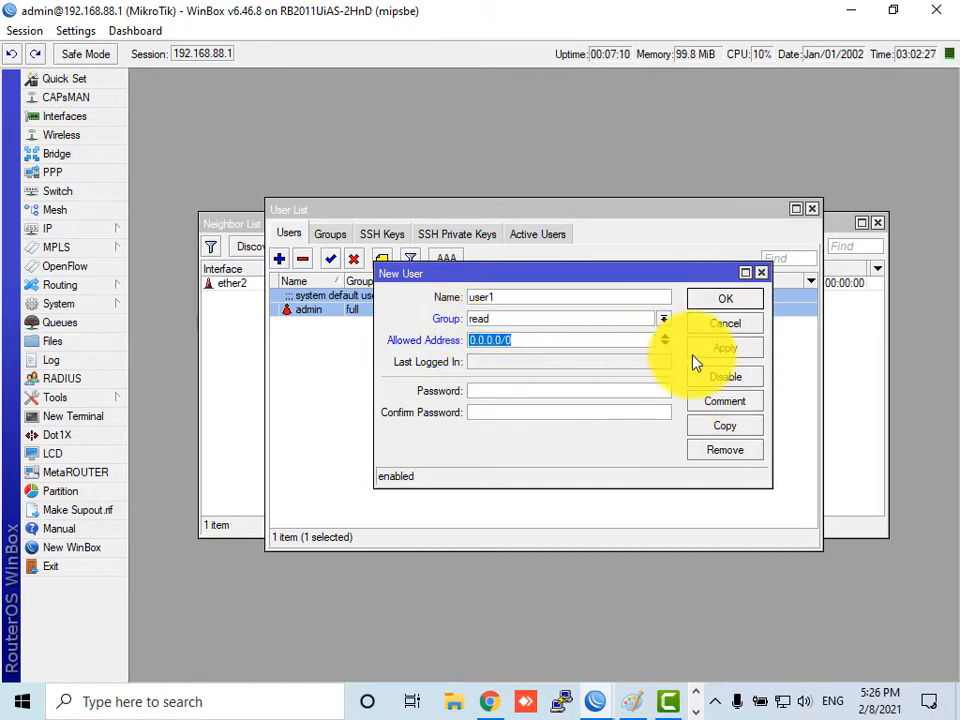
{"action": "left_click", "coordinate": [668, 340]}
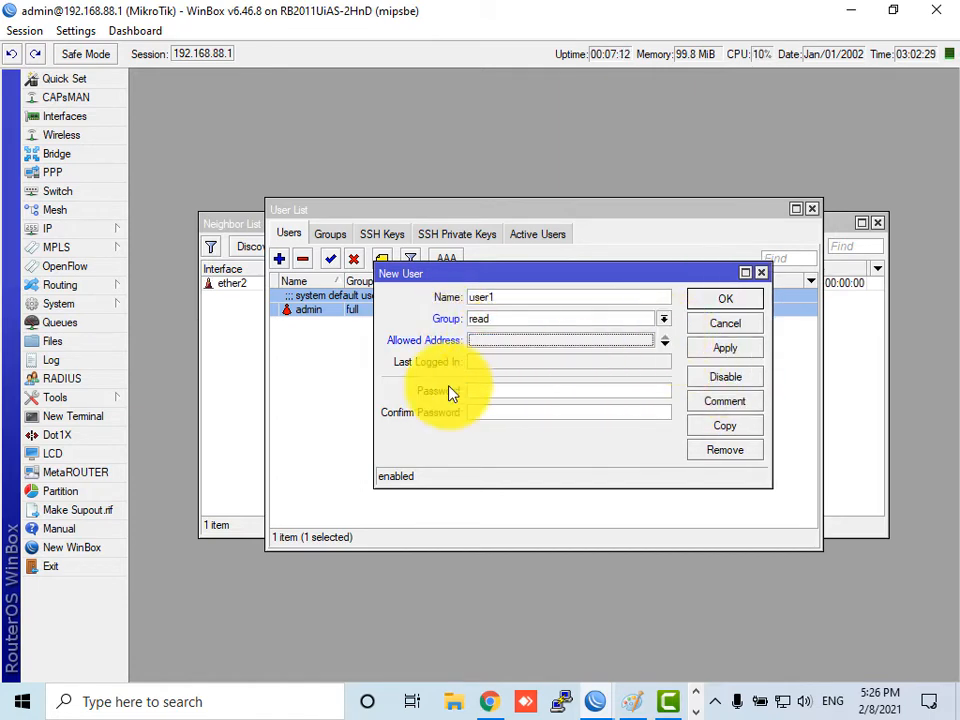
{"action": "left_click", "coordinate": [495, 390]}
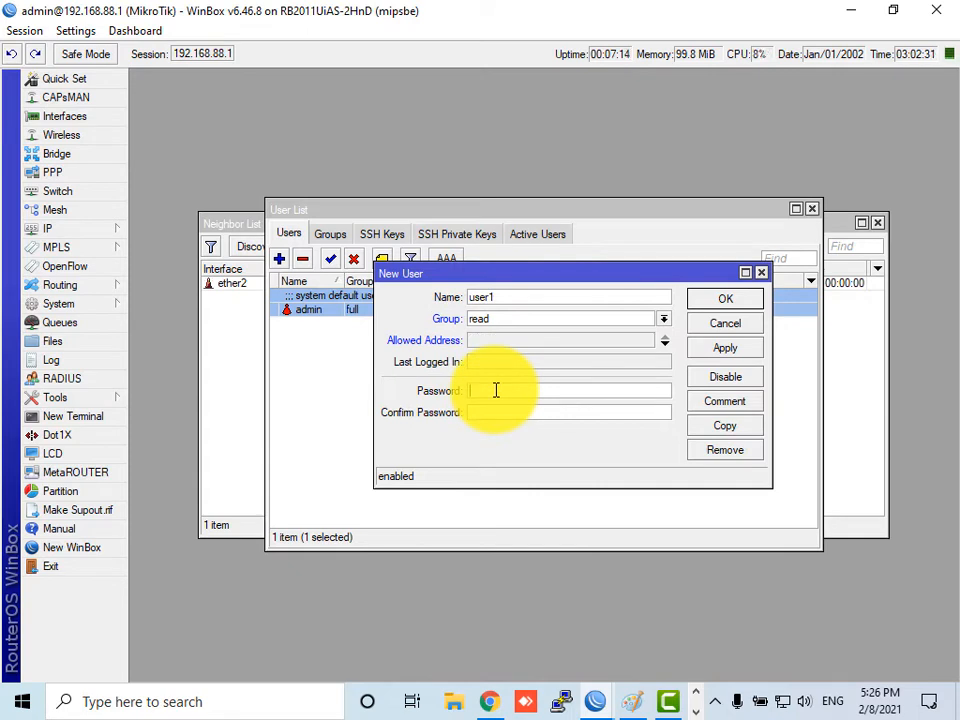
{"action": "type", "text": "12345"}
{"action": "left_click", "coordinate": [494, 413]}
{"action": "type", "text": "1"}
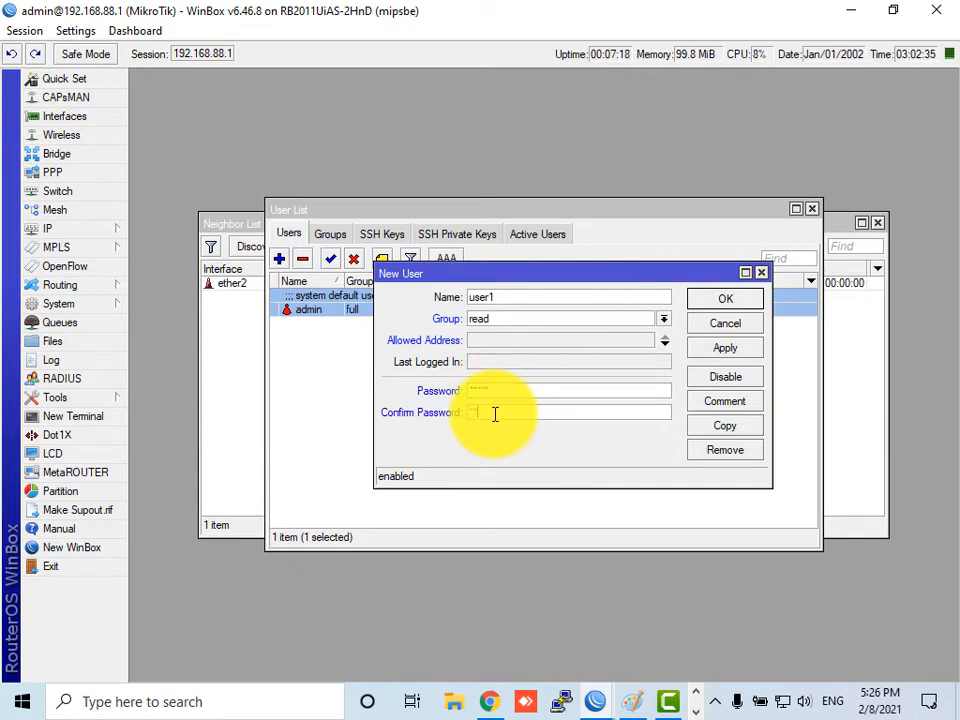
{"action": "type", "text": "2345"}
{"action": "left_click", "coordinate": [744, 352]}
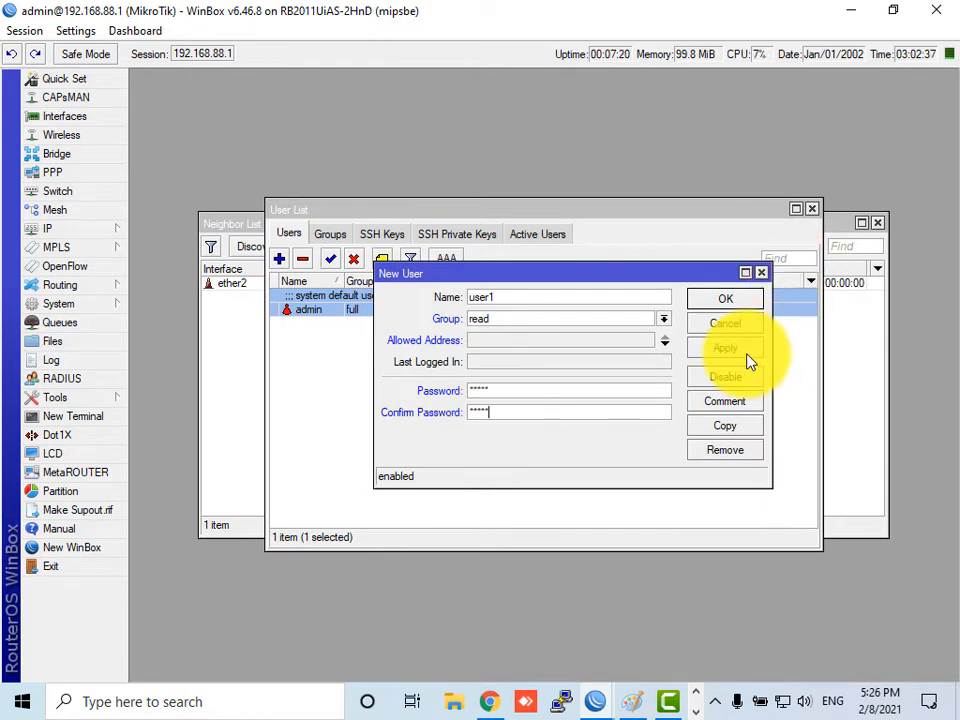
{"action": "left_click", "coordinate": [762, 300]}
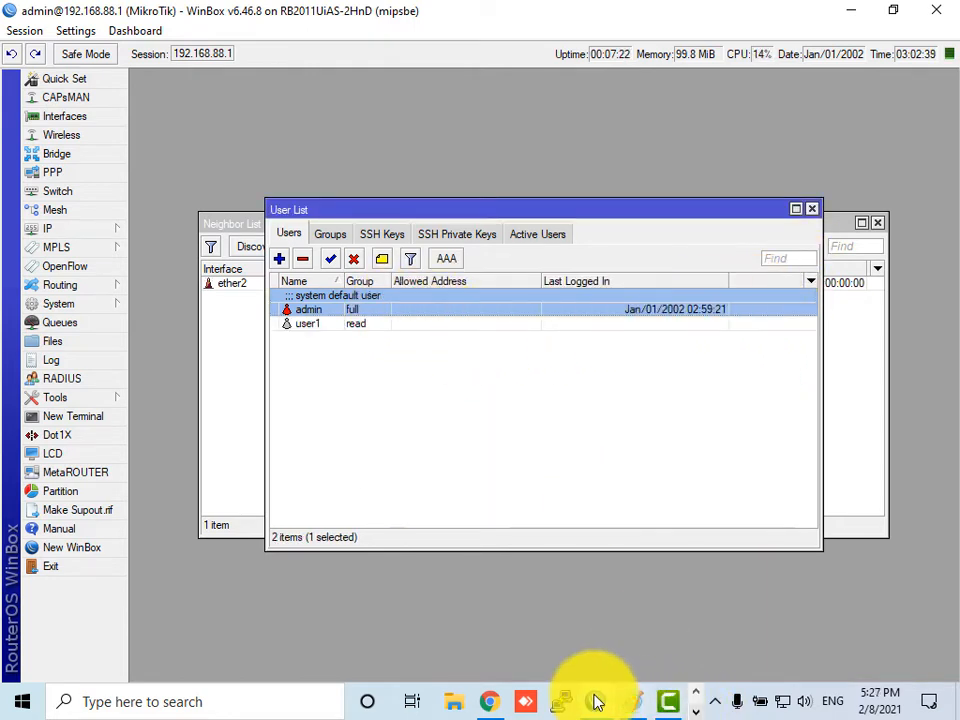
- Log in to the router at 192.168.88.1 as user1 with its password
{"action": "mouse_move", "coordinate": [597, 702]}
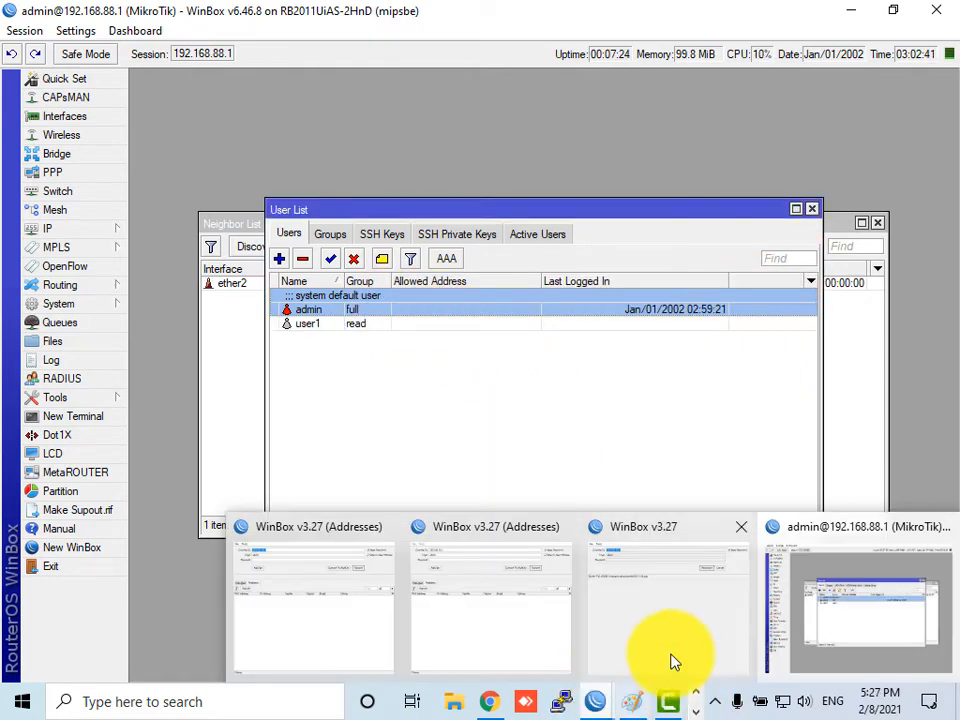
{"action": "left_click", "coordinate": [670, 597]}
{"action": "left_click", "coordinate": [606, 144]}
{"action": "key", "text": "Tab"}
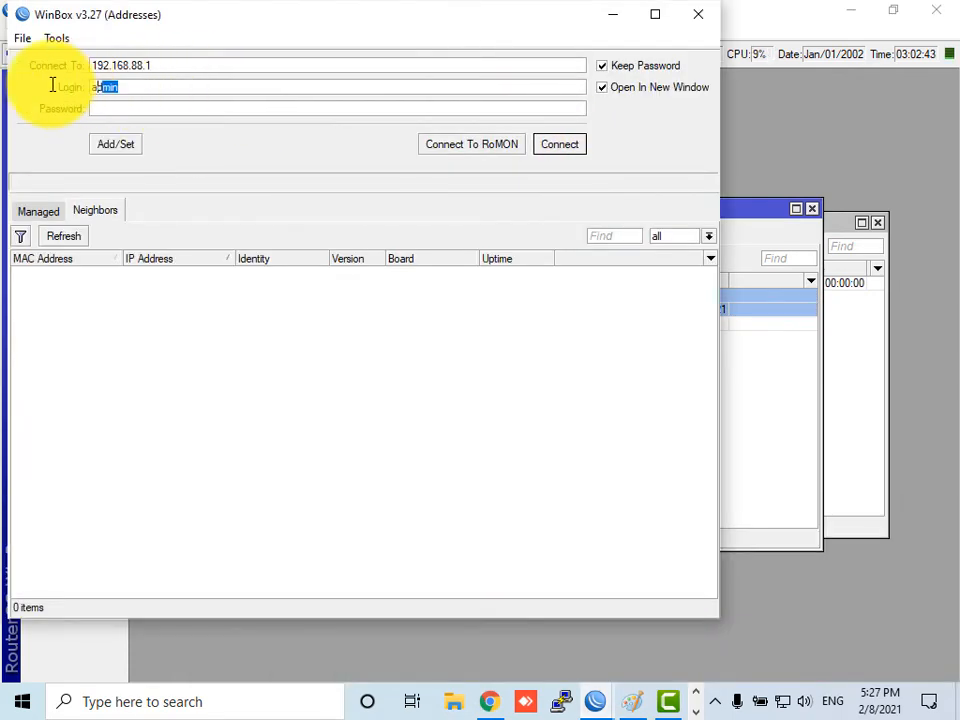
{"action": "type", "text": "user1"}
{"action": "key", "text": "Tab"}
{"action": "type", "text": "*****"}
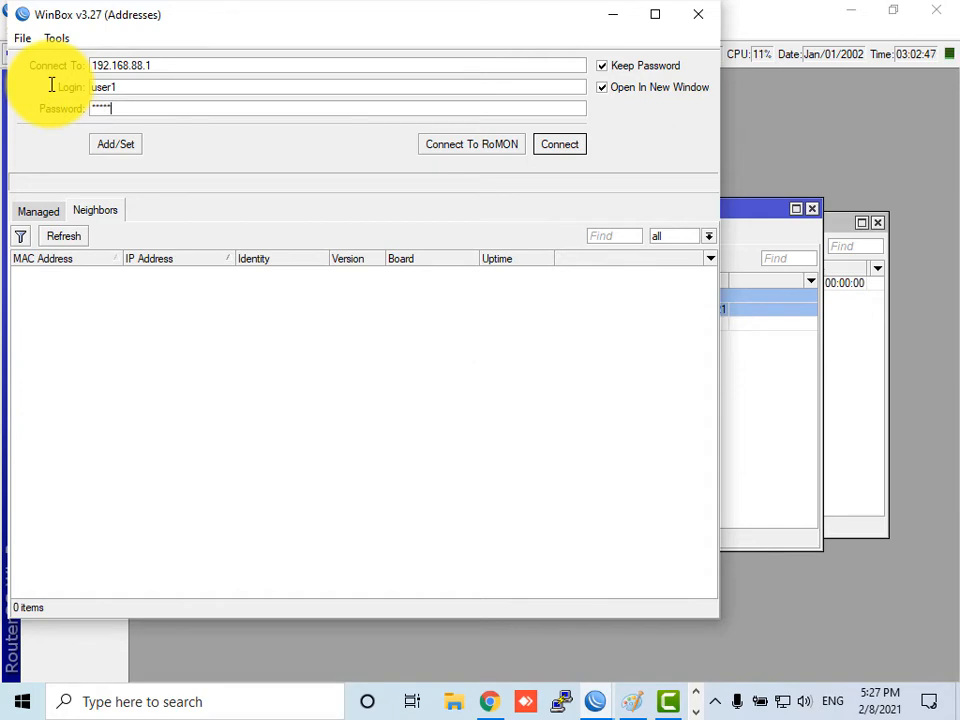
{"action": "key", "text": "Return"}
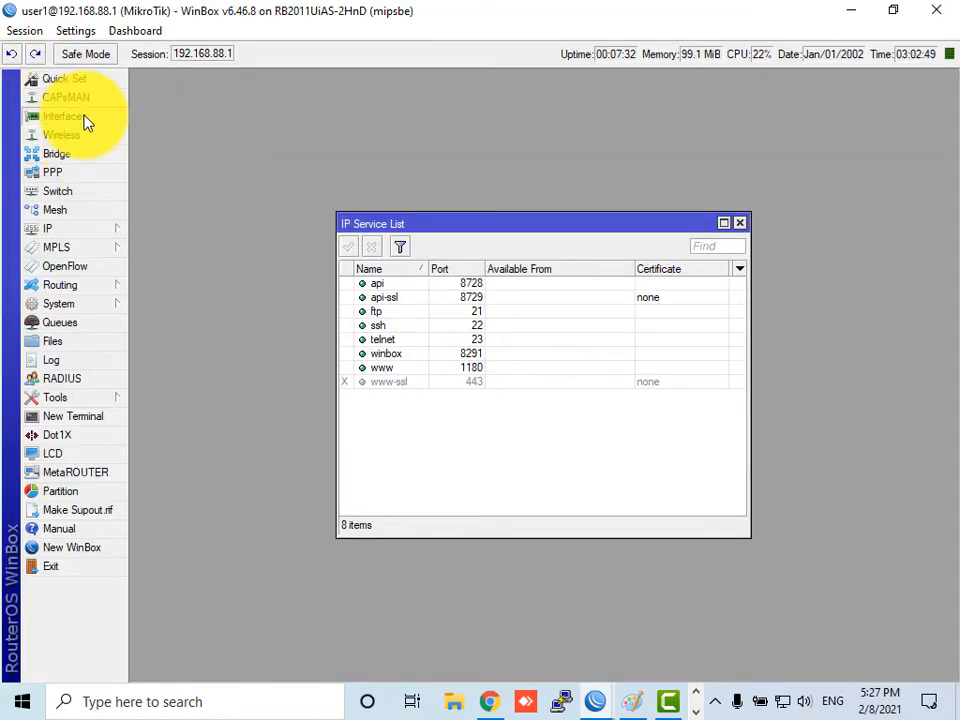
- Open the Interface List and attempt to edit the ether3 interface's properties
{"action": "left_click", "coordinate": [84, 118]}
{"action": "double_click", "coordinate": [236, 274]}
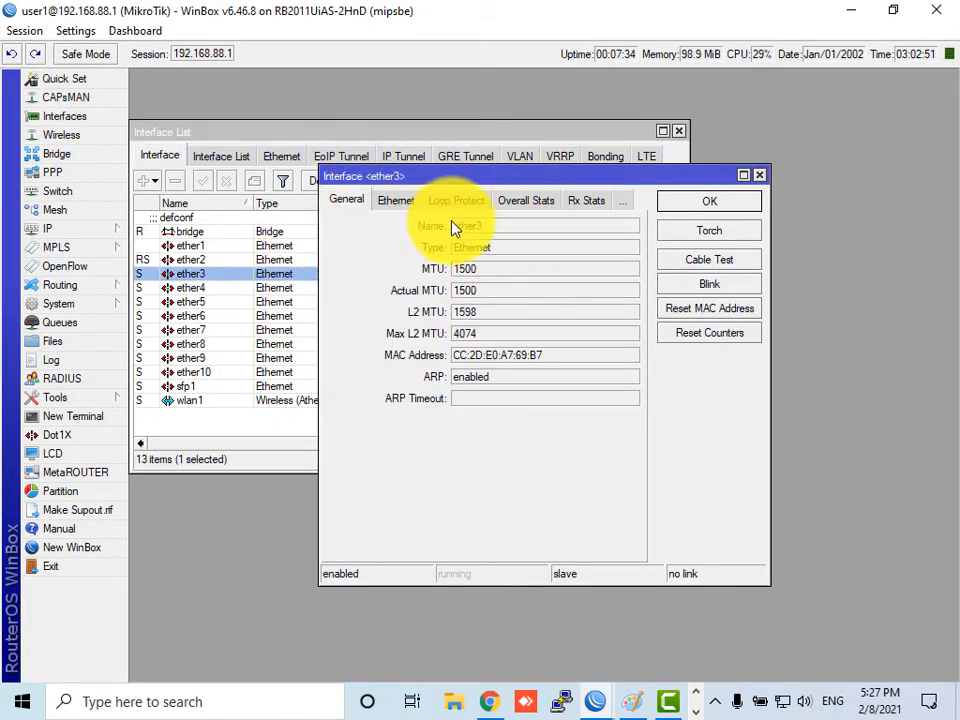
{"action": "left_click", "coordinate": [480, 400]}
{"action": "left_click", "coordinate": [744, 198]}
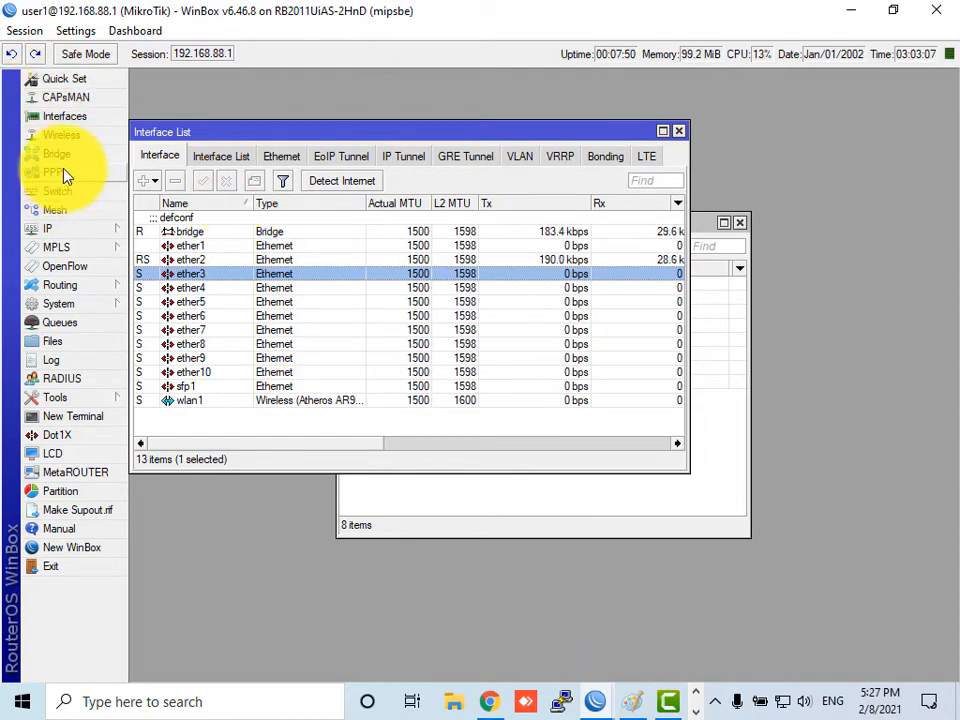
- Expand the IP, MPLS and Routing menus to reveal the routing options
{"action": "left_click", "coordinate": [87, 236]}
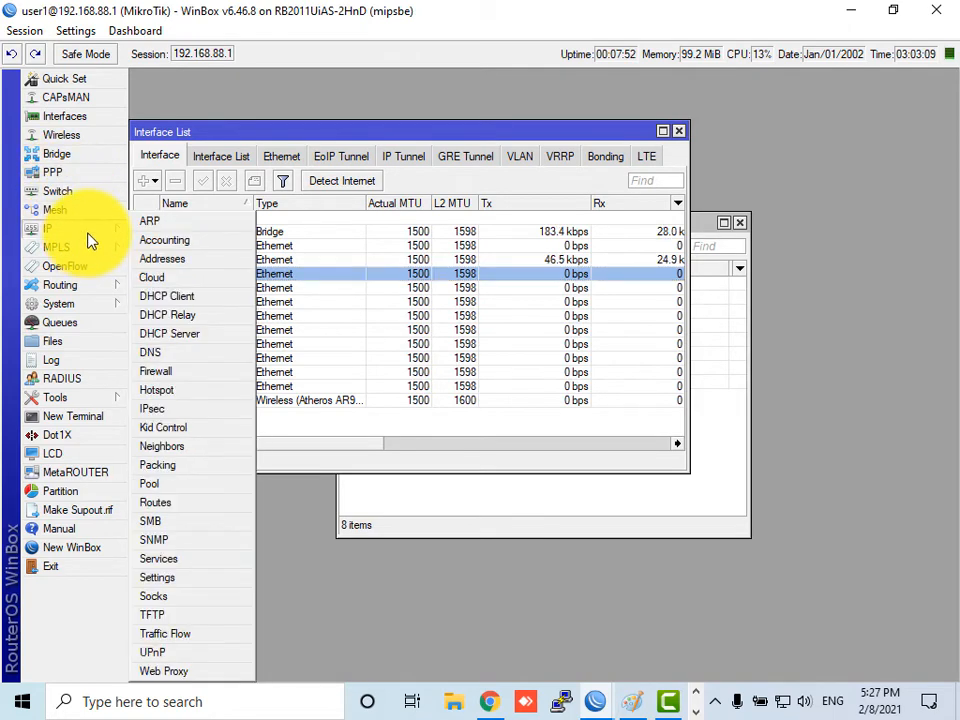
{"action": "mouse_move", "coordinate": [97, 249]}
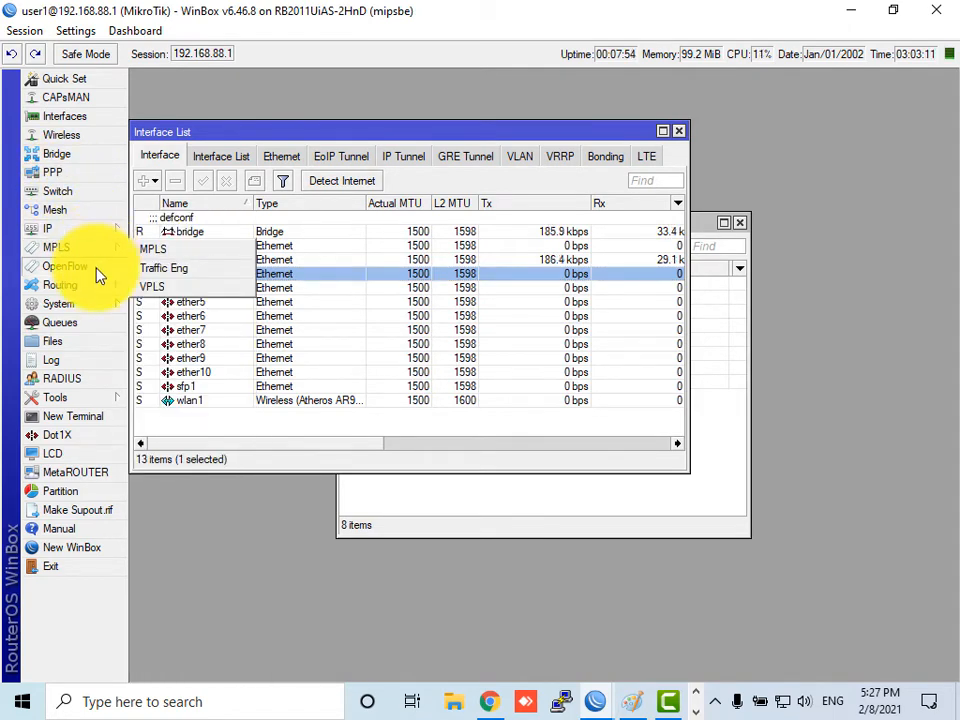
{"action": "mouse_move", "coordinate": [96, 288]}
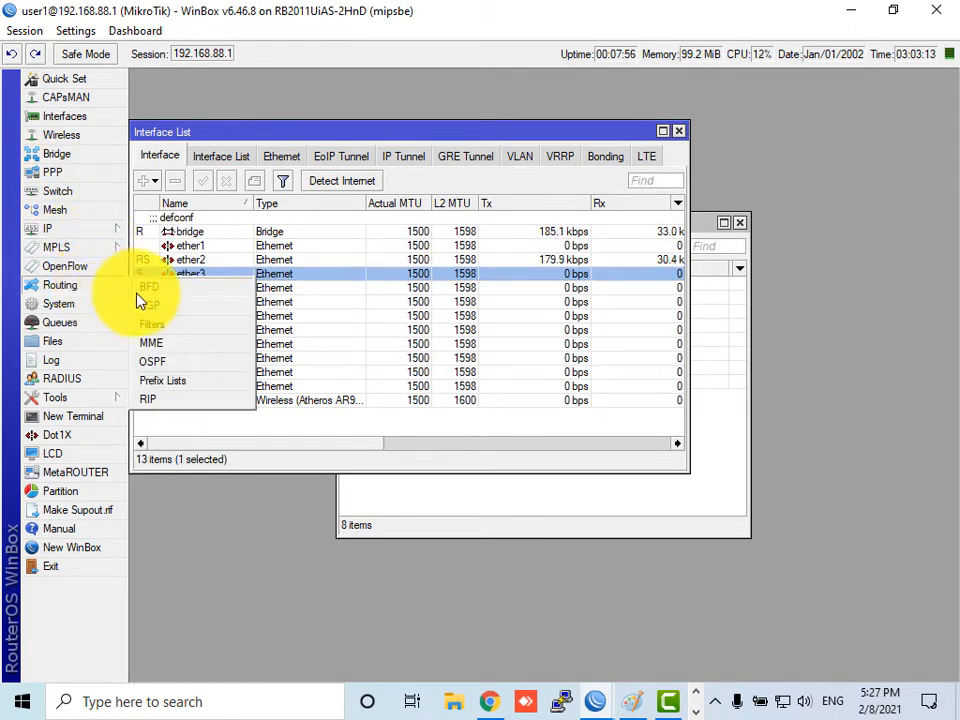
- Open Routing > OSPF and browse its Interfaces, Routes, Areas (backbone) and Networks tabs, ending on Instances
{"action": "left_click", "coordinate": [181, 364]}
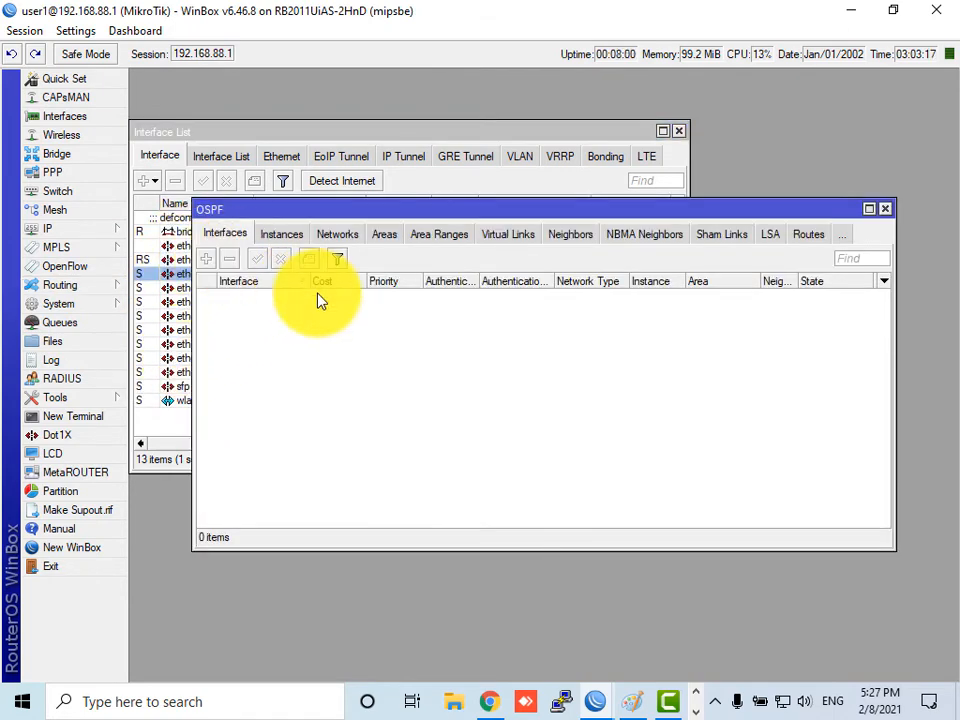
{"action": "left_click", "coordinate": [283, 236]}
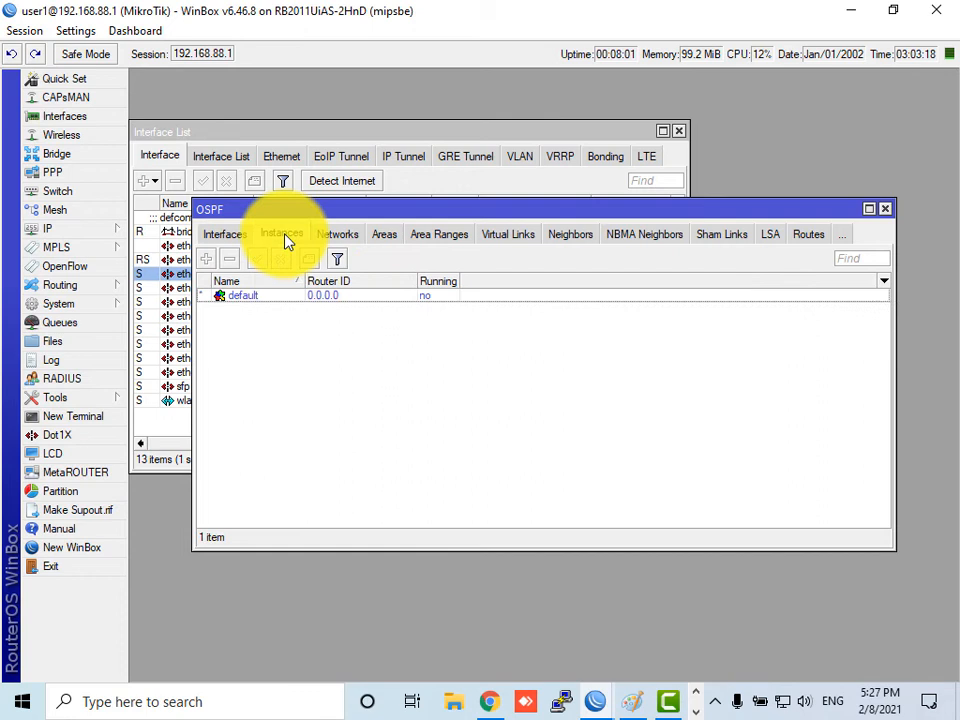
{"action": "left_click", "coordinate": [212, 236]}
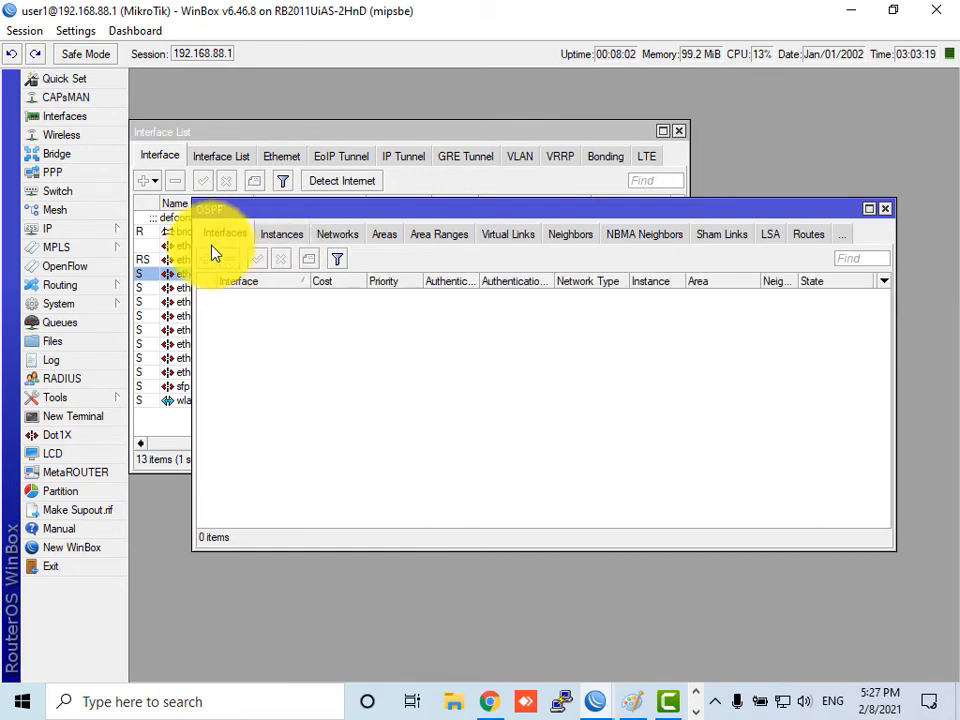
{"action": "left_click", "coordinate": [809, 238]}
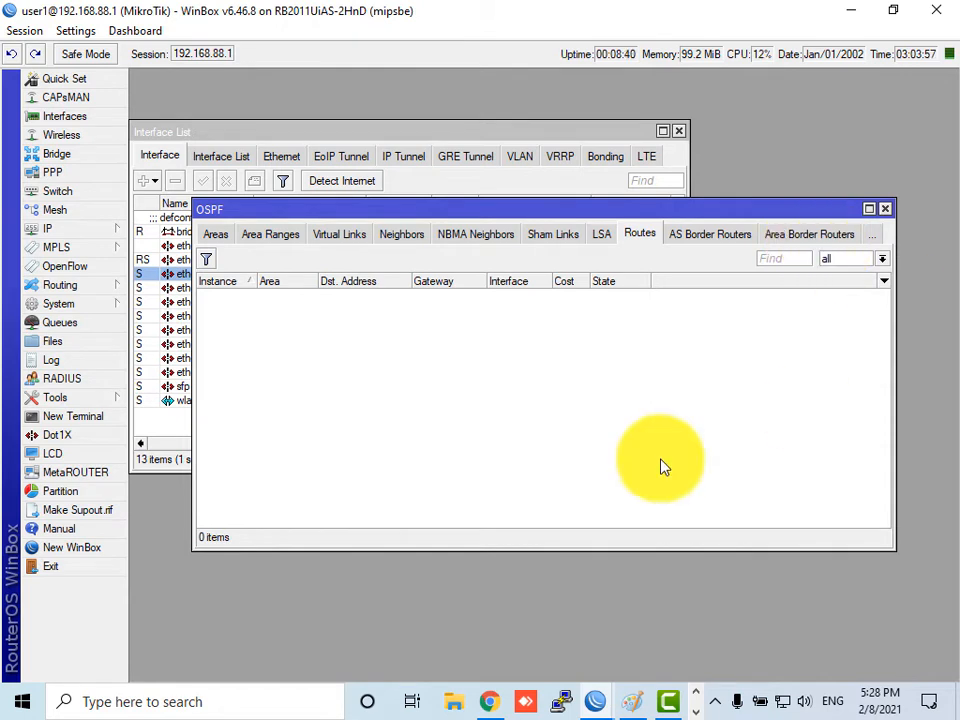
{"action": "left_click", "coordinate": [215, 238]}
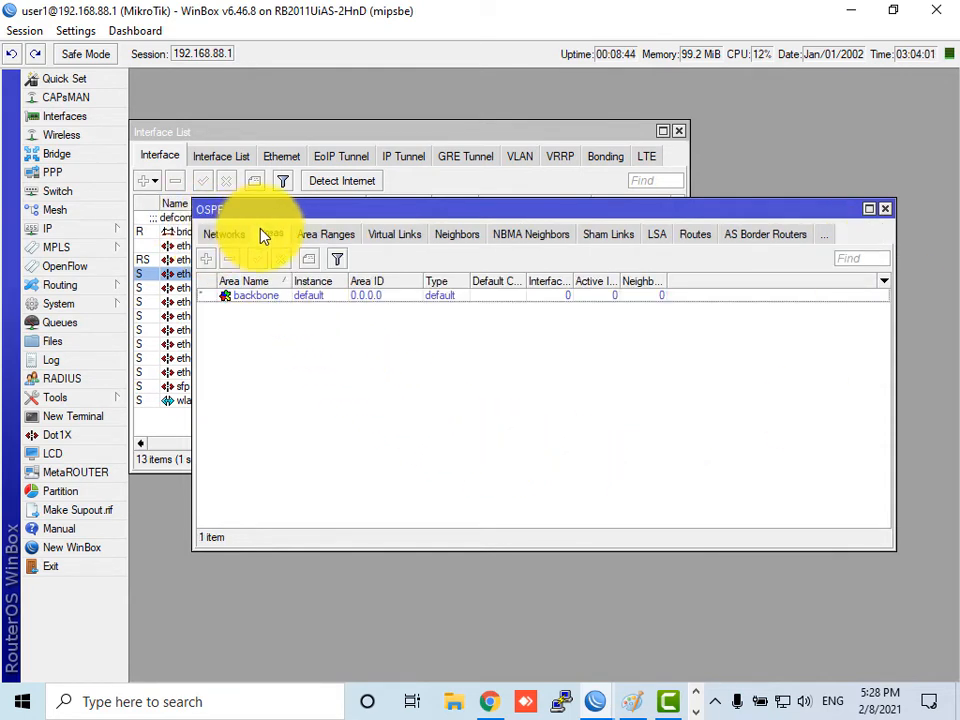
{"action": "left_click", "coordinate": [248, 300]}
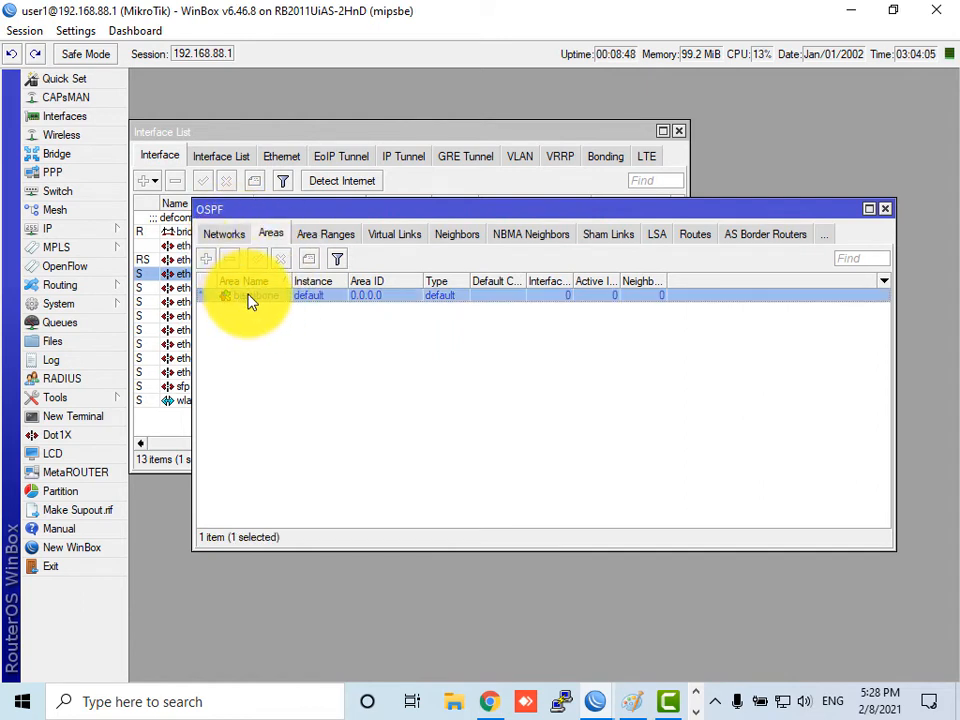
{"action": "left_click", "coordinate": [222, 232]}
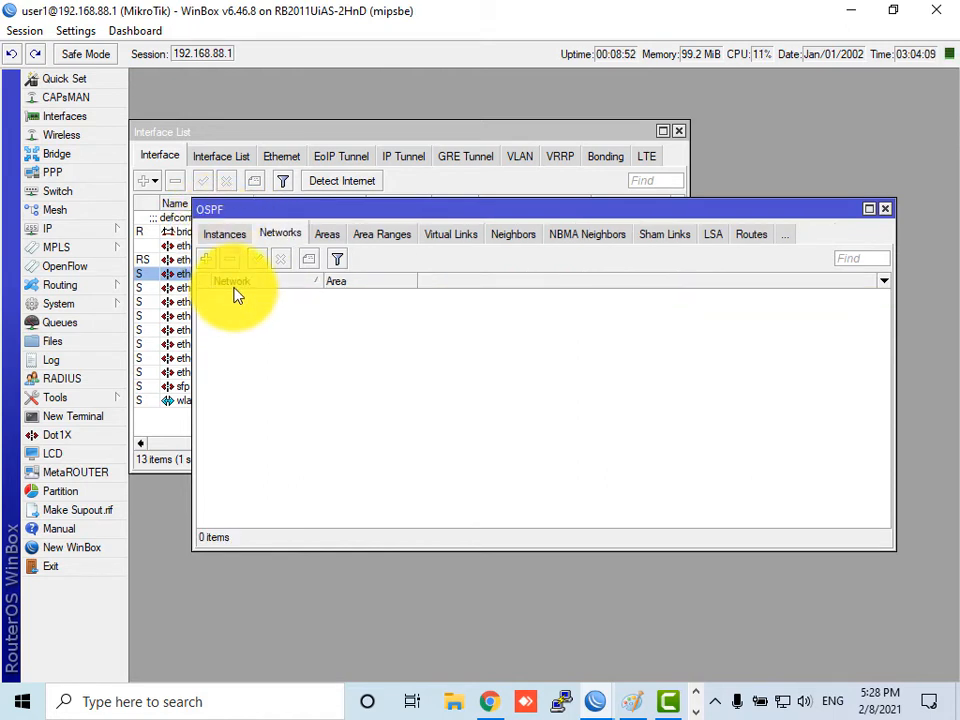
{"action": "left_click", "coordinate": [218, 233]}
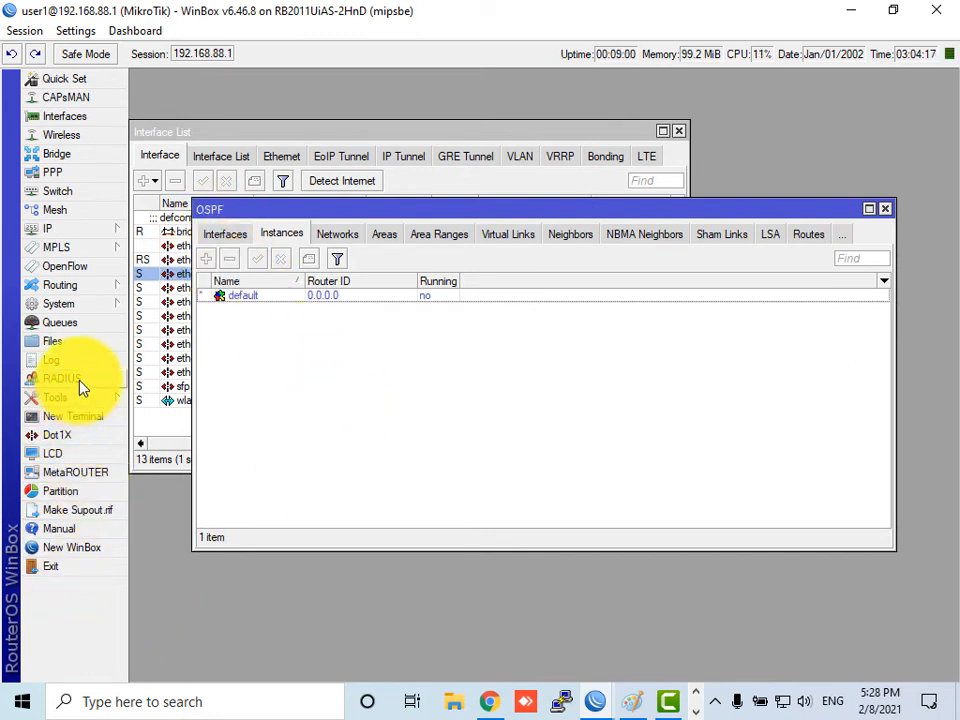
- Open System > Users and the File List, placing the file list below the users
{"action": "left_click", "coordinate": [98, 304]}
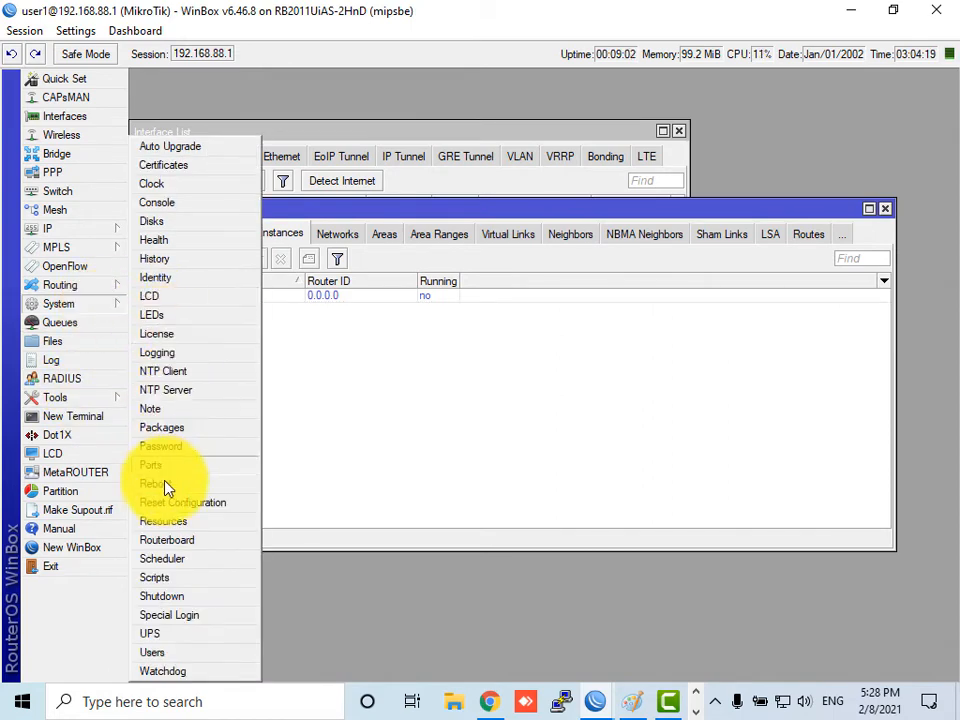
{"action": "left_click", "coordinate": [160, 652]}
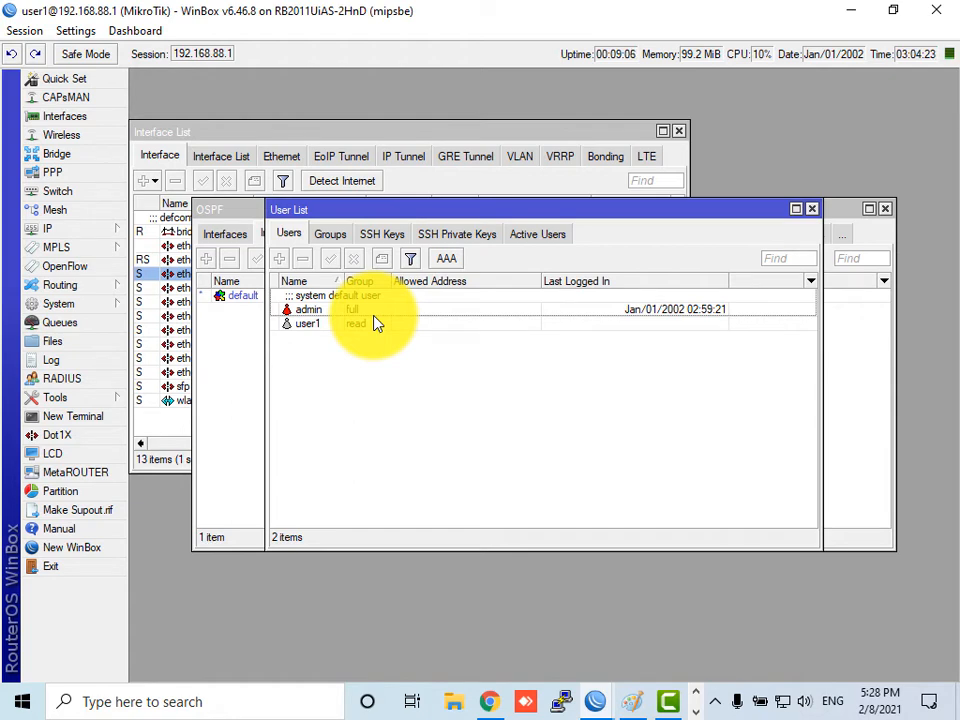
{"action": "left_click", "coordinate": [57, 343]}
{"action": "left_click_drag", "start_coordinate": [409, 177], "coordinate": [490, 363]}
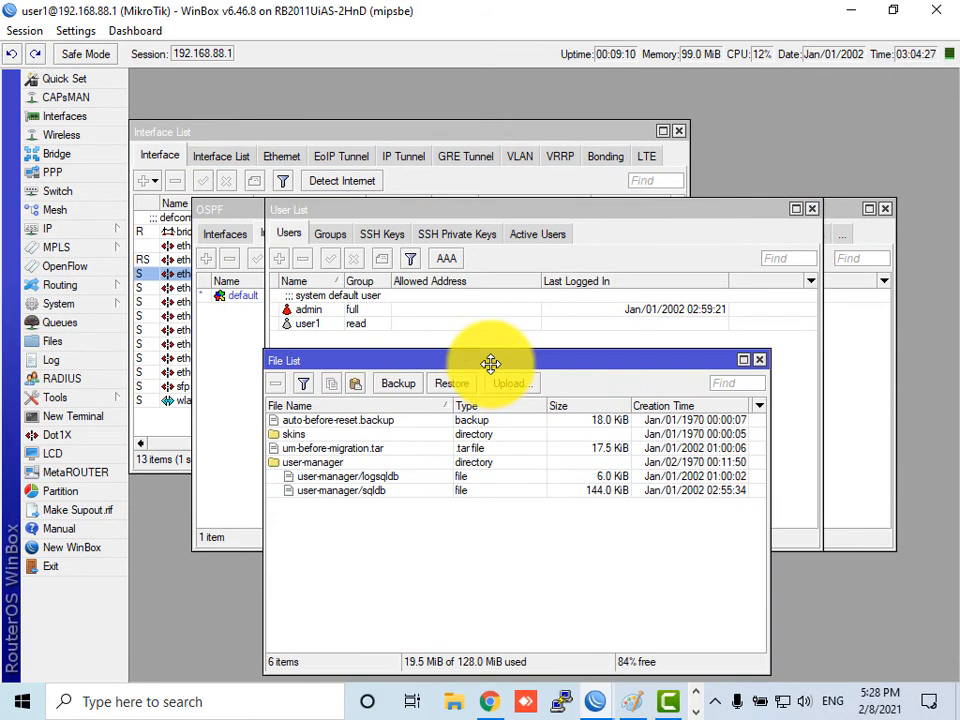
- Attempt to create a configuration backup as user1, then open a terminal
{"action": "left_click", "coordinate": [402, 386]}
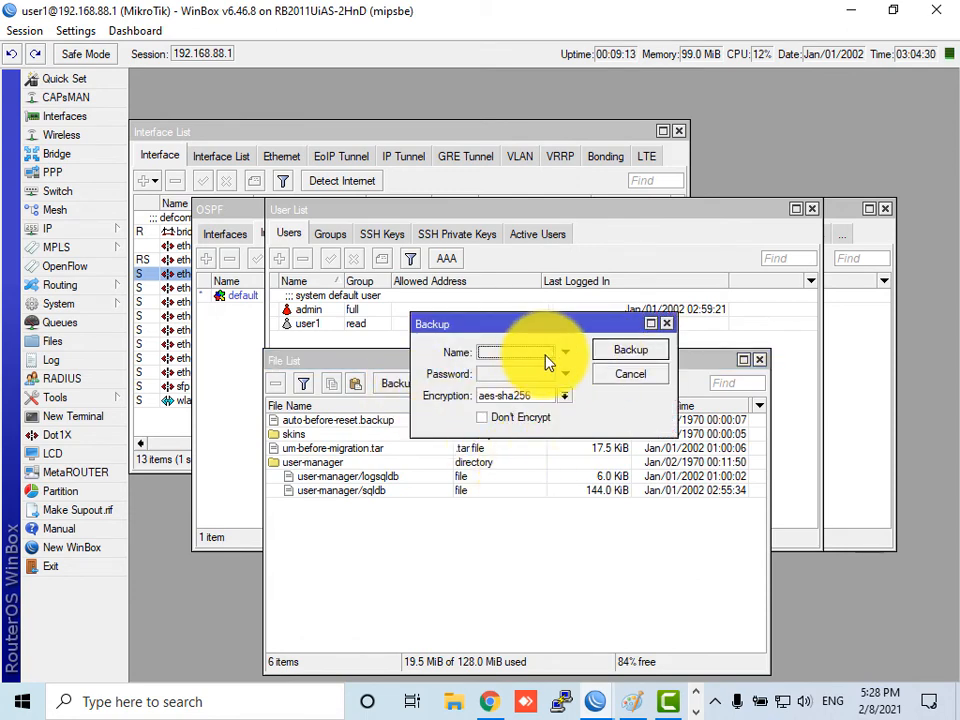
{"action": "left_click", "coordinate": [628, 352]}
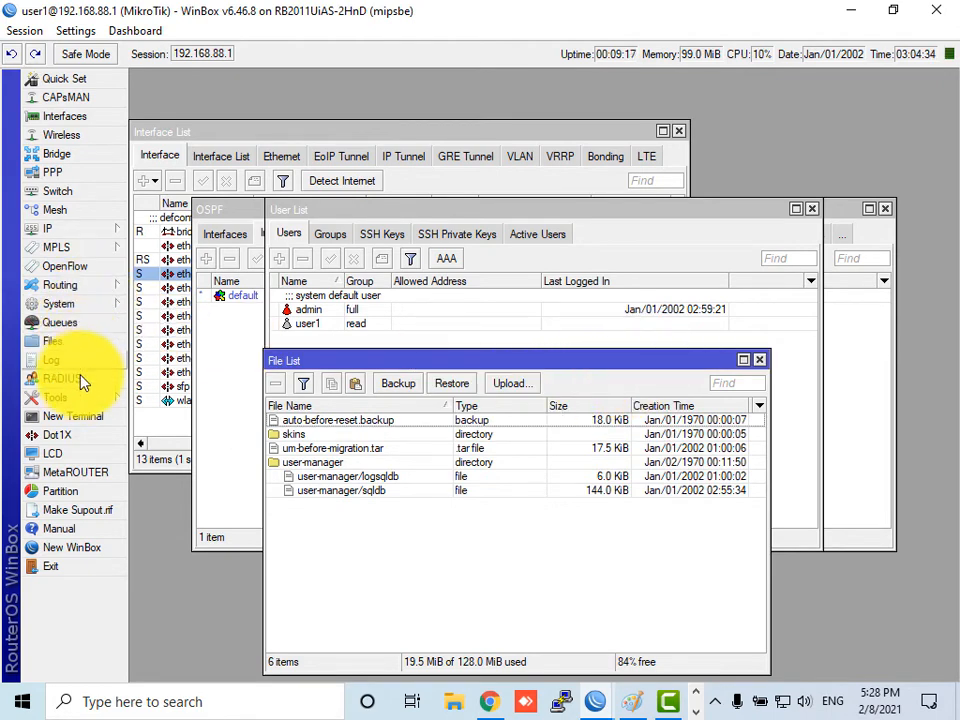
{"action": "left_click", "coordinate": [88, 420]}
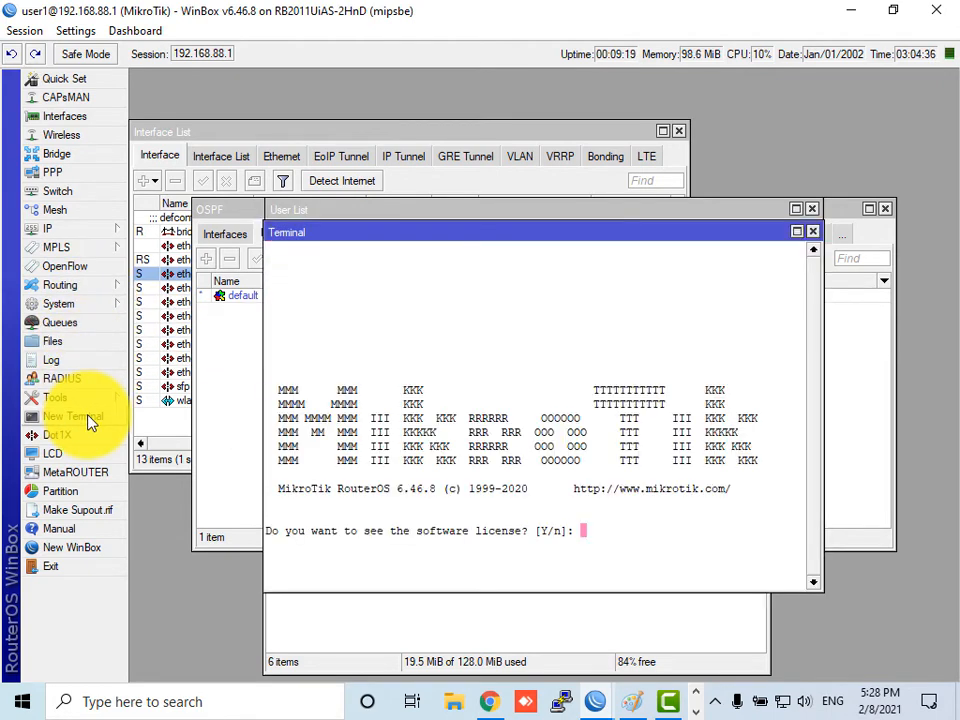
- Decline the license prompt and export the /interface configuration, highlighting the bridge port and list lines
{"action": "type", "text": "n"}
{"action": "key", "text": "Return"}
{"action": "key", "text": "Return"}
{"action": "key", "text": "Return"}
{"action": "key", "text": "Return"}
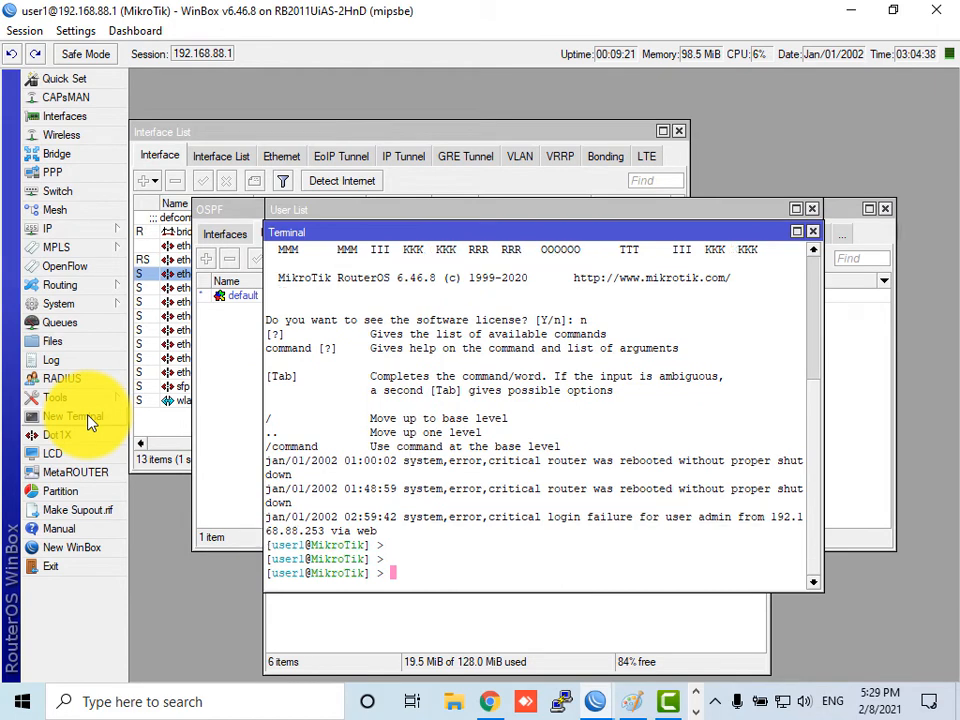
{"action": "type", "text": "interface"}
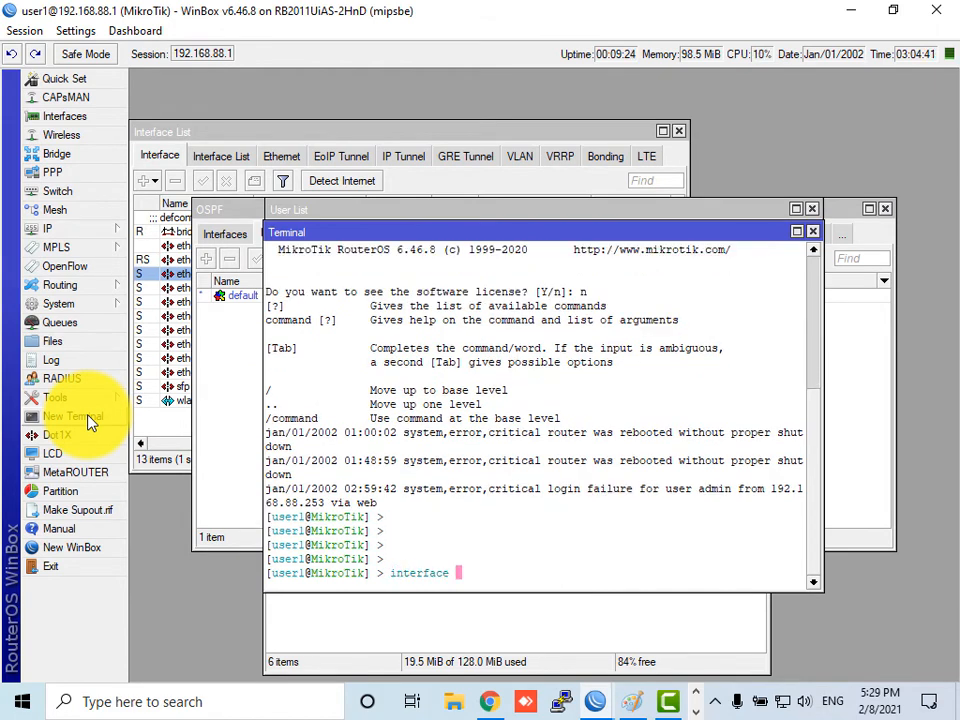
{"action": "key", "text": "Return"}
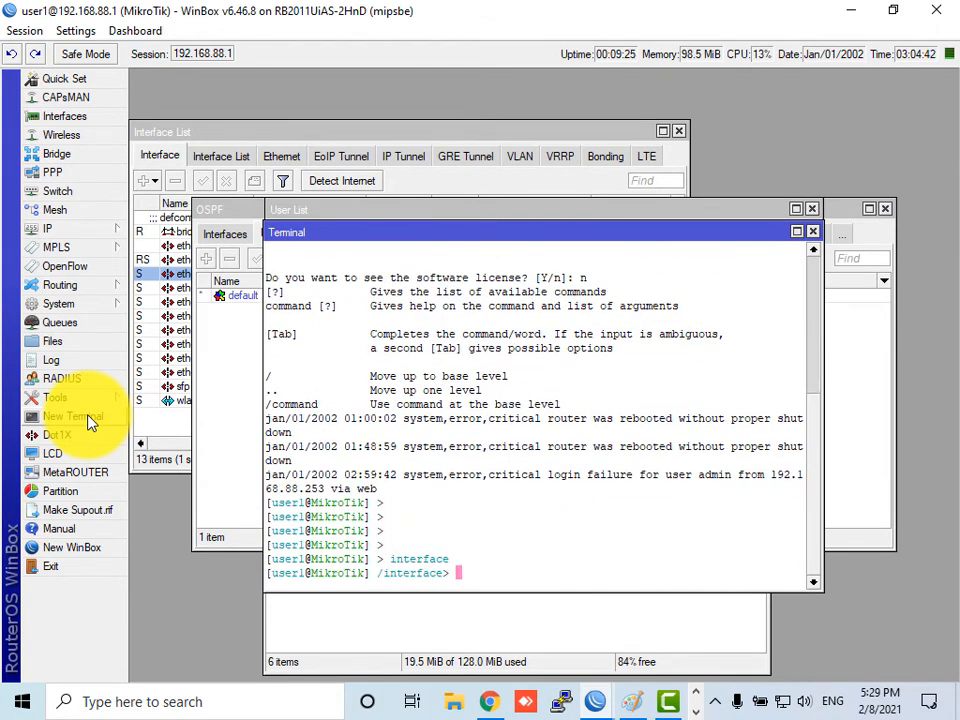
{"action": "type", "text": "export"}
{"action": "key", "text": "Return"}
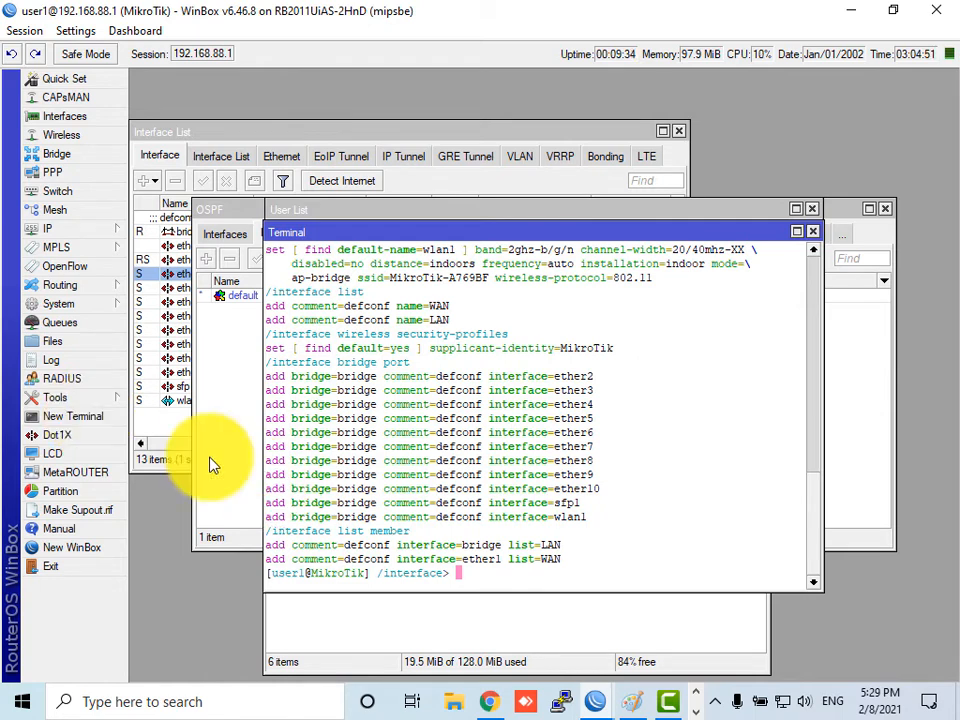
{"action": "left_click_drag", "start_coordinate": [574, 562], "coordinate": [211, 289]}
{"action": "left_click", "coordinate": [269, 292]}
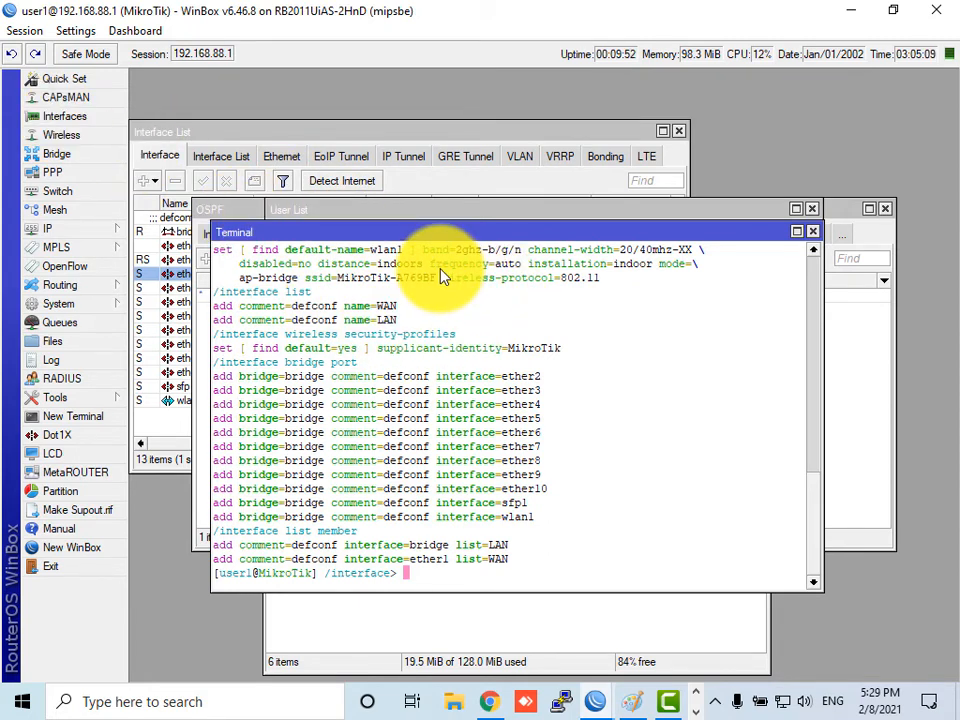
- Return to the root command level and start the 'ip address' command
{"action": "type", "text": "ip"}
{"action": "key", "text": "BackSpace"}
{"action": "key", "text": "BackSpace"}
{"action": "type", "text": ".."}
{"action": "key", "text": "Return"}
{"action": "type", "text": "ip "}
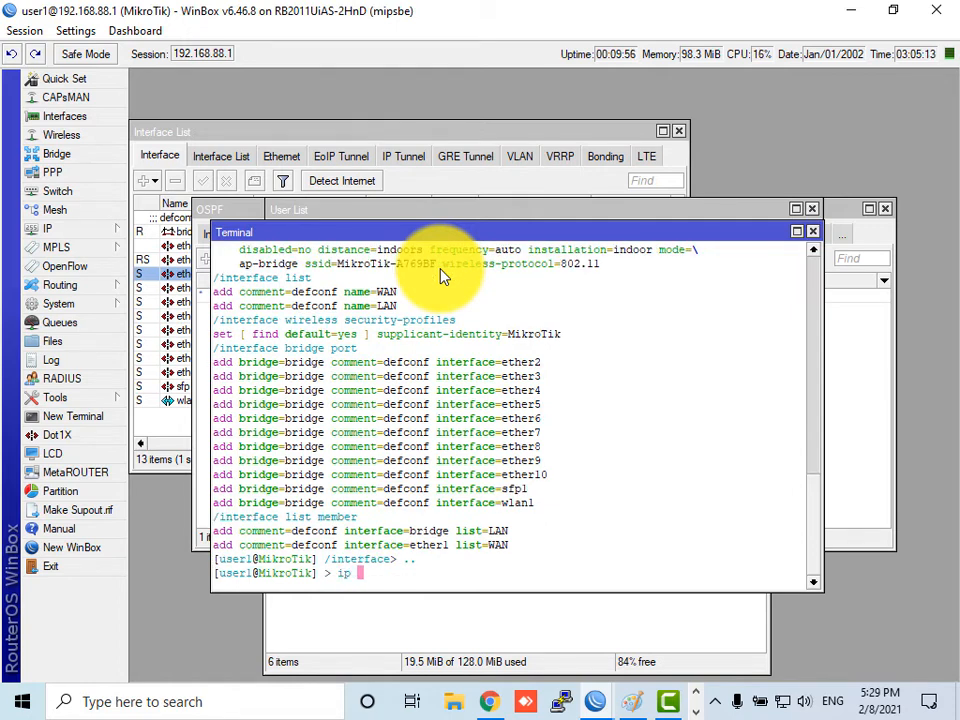
{"action": "type", "text": "address"}
- Print and export /ip address, showing 192.168.88.1/24 on bridge, then highlight 'bridge'
{"action": "key", "text": "Return"}
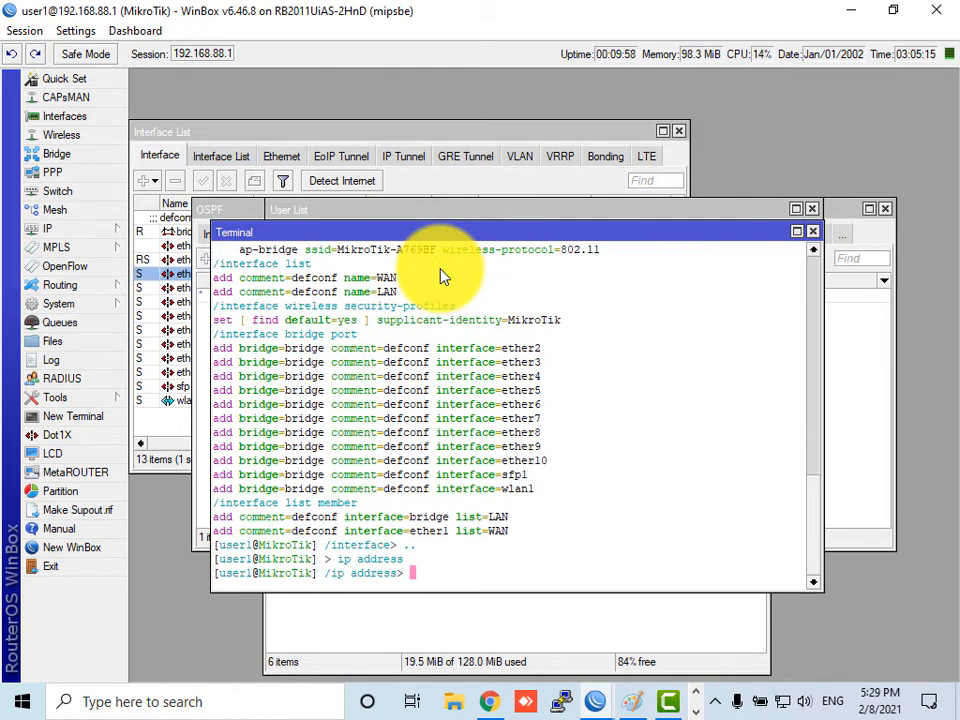
{"action": "type", "text": "print"}
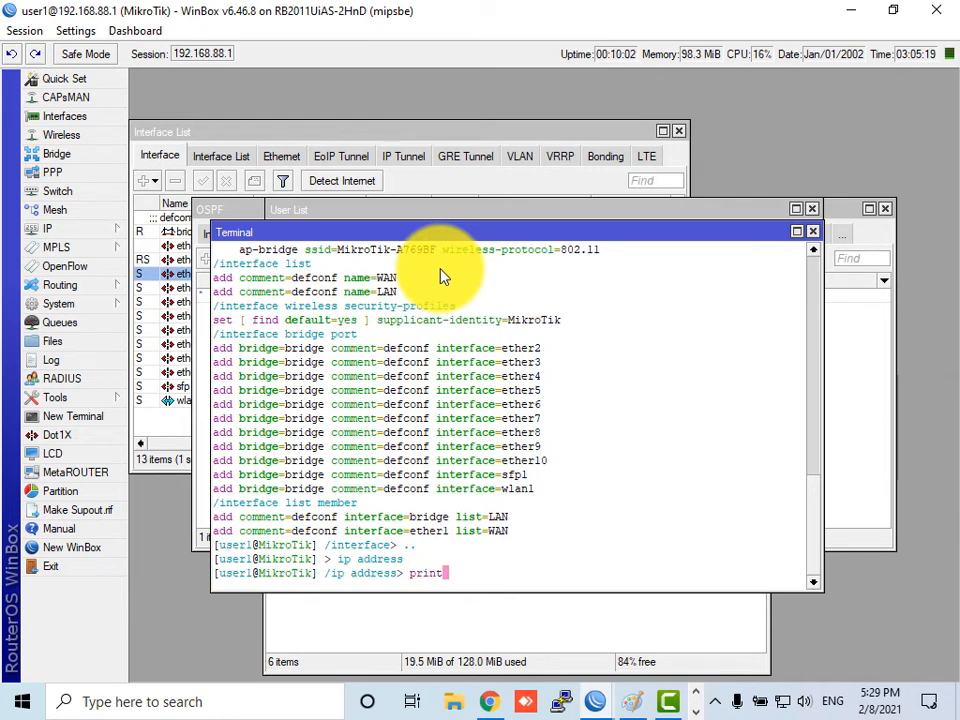
{"action": "key", "text": "Return"}
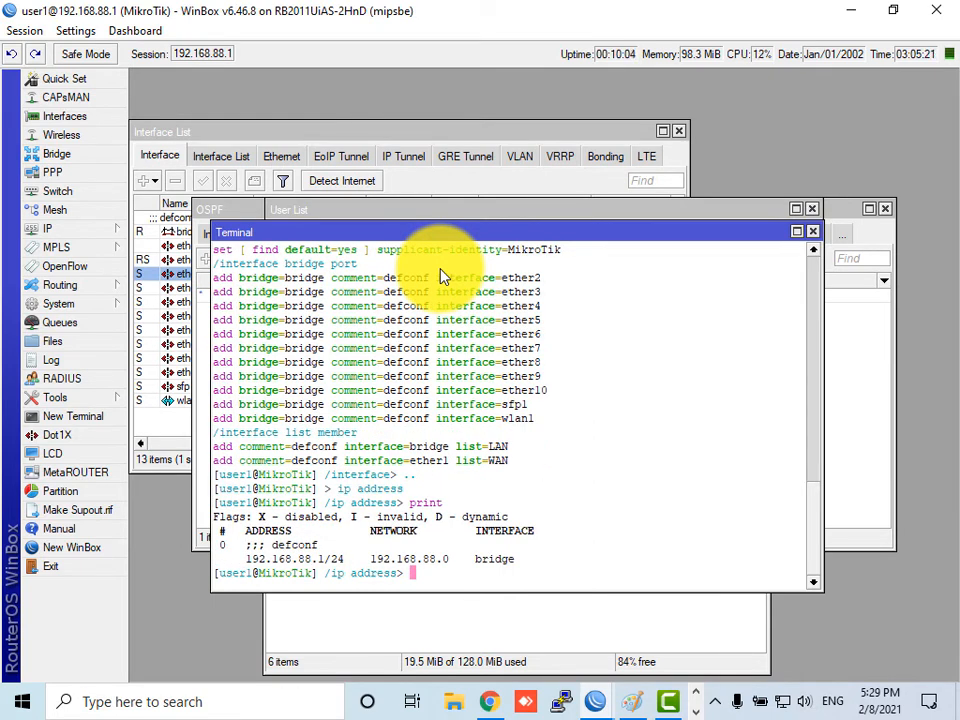
{"action": "type", "text": "export"}
{"action": "key", "text": "Return"}
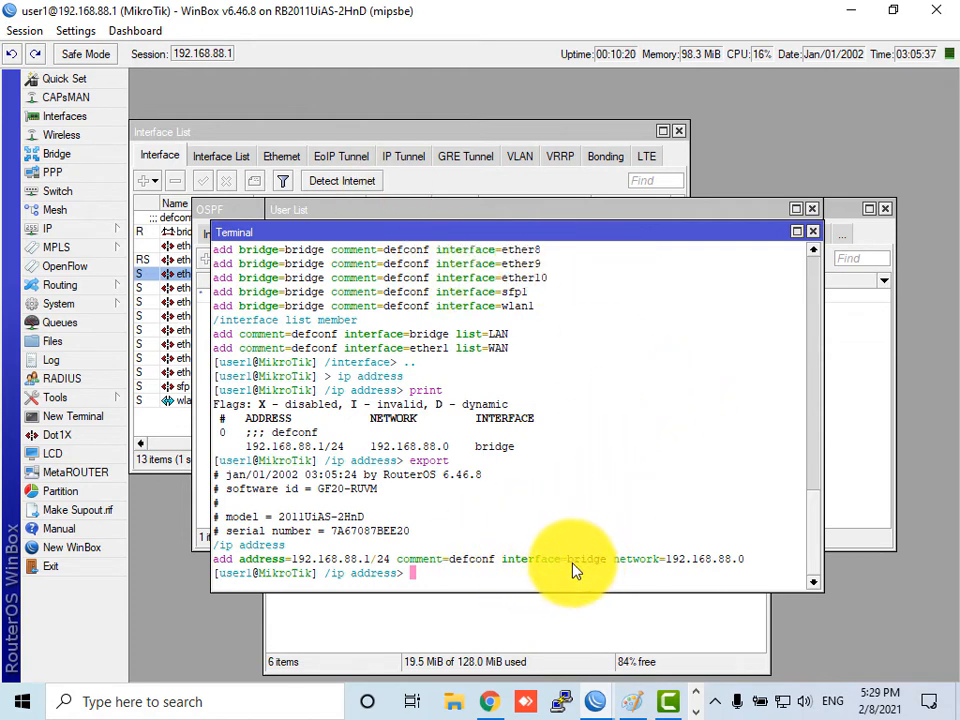
{"action": "left_click_drag", "start_coordinate": [569, 566], "coordinate": [607, 568]}
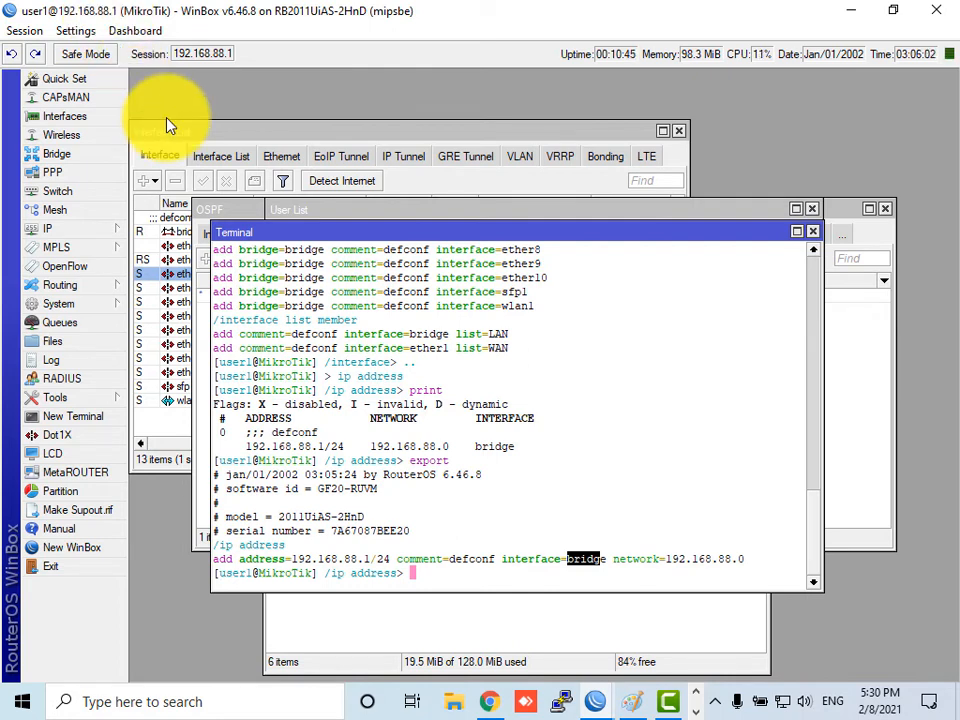
- Go up to /ip, enter dns and export it, showing allow-remote-requests=yes and router.lan
{"action": "type", "text": ".."}
{"action": "key", "text": "Return"}
{"action": "type", "text": "i"}
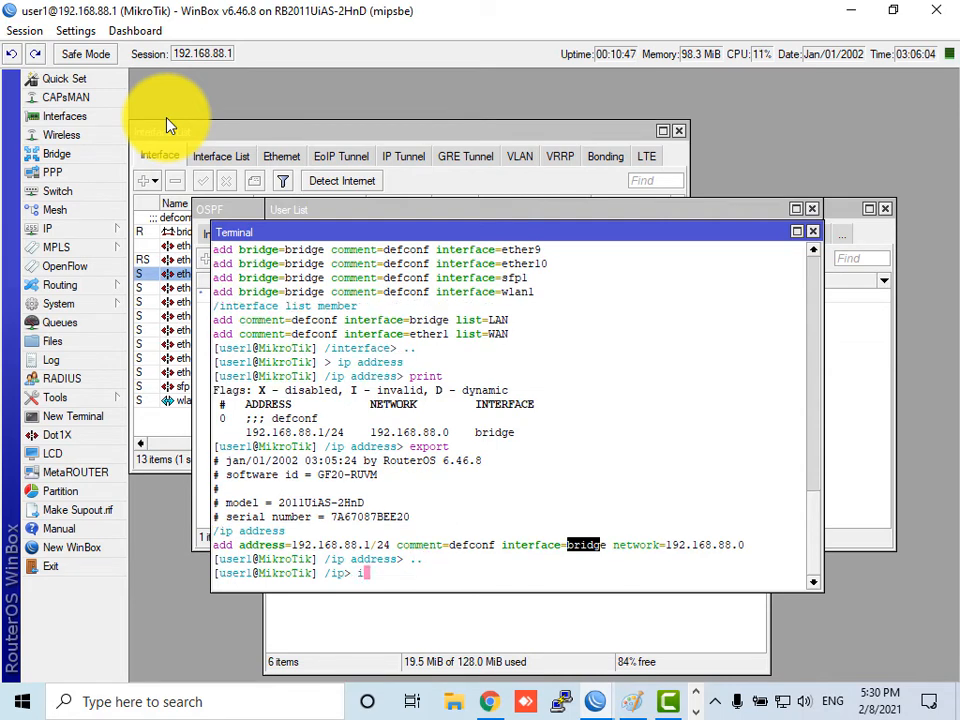
{"action": "type", "text": "p dns"}
{"action": "key", "text": "Return"}
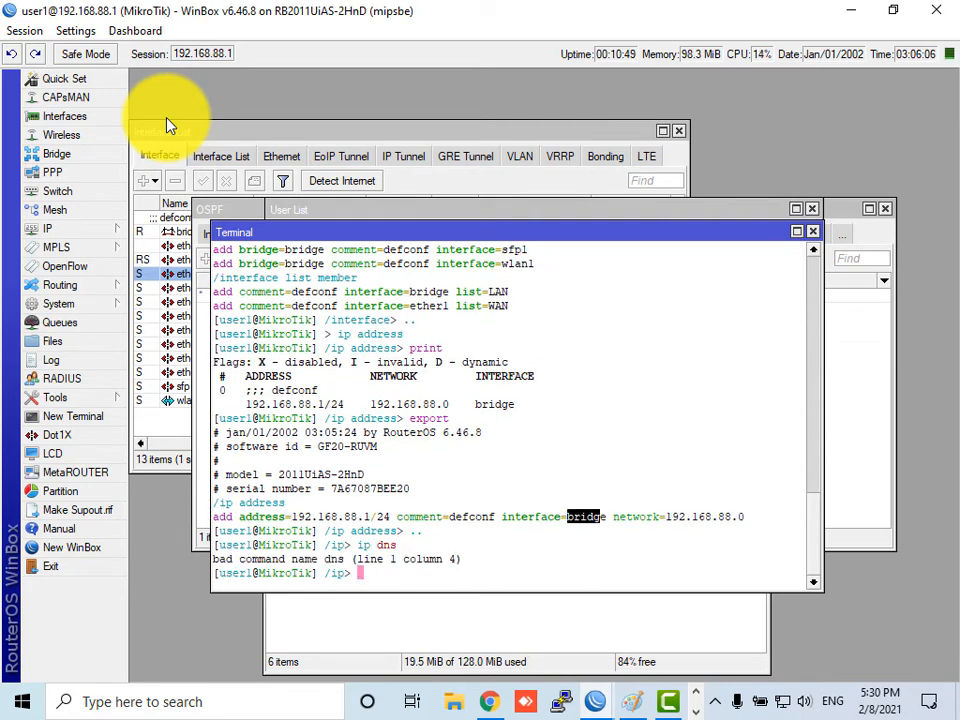
{"action": "type", "text": "dns"}
{"action": "key", "text": "Return"}
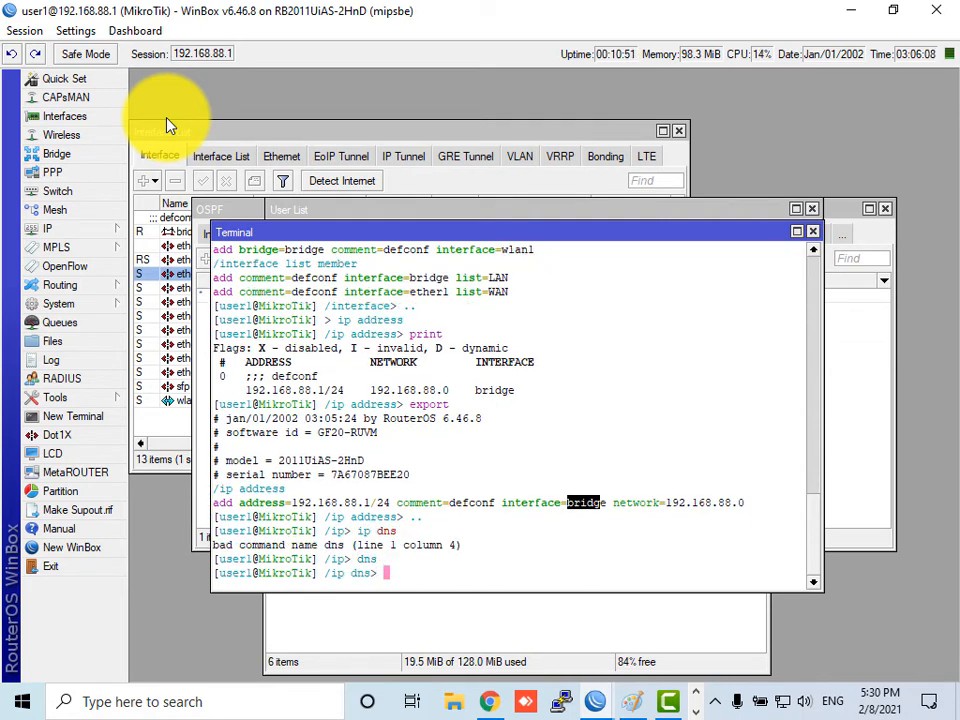
{"action": "type", "text": "export"}
{"action": "key", "text": "Return"}
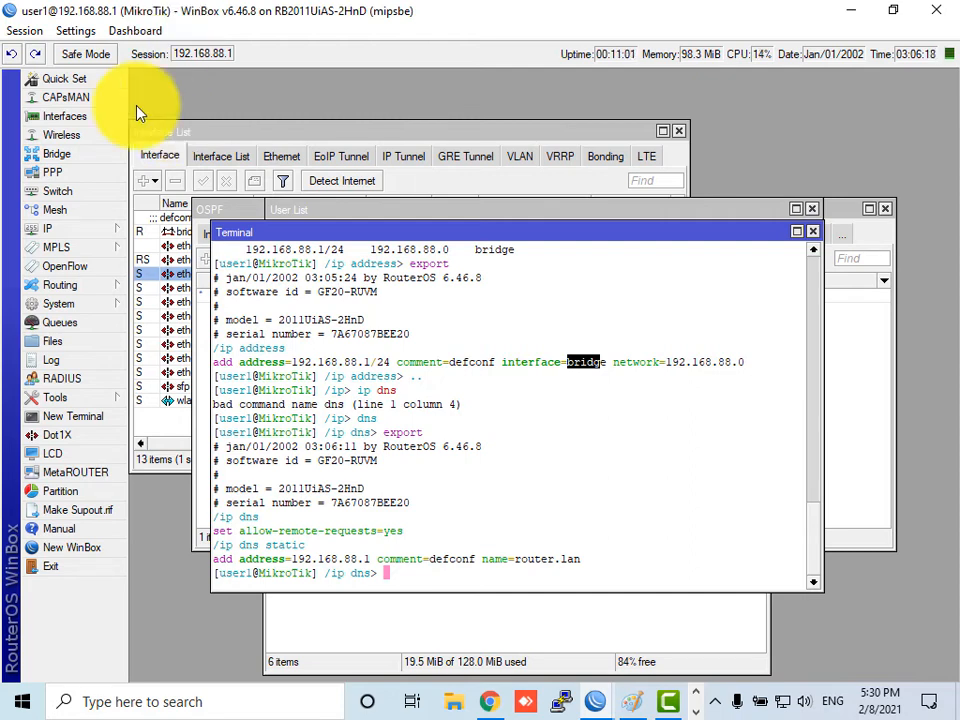
{"action": "left_click", "coordinate": [68, 231]}
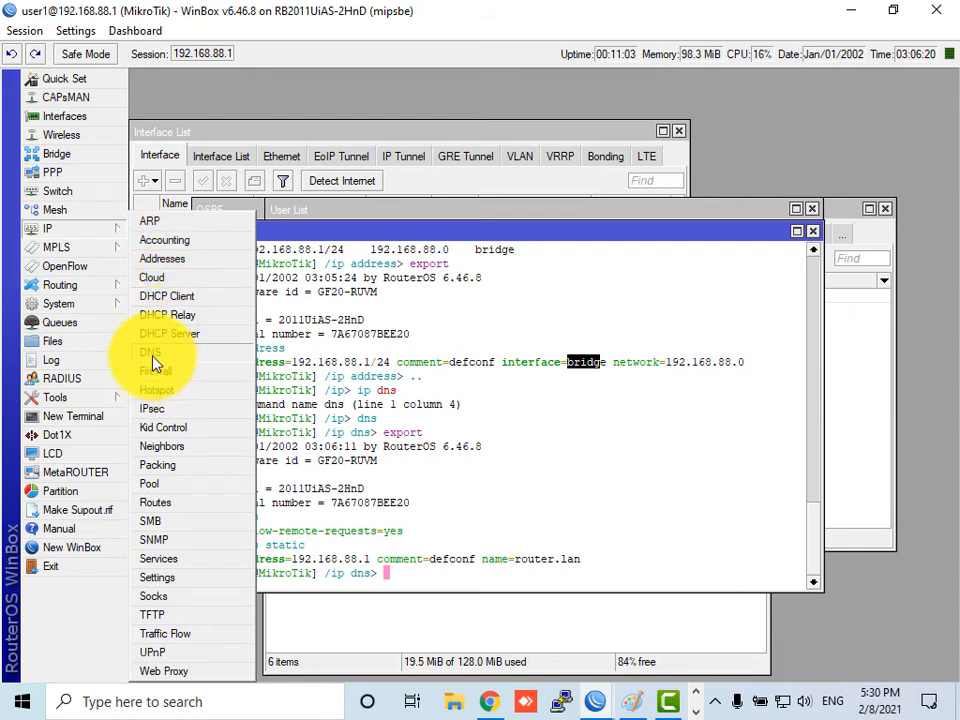
- View the DNS settings and static entries, then close the user1 session and reopen the connection window
{"action": "left_click", "coordinate": [155, 354]}
{"action": "left_click", "coordinate": [716, 291]}
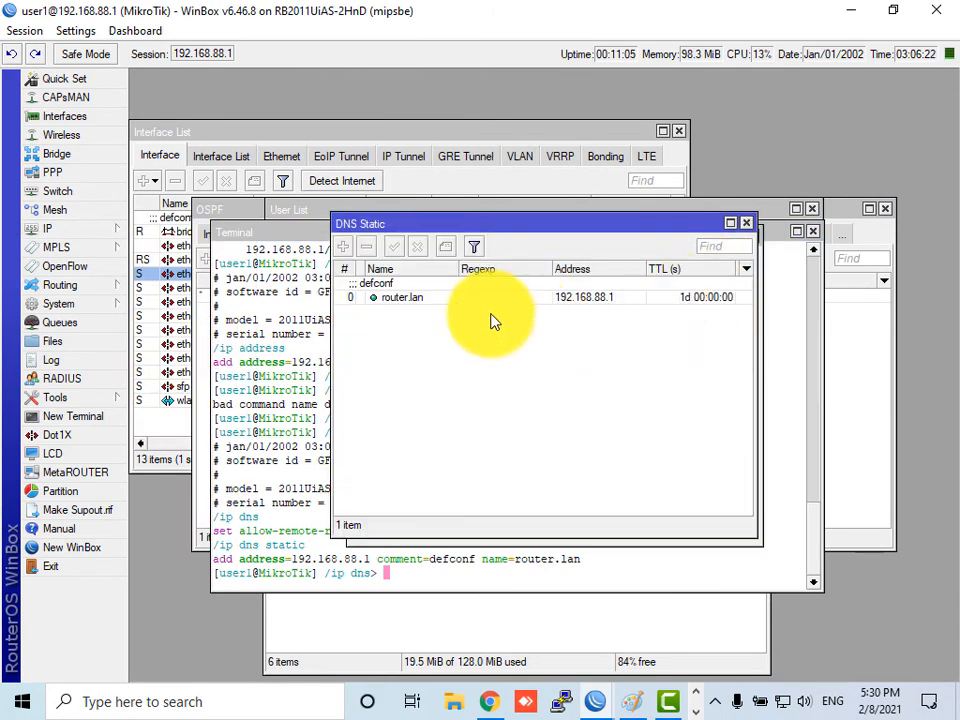
{"action": "left_click_drag", "start_coordinate": [364, 236], "coordinate": [434, 368]}
{"action": "left_click", "coordinate": [529, 265]}
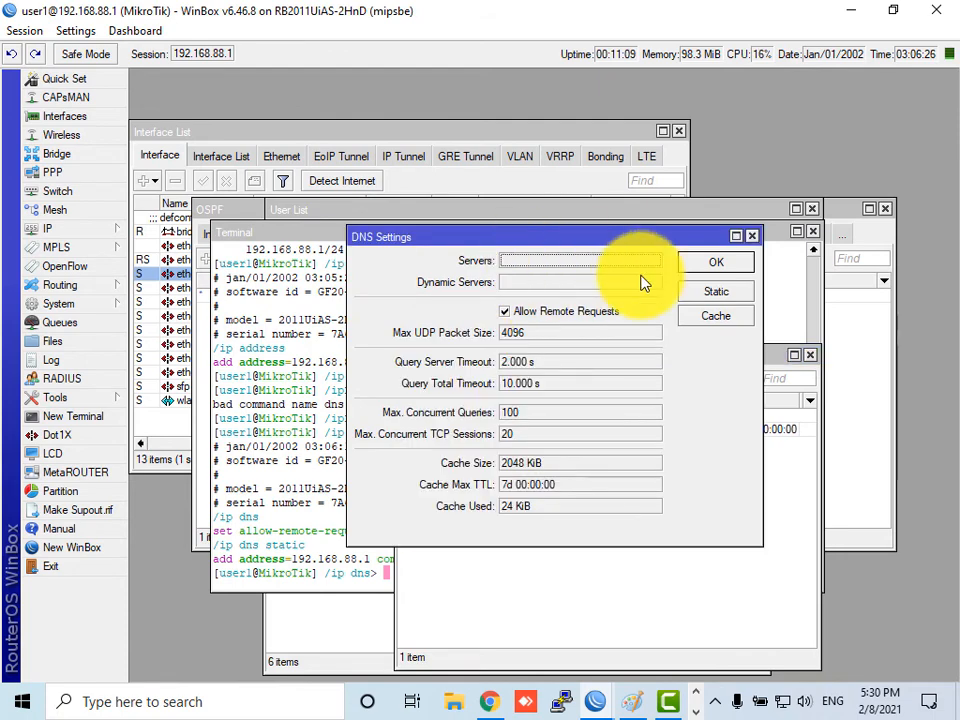
{"action": "left_click", "coordinate": [936, 10]}
{"action": "left_click", "coordinate": [568, 148]}
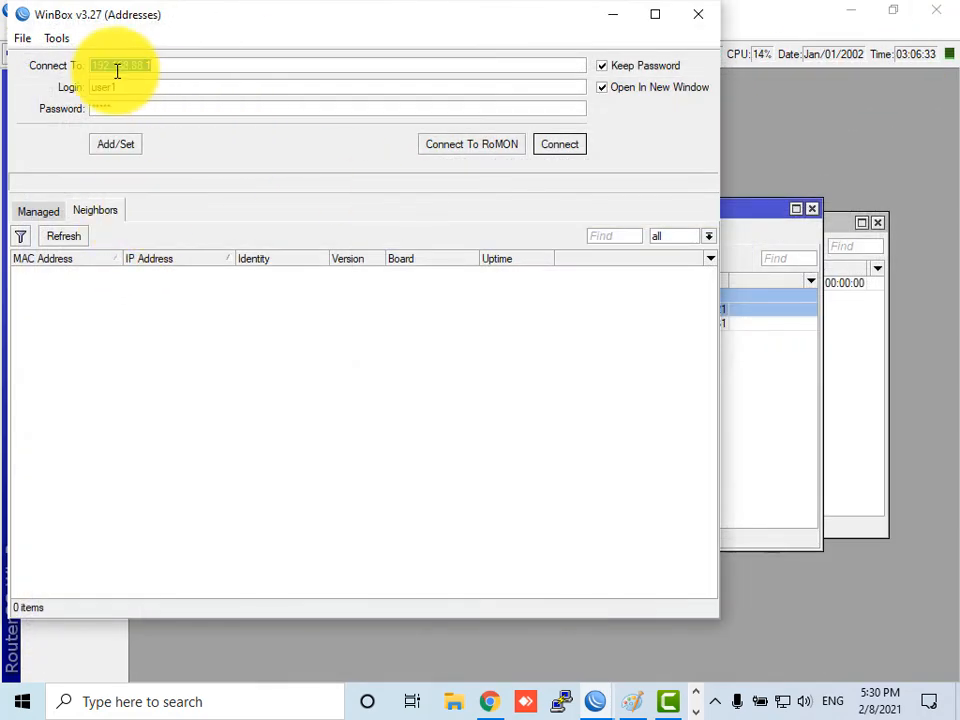
- Connect as admin and open the IP > DNS static list showing router.lan at 192.168.88.1
{"action": "double_click", "coordinate": [128, 88]}
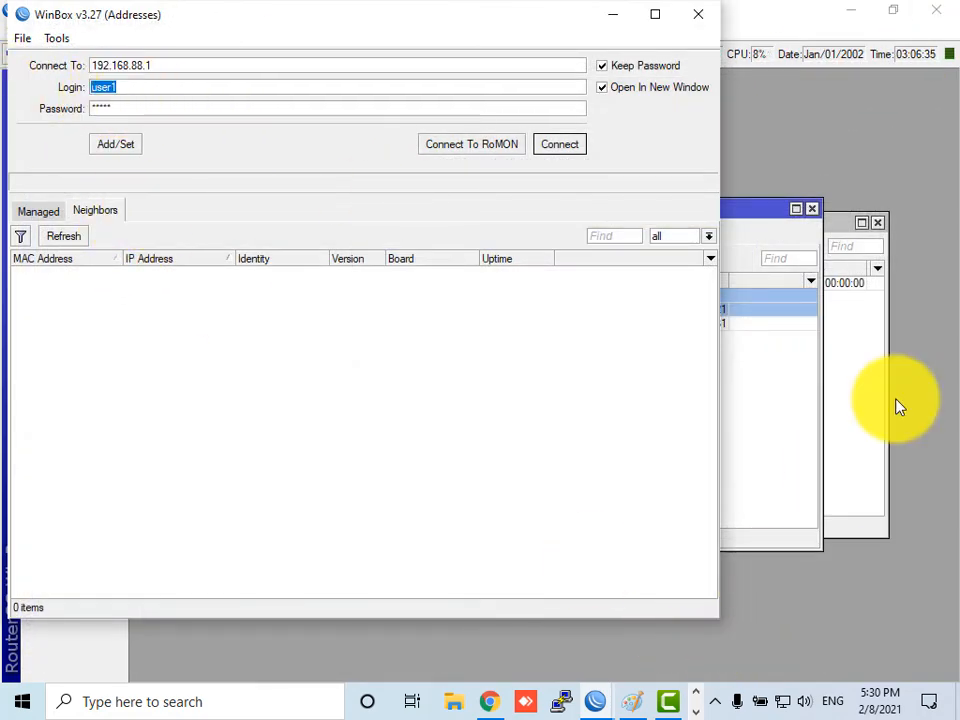
{"action": "left_click", "coordinate": [848, 443]}
{"action": "left_click", "coordinate": [40, 229]}
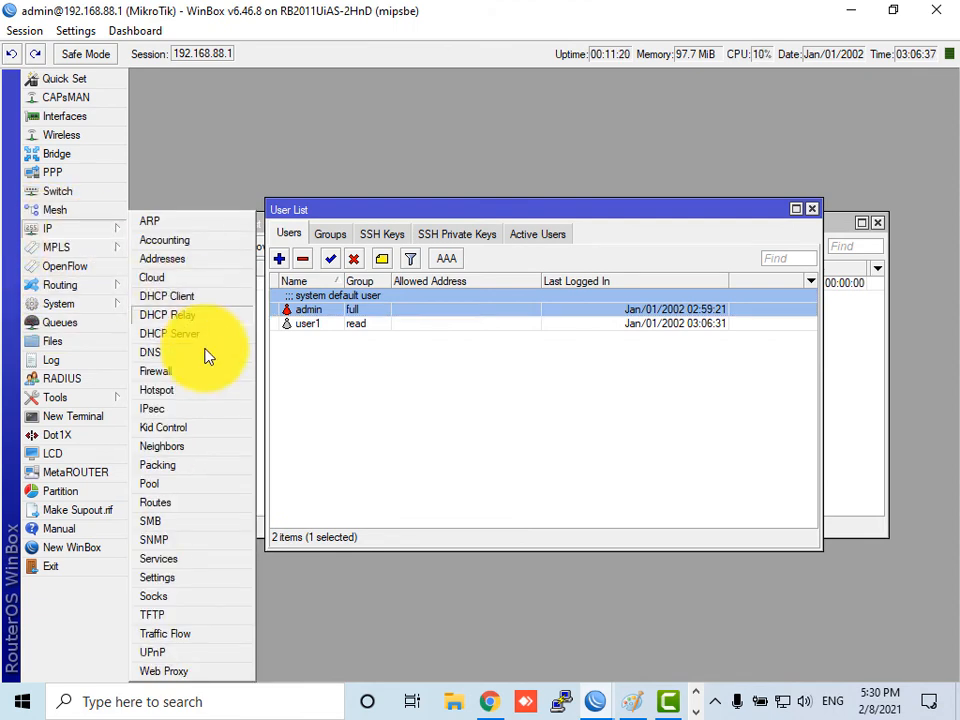
{"action": "left_click", "coordinate": [152, 357]}
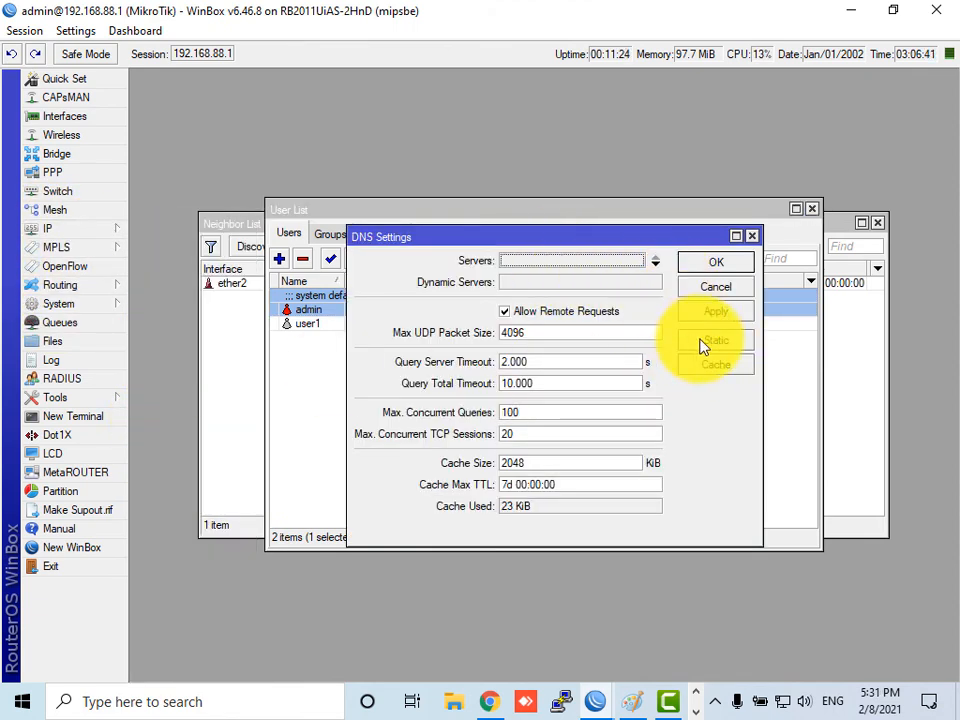
{"action": "left_click", "coordinate": [715, 342]}
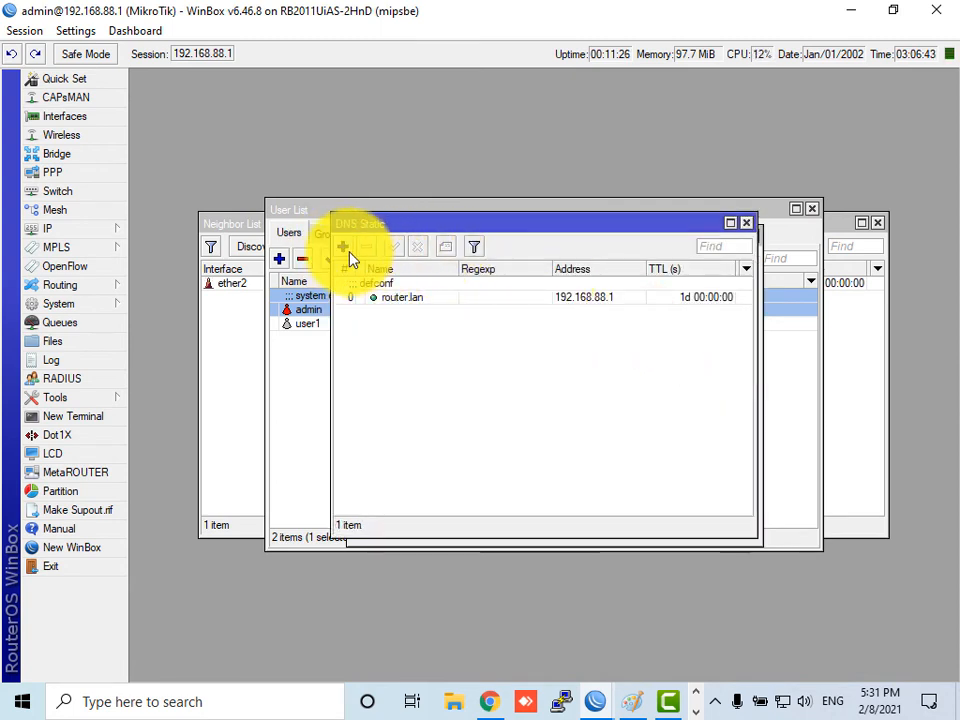
- Begin a new static DNS entry, then discard it after misspelling the name
{"action": "left_click", "coordinate": [345, 246]}
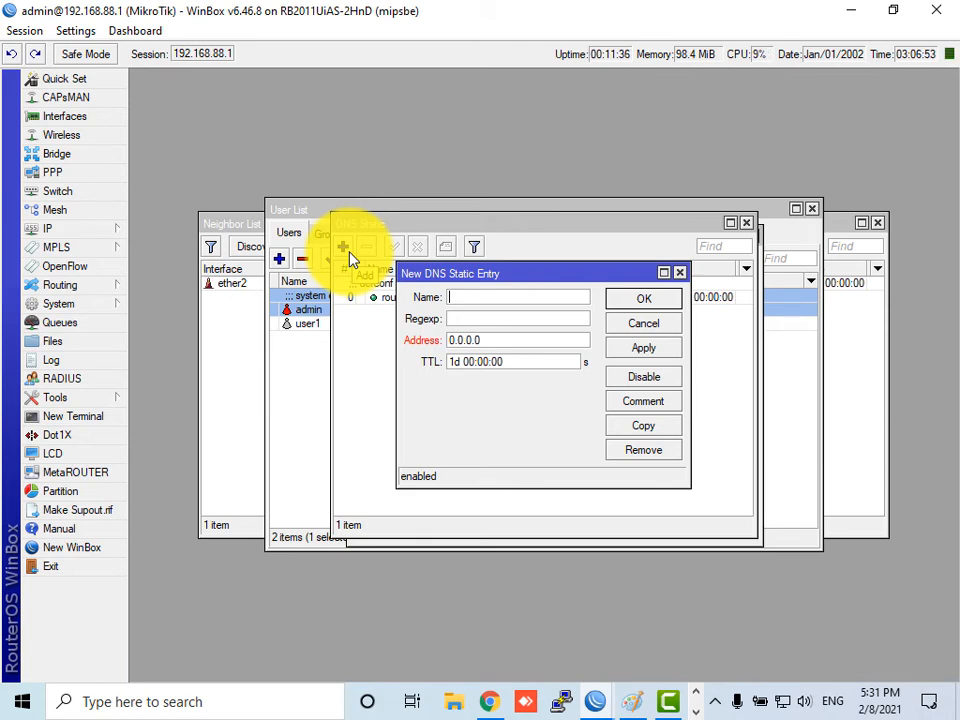
{"action": "type", "text": "www.uedt.ed"}
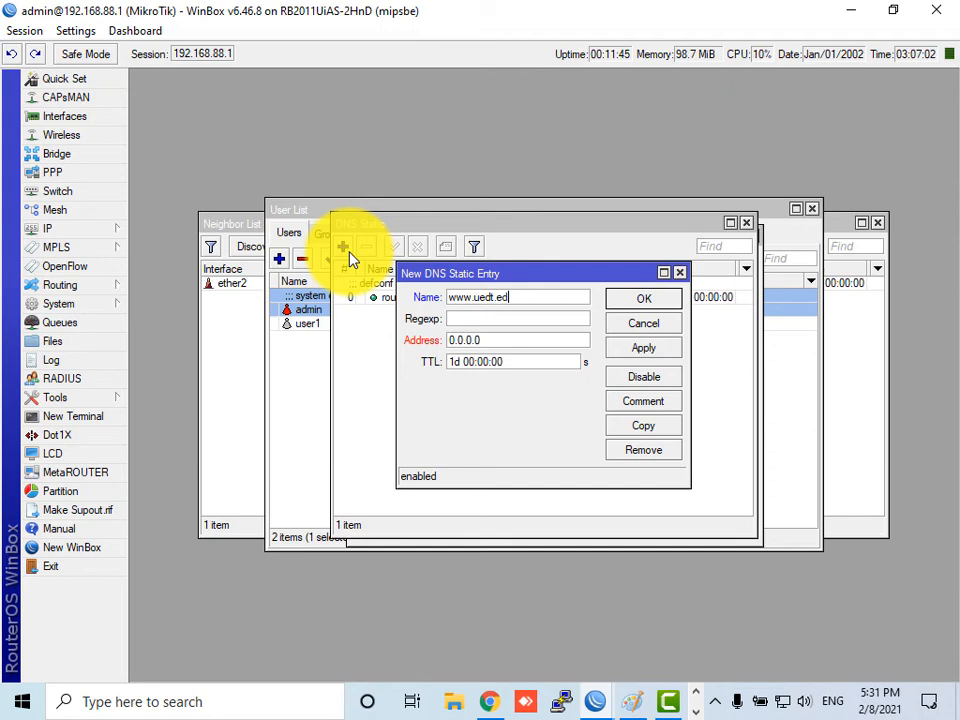
{"action": "type", "text": "u.pk"}
{"action": "key", "text": "Tab"}
{"action": "key", "text": "Tab"}
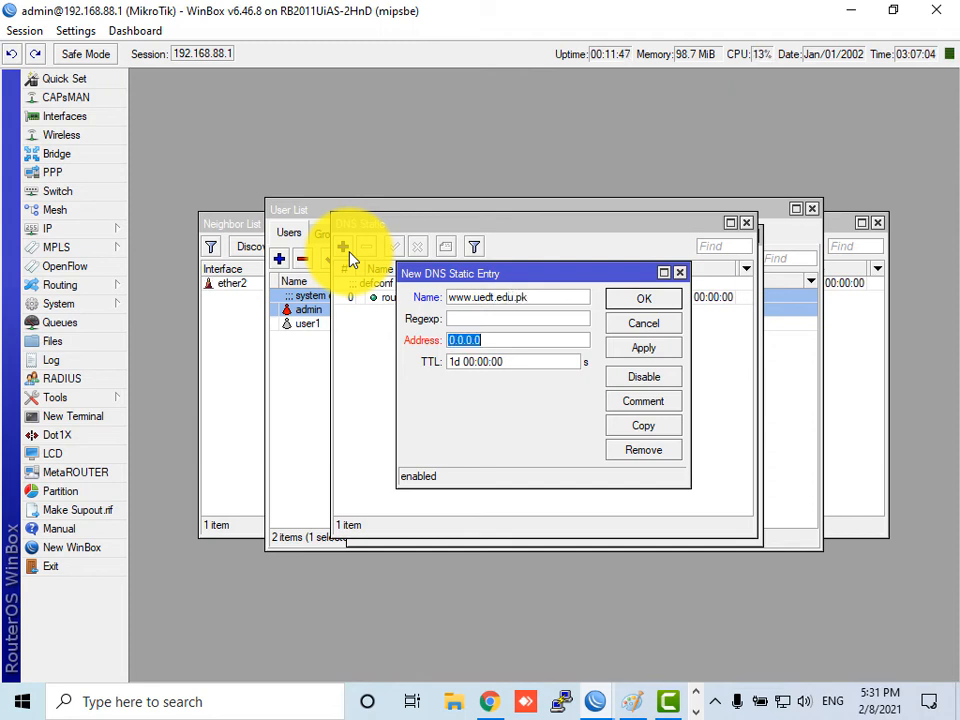
{"action": "key", "text": "Tab"}
{"action": "key", "text": "BackSpace"}
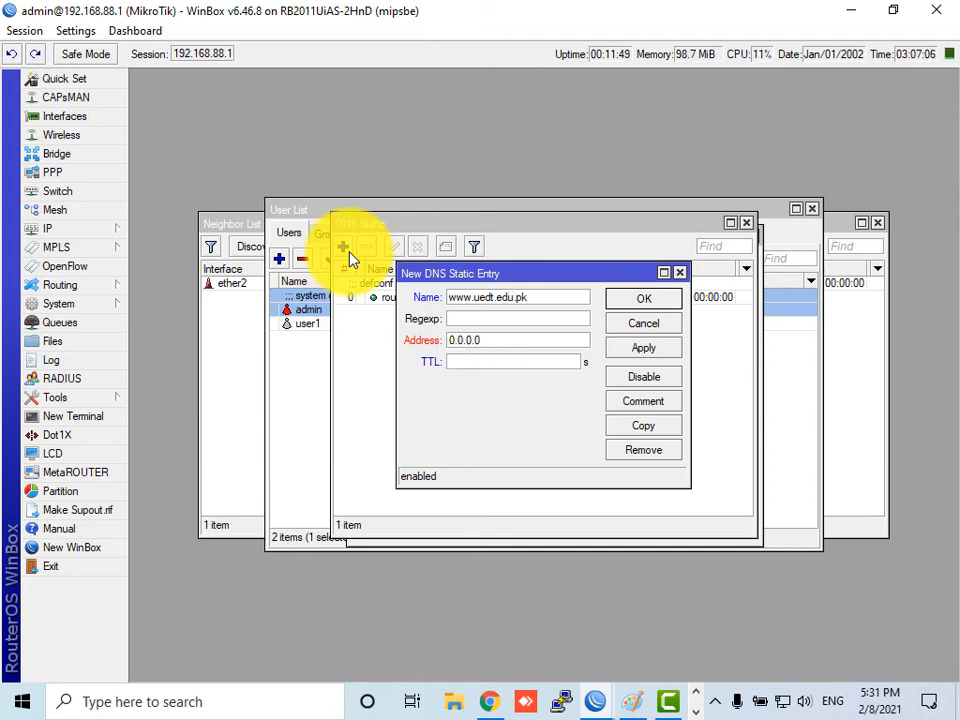
{"action": "left_click", "coordinate": [547, 334]}
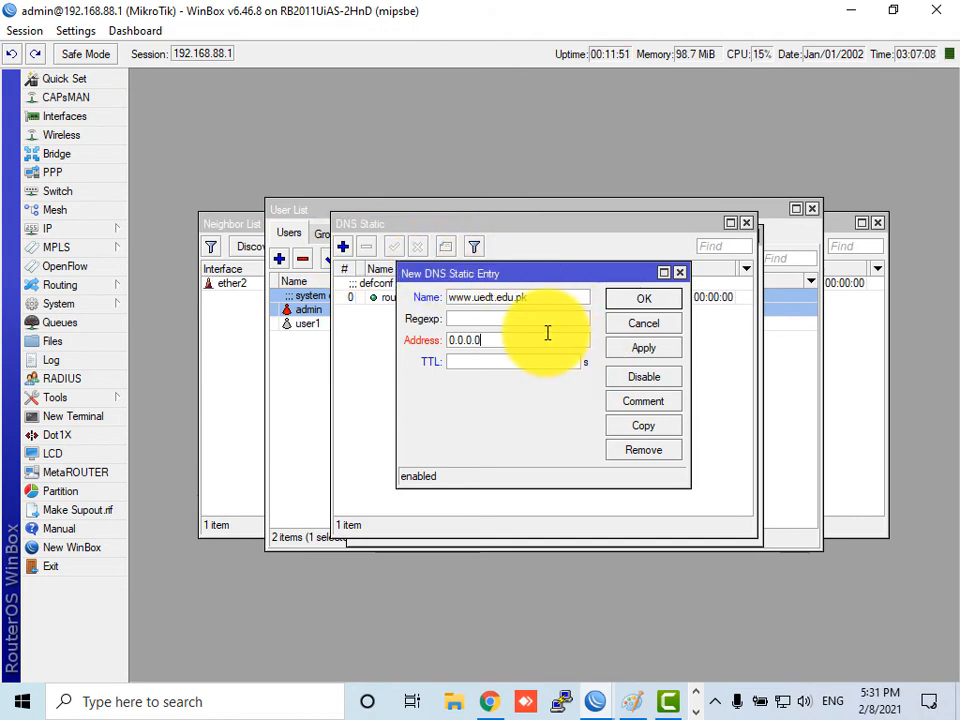
{"action": "left_click", "coordinate": [643, 323]}
{"action": "left_click", "coordinate": [343, 246]}
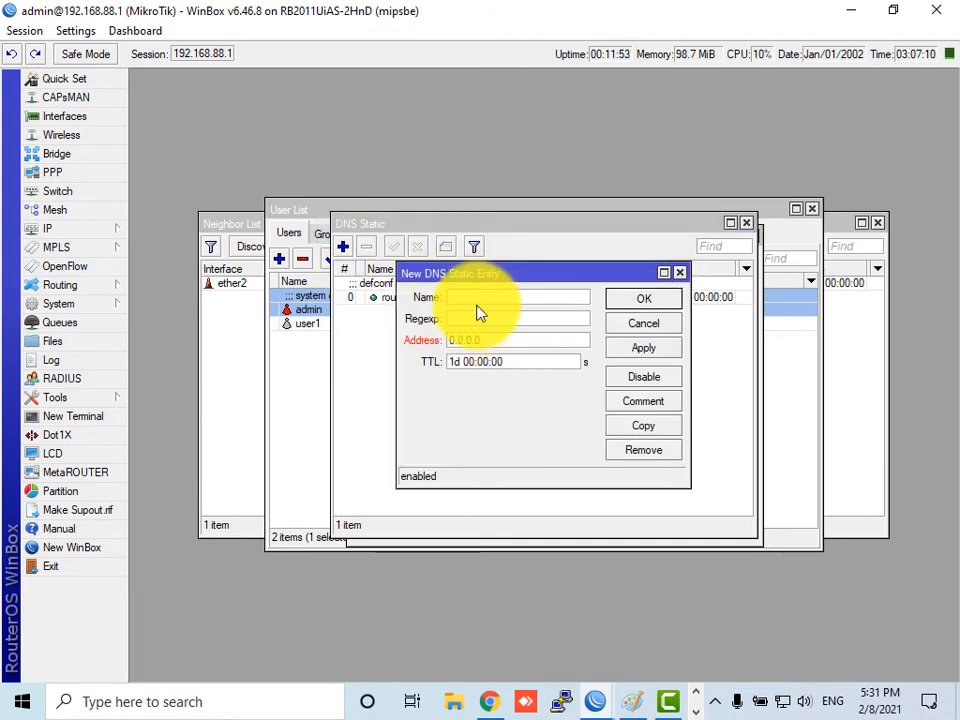
{"action": "type", "text": "www.uet.edu.pk"}
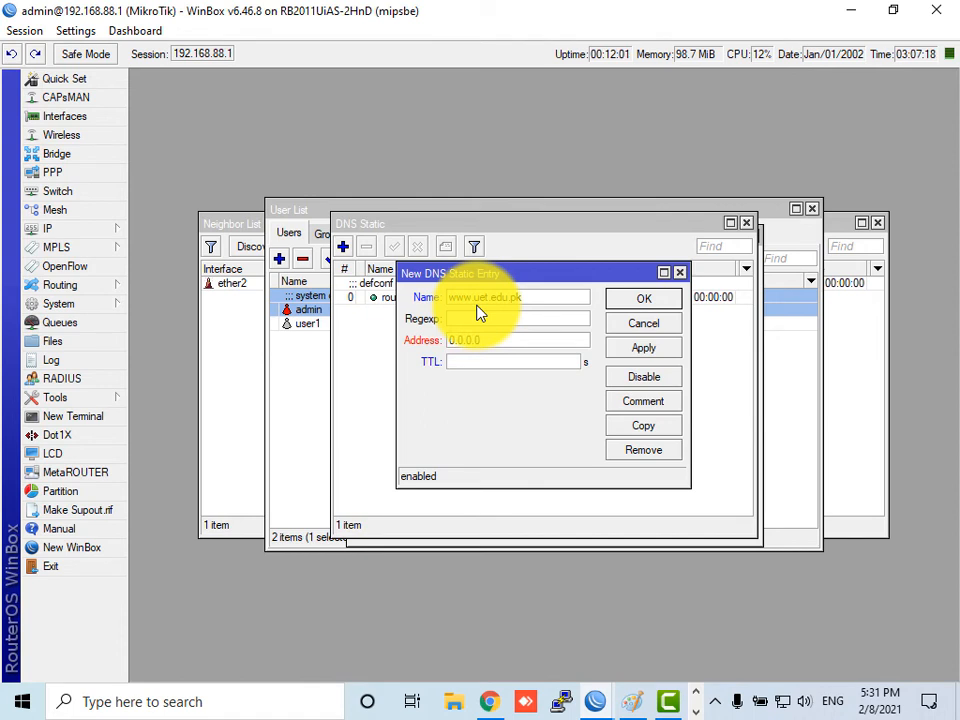
{"action": "left_click", "coordinate": [505, 342]}
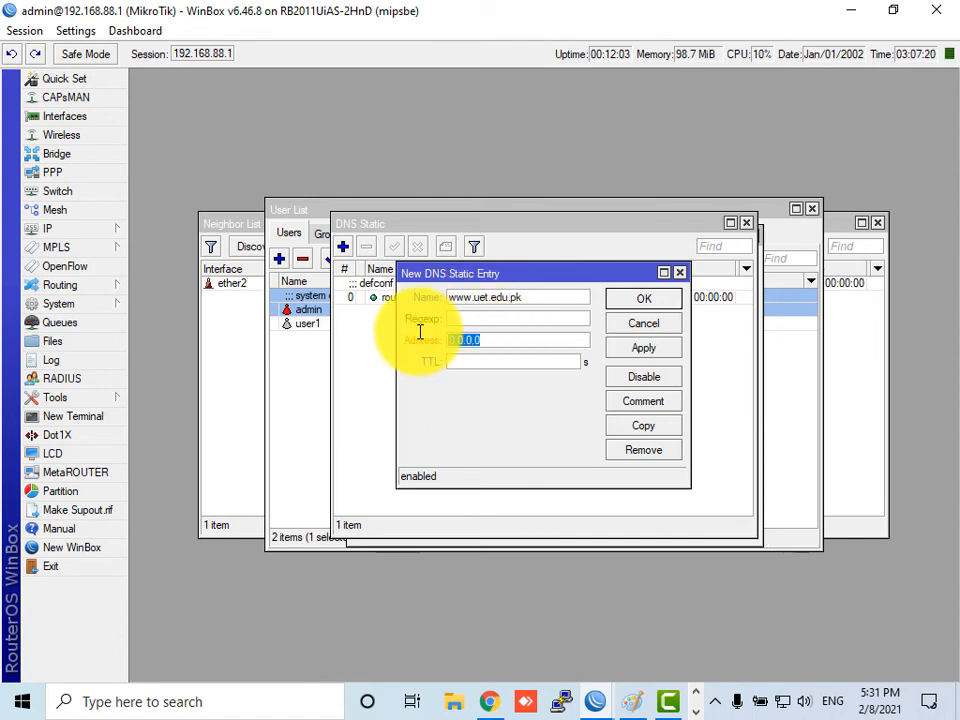
{"action": "type", "text": "152."}
{"action": "type", "text": "168.88."}
{"action": "type", "text": "20"}
{"action": "left_click", "coordinate": [480, 366]}
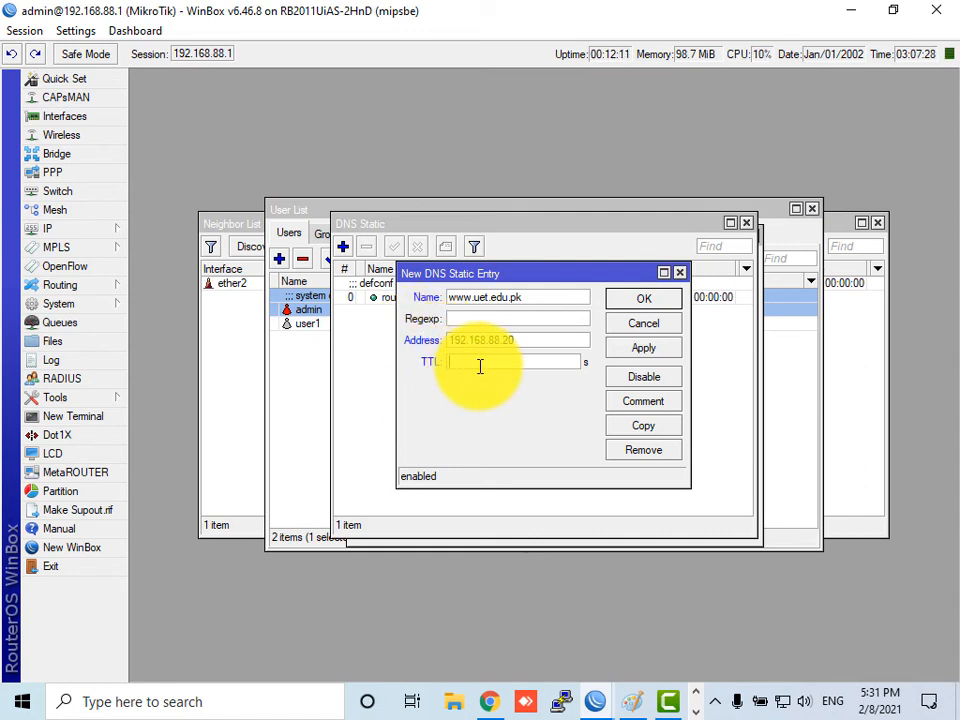
{"action": "type", "text": "00:00:00"}
{"action": "key", "text": "BackSpace"}
{"action": "type", "text": "3"}
{"action": "left_click", "coordinate": [620, 347]}
{"action": "left_click", "coordinate": [632, 302]}
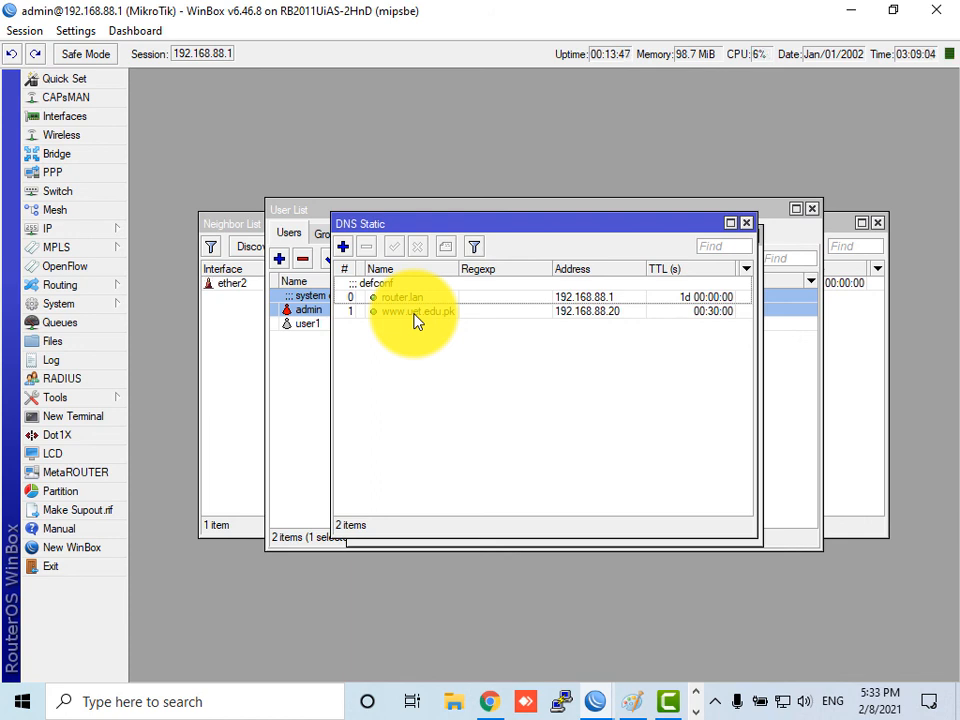
{"action": "left_click", "coordinate": [746, 223]}
- Cancel the DNS Settings window and bring the Camtasia editor to the front
{"action": "left_click", "coordinate": [740, 290]}
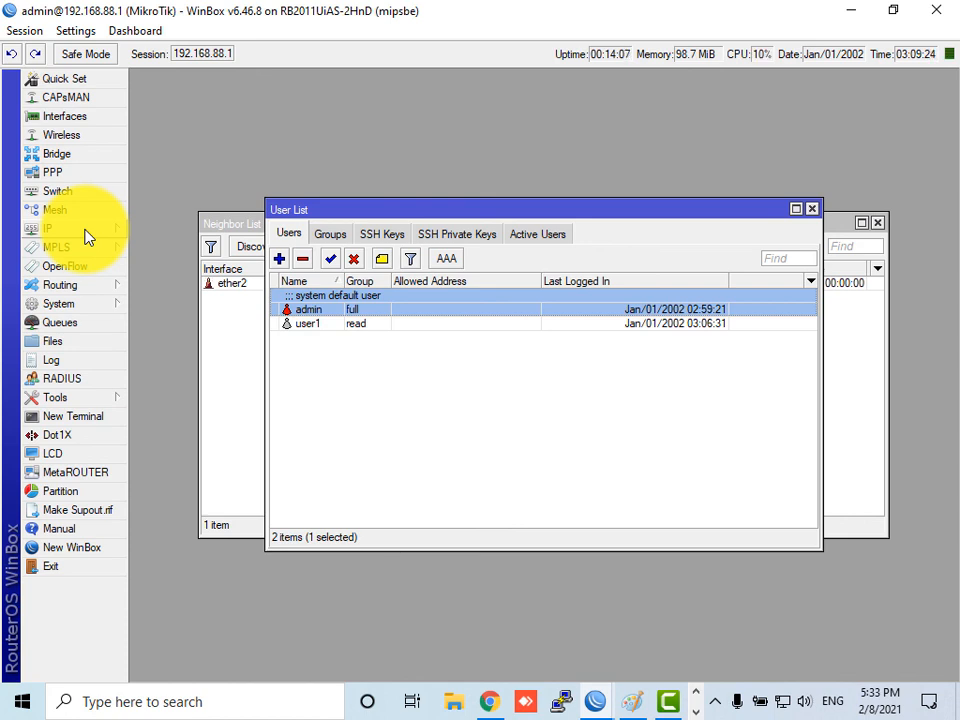
{"action": "left_click", "coordinate": [668, 702]}
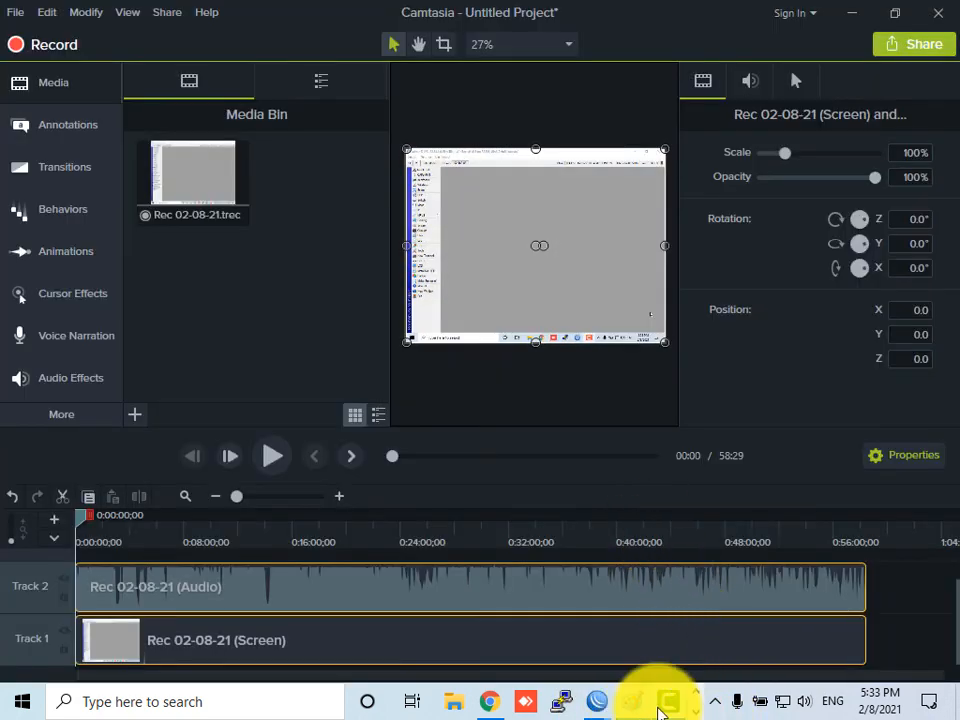